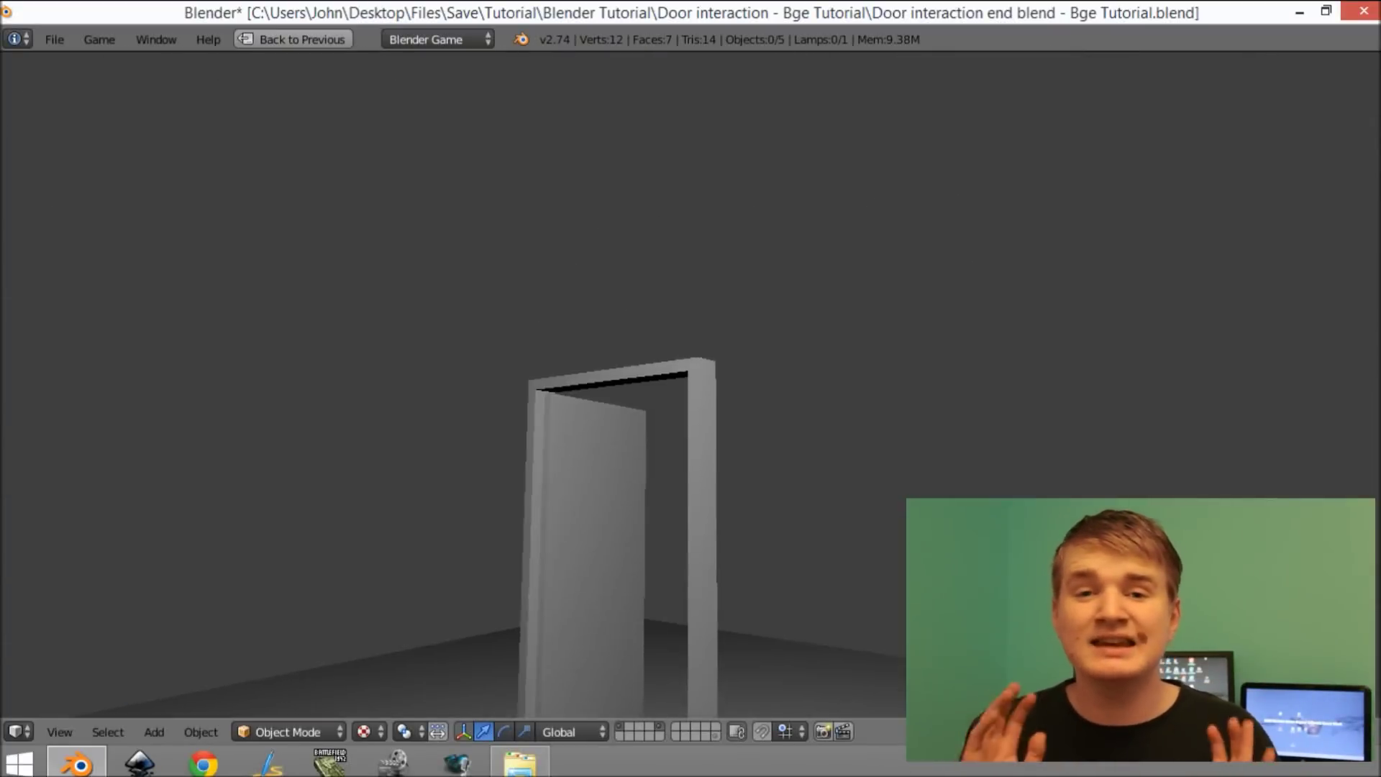
Walk the first-person character around and through the door in the running game to try the door interaction.
{"action": "key", "text": "w"}
{"action": "key", "text": "s"}
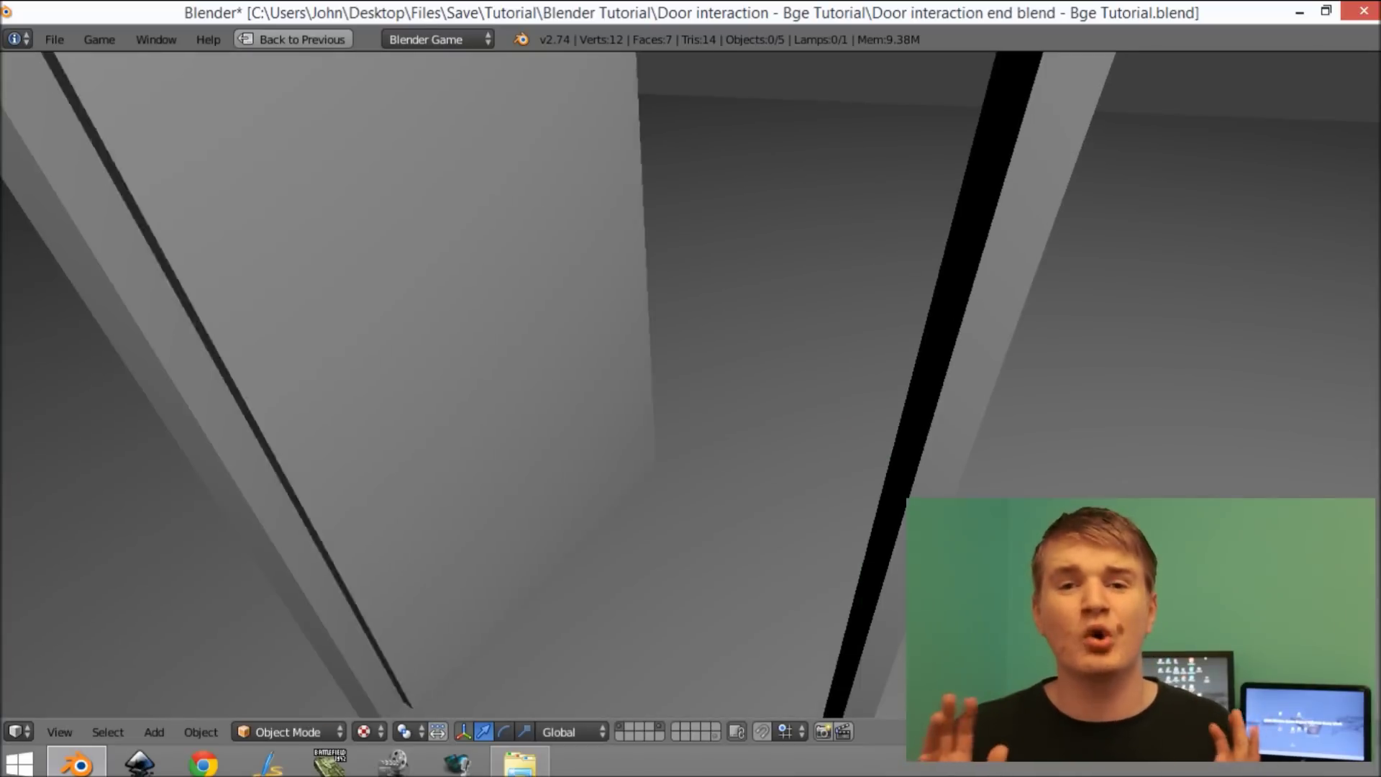
{"action": "key", "text": "s"}
{"action": "key", "text": "w"}
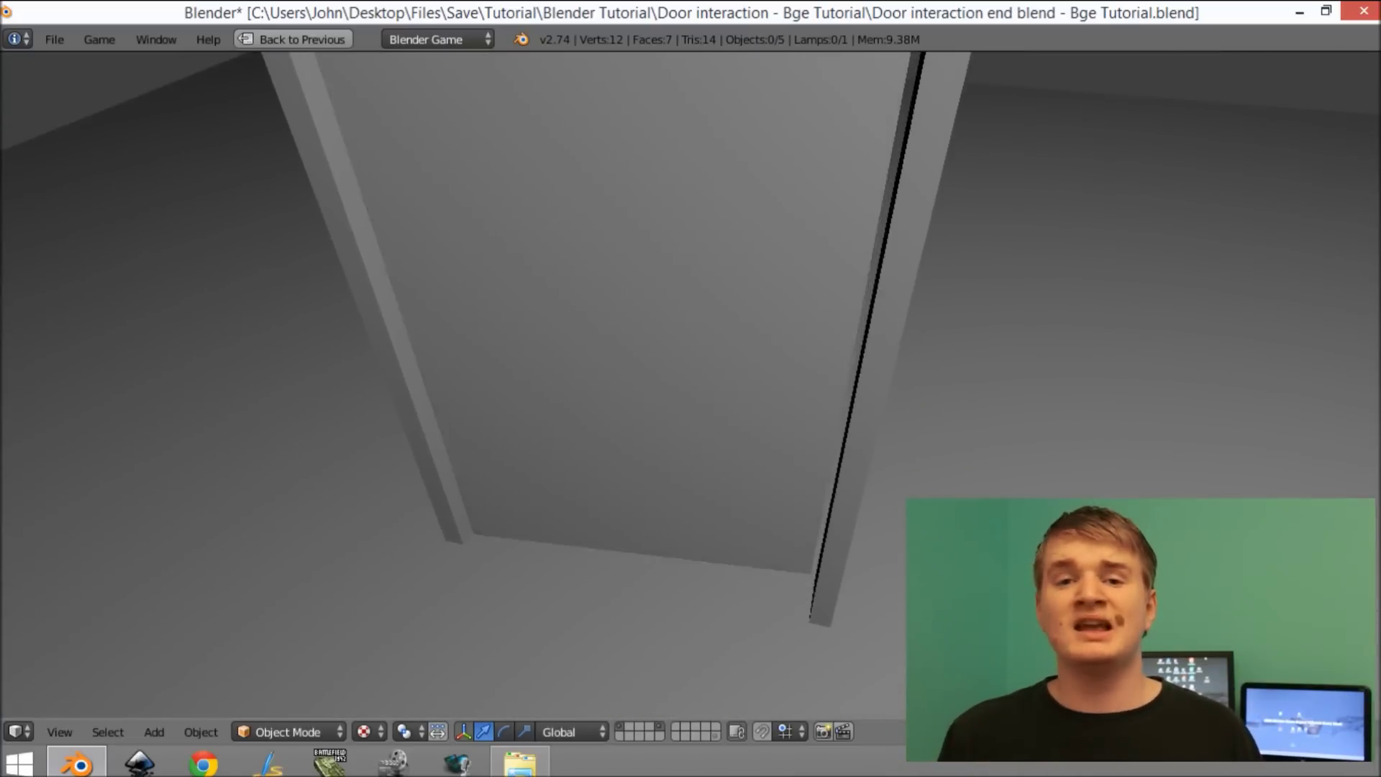
{"action": "key", "text": "w"}
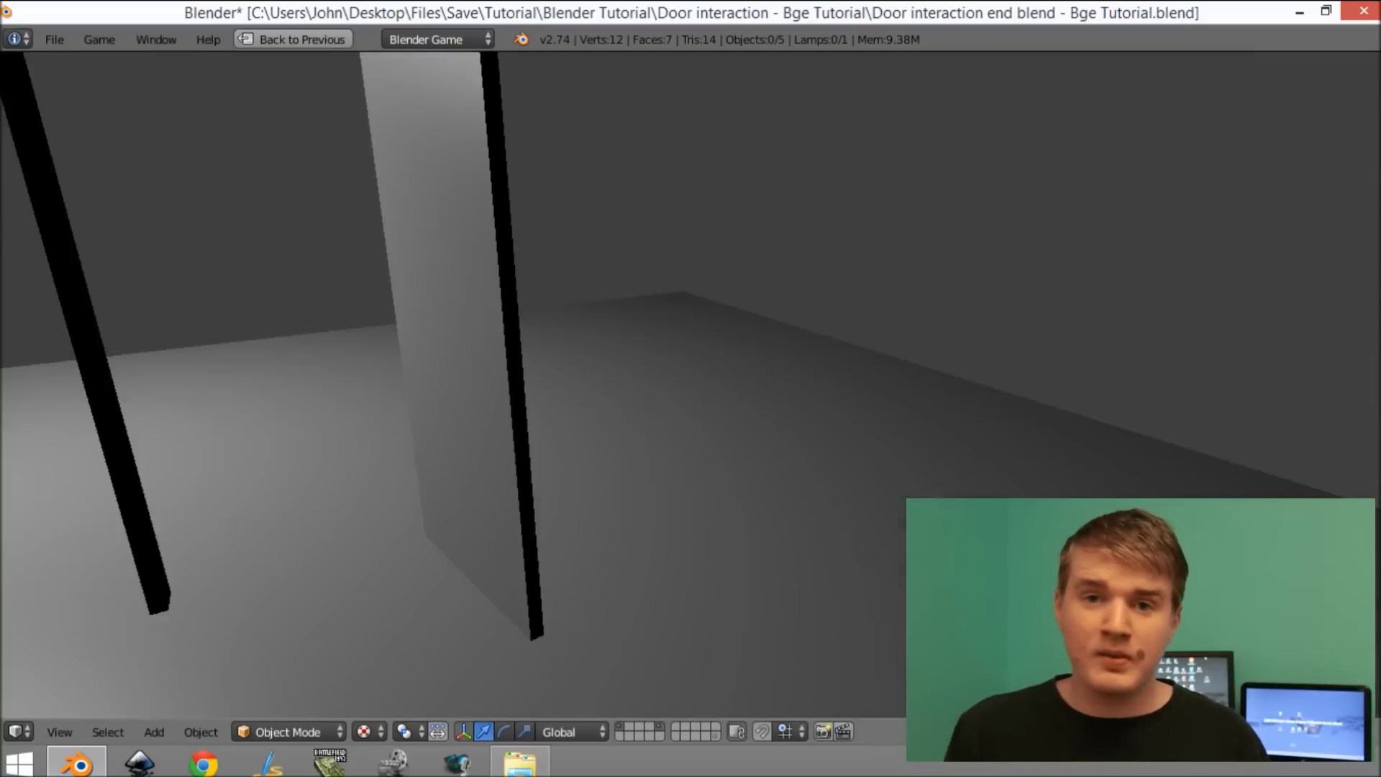
{"action": "key", "text": "w"}
{"action": "key", "text": "s"}
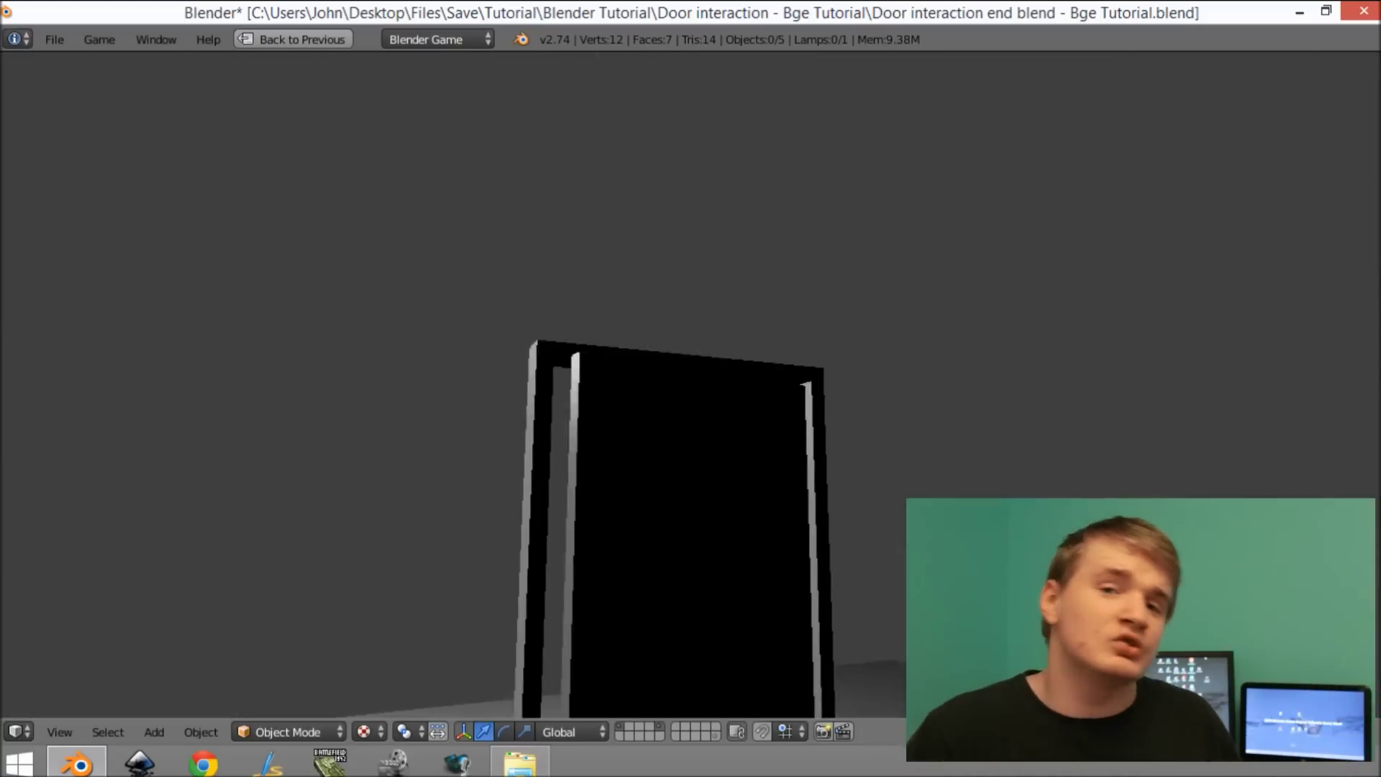
{"action": "key", "text": "w"}
{"action": "key", "text": "s"}
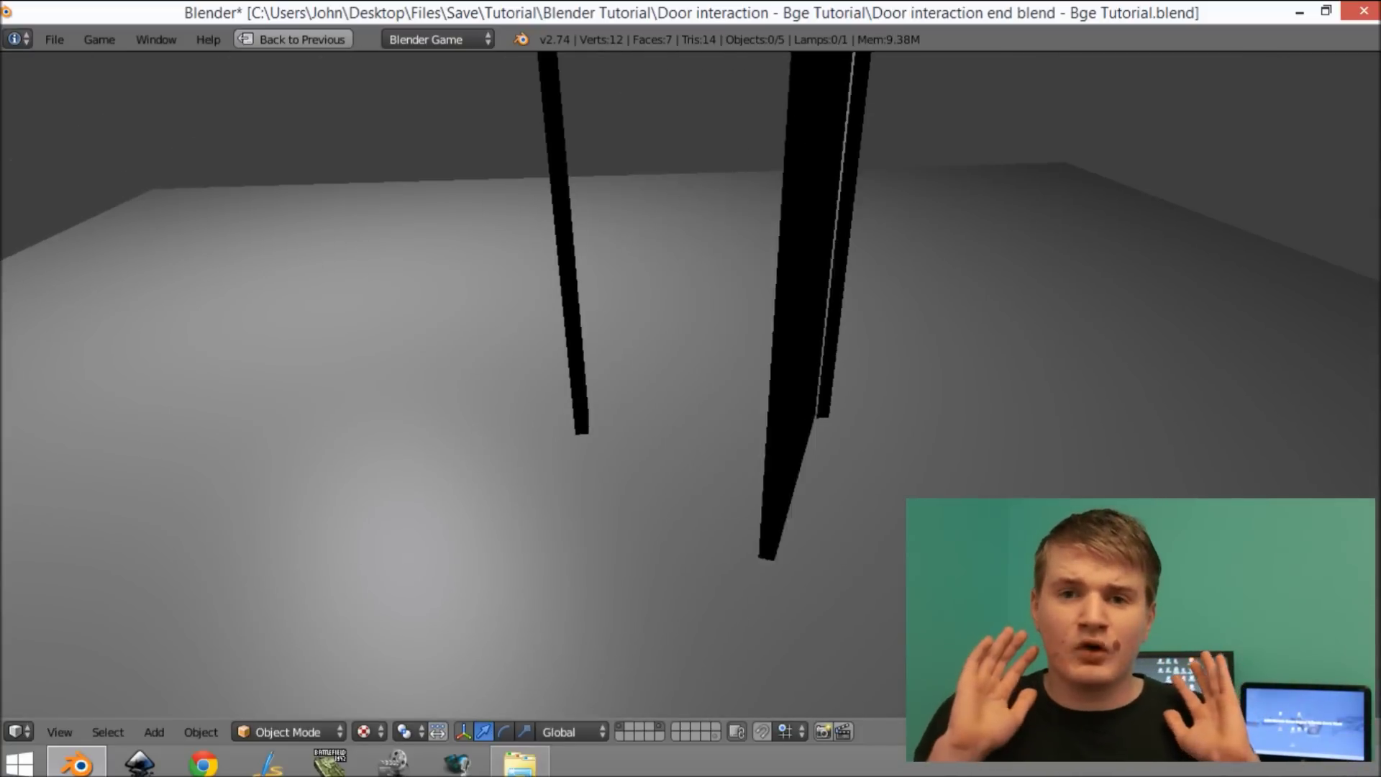
{"action": "key", "text": "w"}
{"action": "key", "text": "s"}
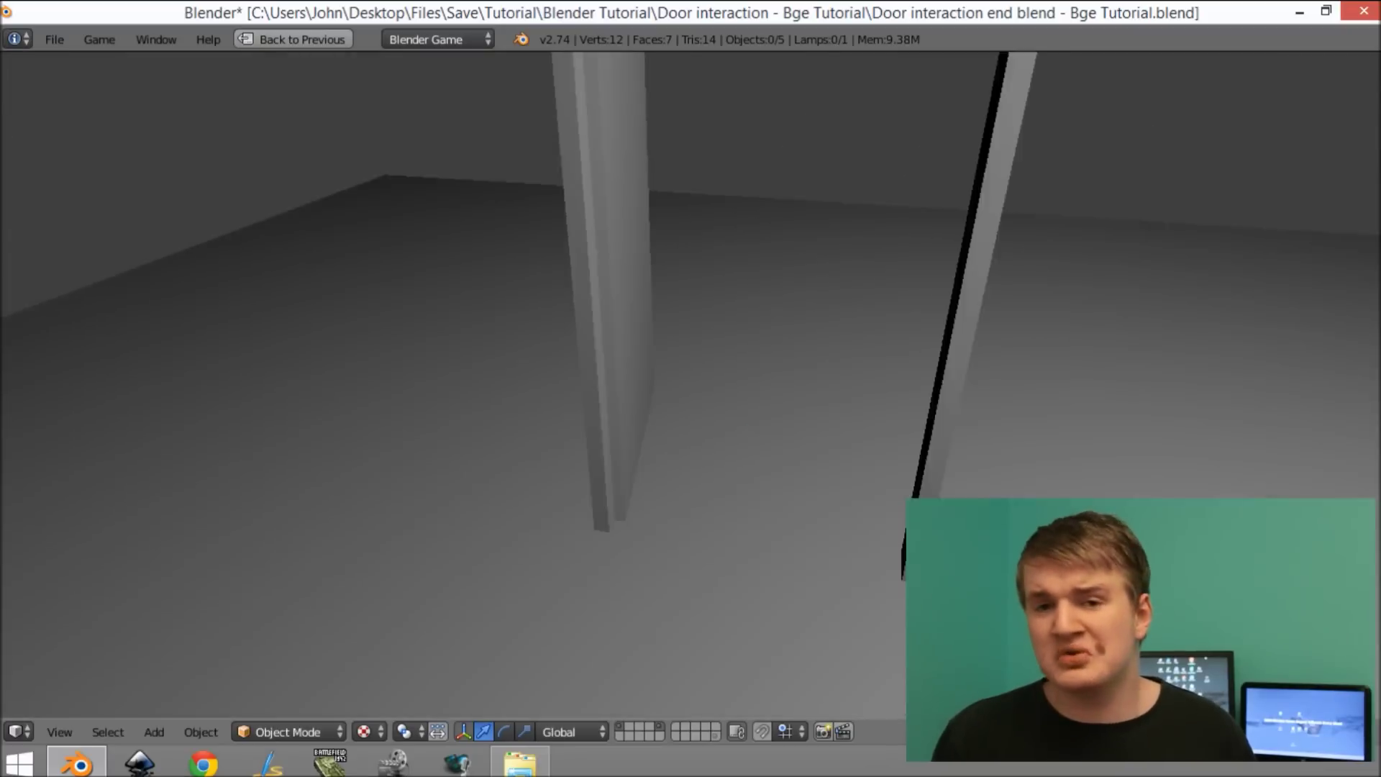
{"action": "key", "text": "w"}
{"action": "key", "text": "w"}
{"action": "key", "text": "s"}
{"action": "key", "text": "w"}
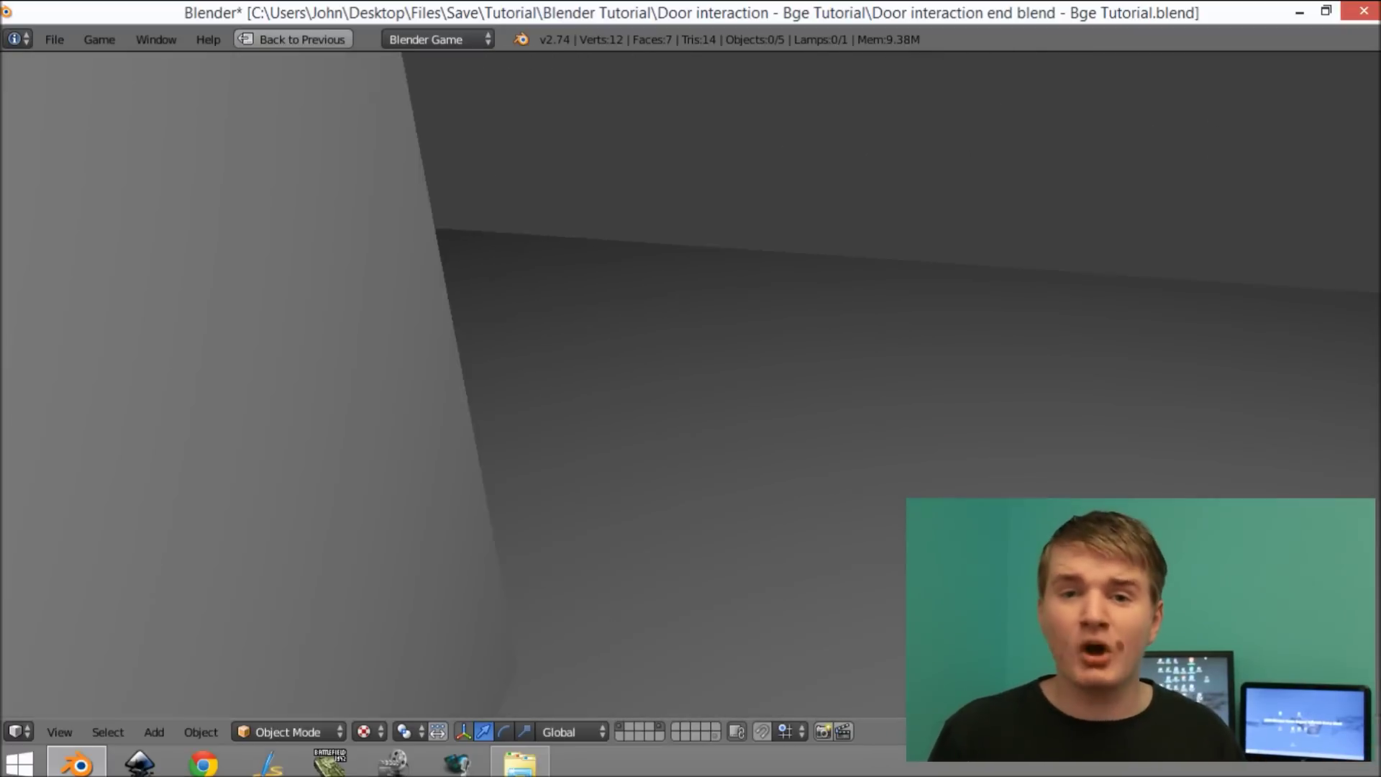
{"action": "key", "text": "s"}
{"action": "key", "text": "s"}
{"action": "key", "text": "d"}
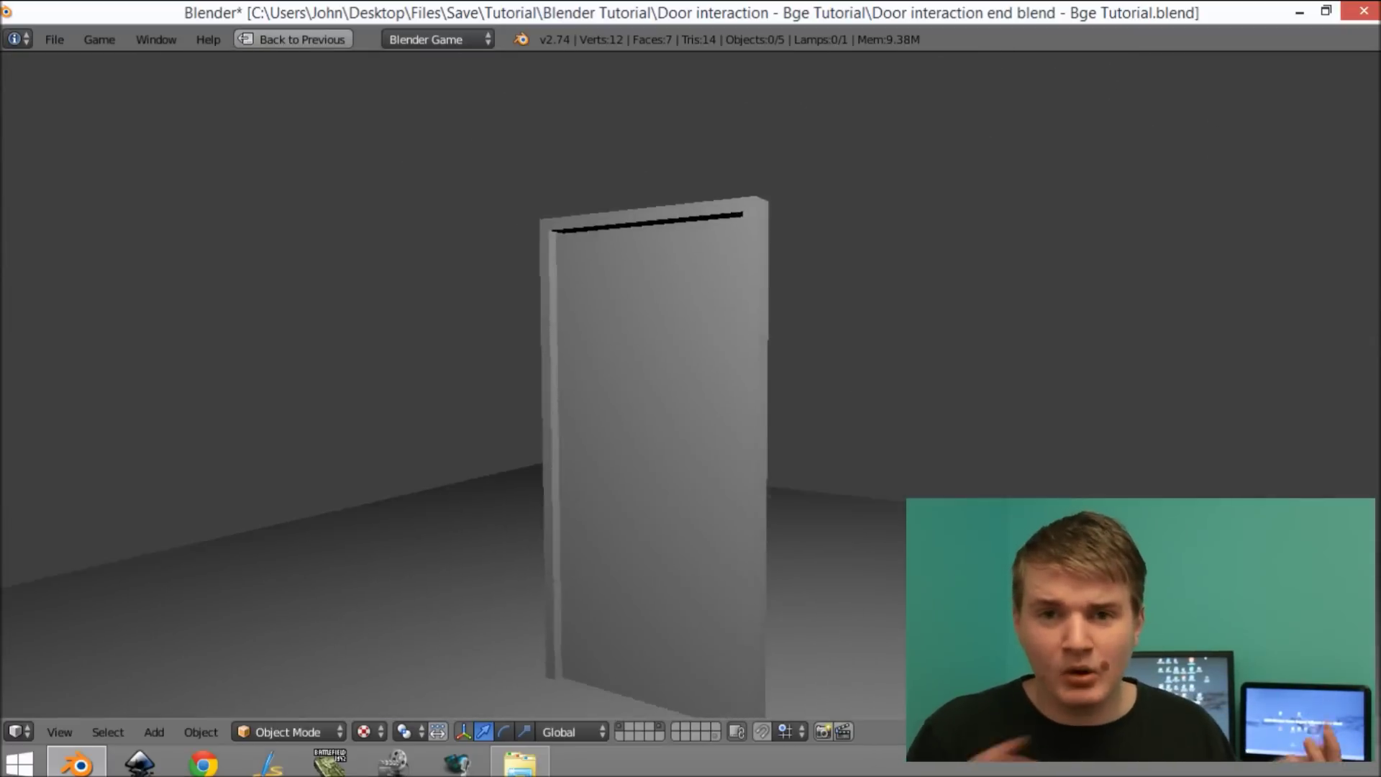
{"action": "key", "text": "d"}
{"action": "key", "text": "s"}
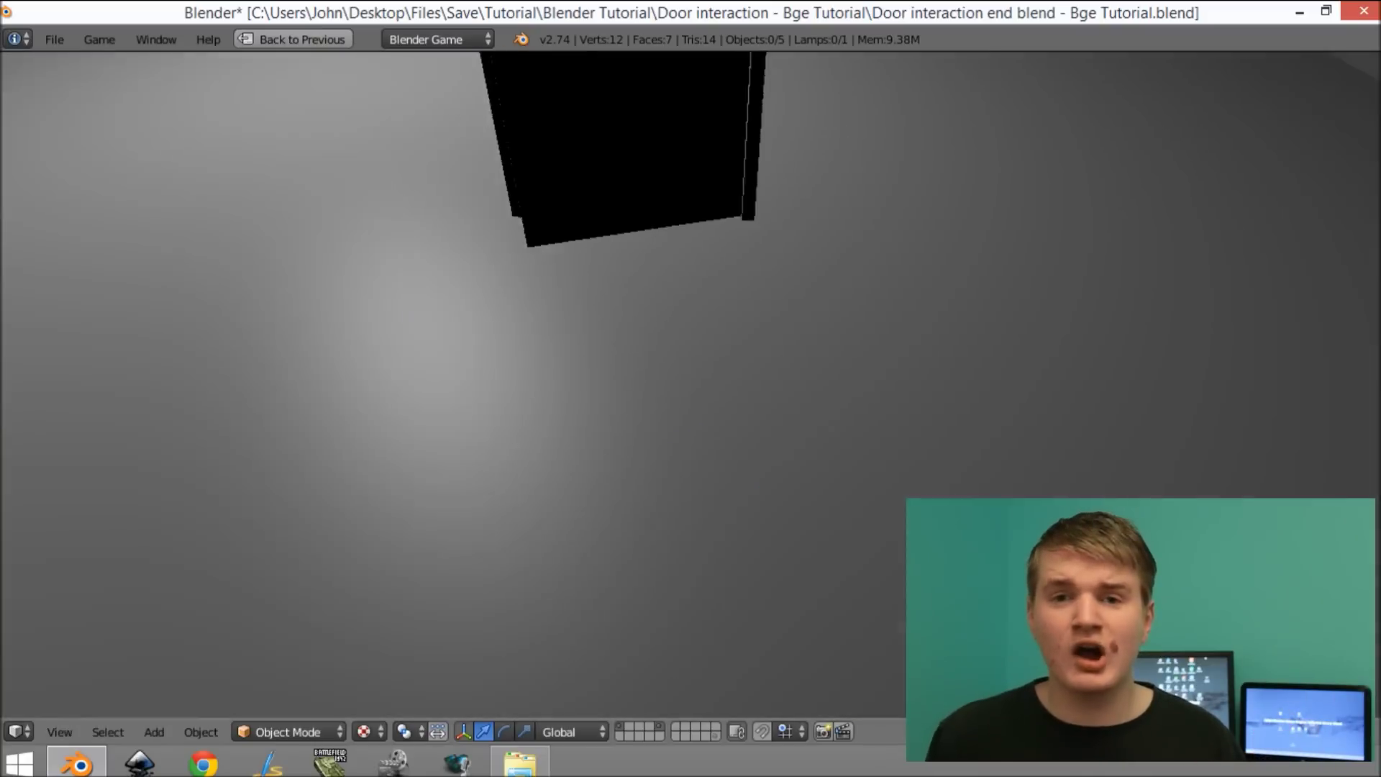
{"action": "key", "text": "a"}
{"action": "key", "text": "w"}
{"action": "key", "text": "s"}
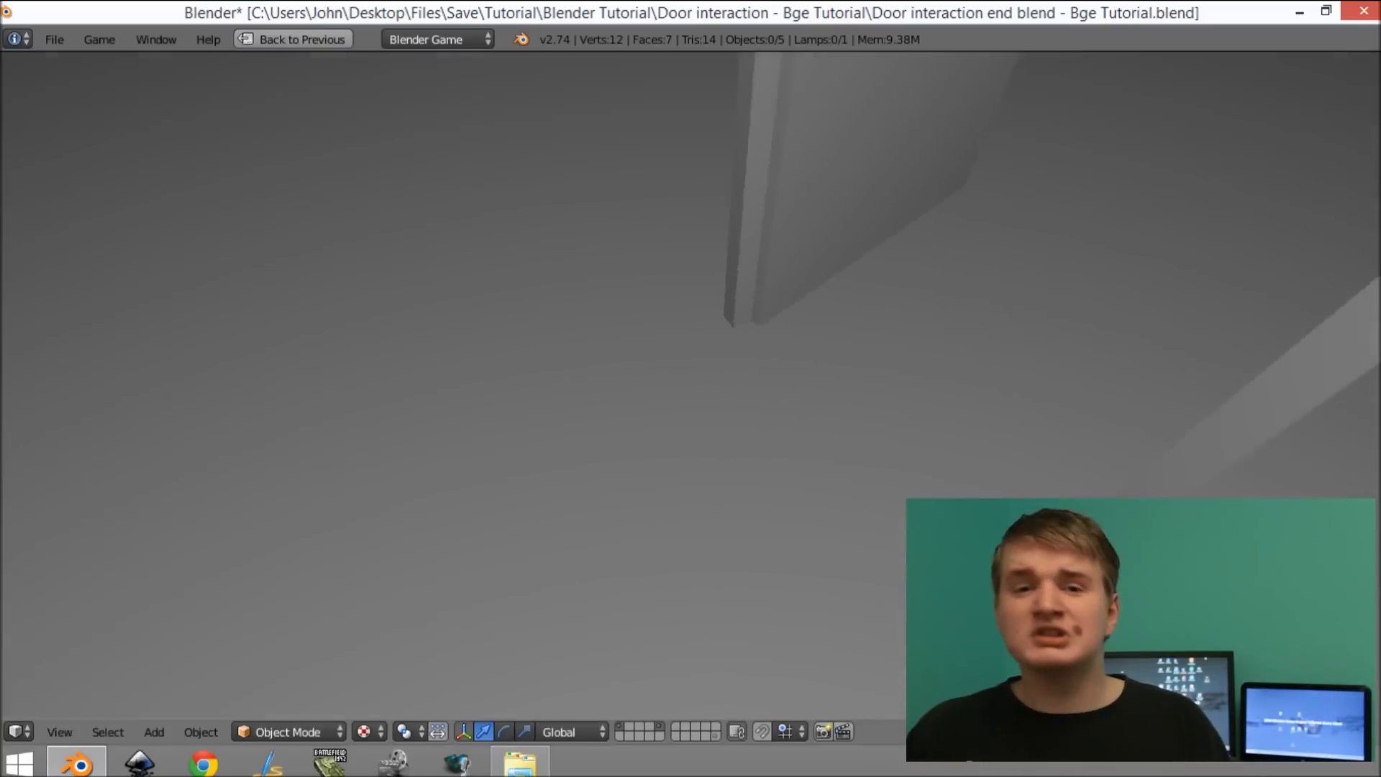
{"action": "key", "text": "w"}
{"action": "key", "text": "s"}
{"action": "key", "text": "a"}
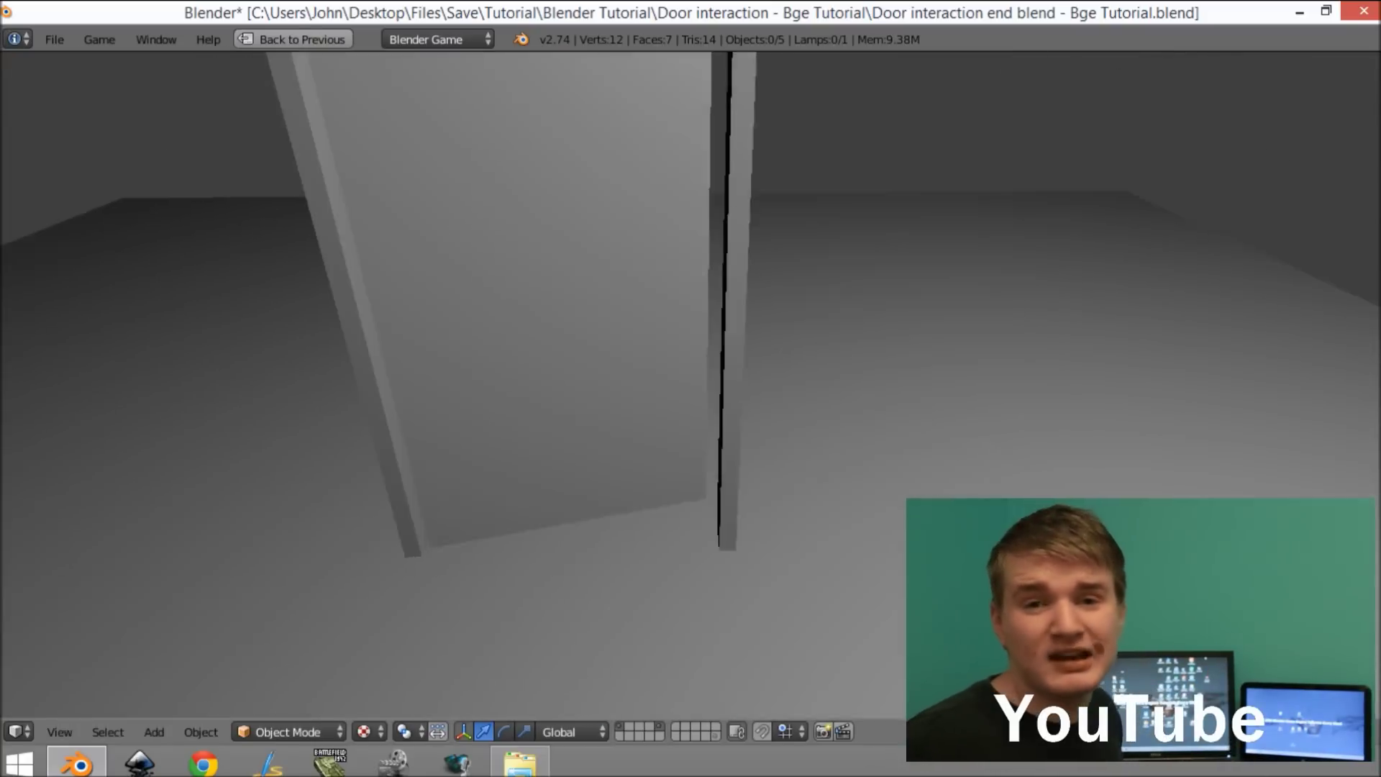
{"action": "key", "text": "w"}
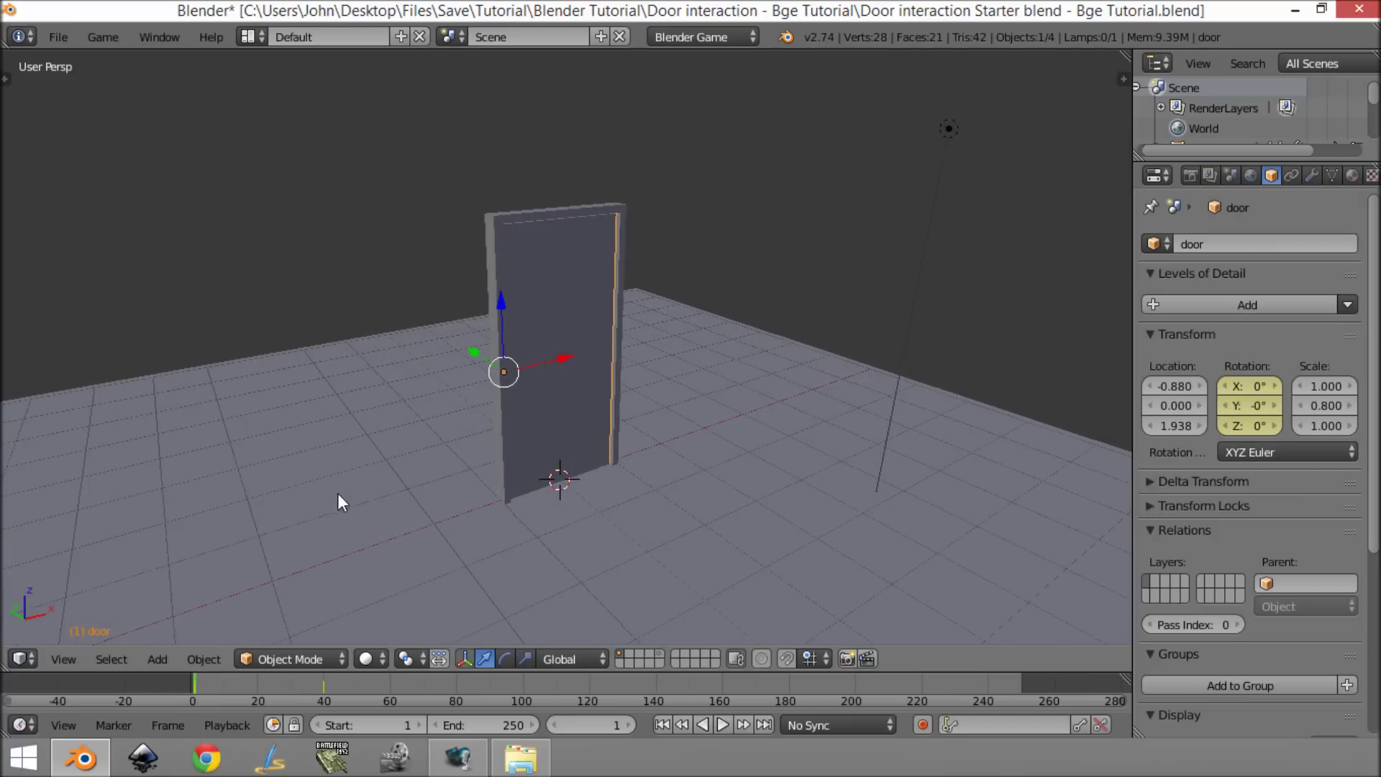
Preview the door's opening animation, stop the playback and return to the first frame.
{"action": "mouse_move", "coordinate": [428, 505]}
{"action": "middle_mouse_down"}
{"action": "mouse_move", "coordinate": [293, 505]}
{"action": "mouse_move", "coordinate": [403, 518]}
{"action": "middle_mouse_up"}
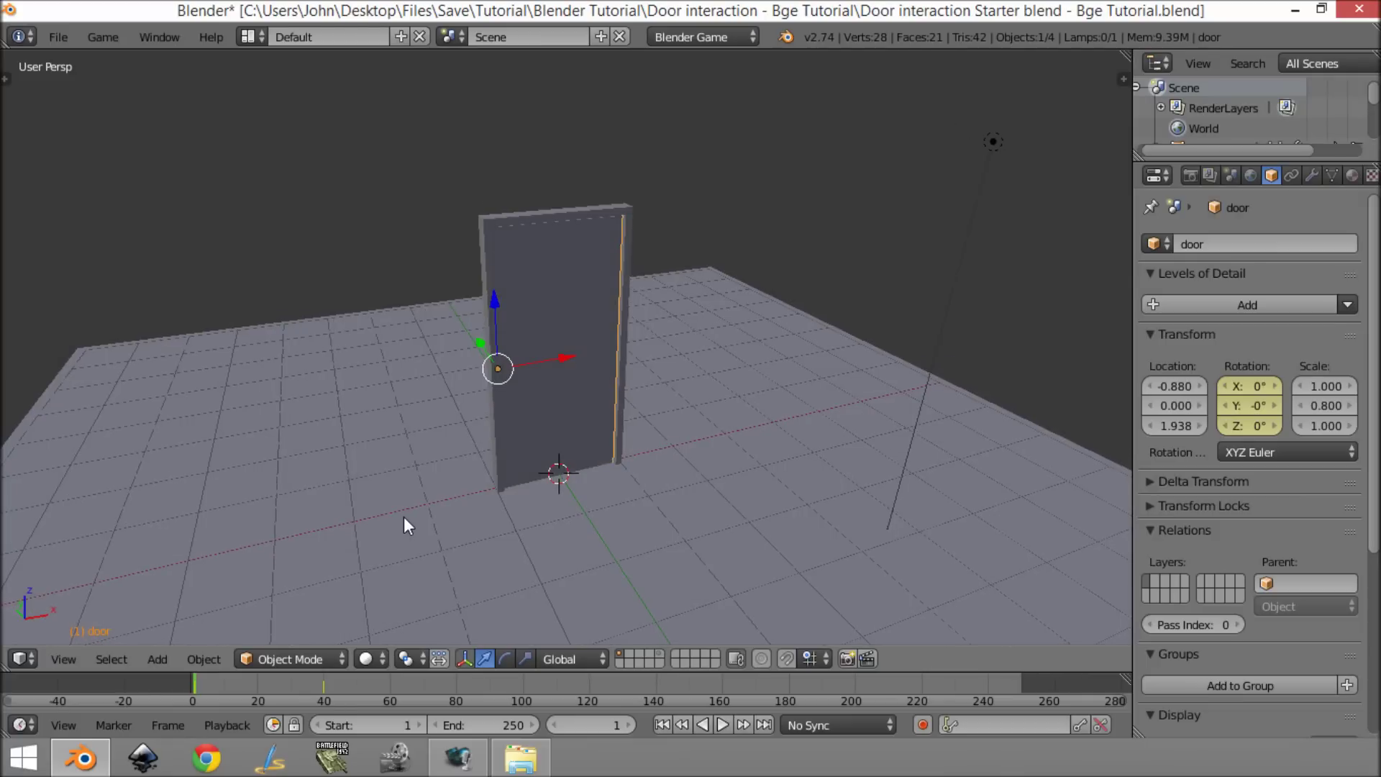
{"action": "key", "text": "alt+a"}
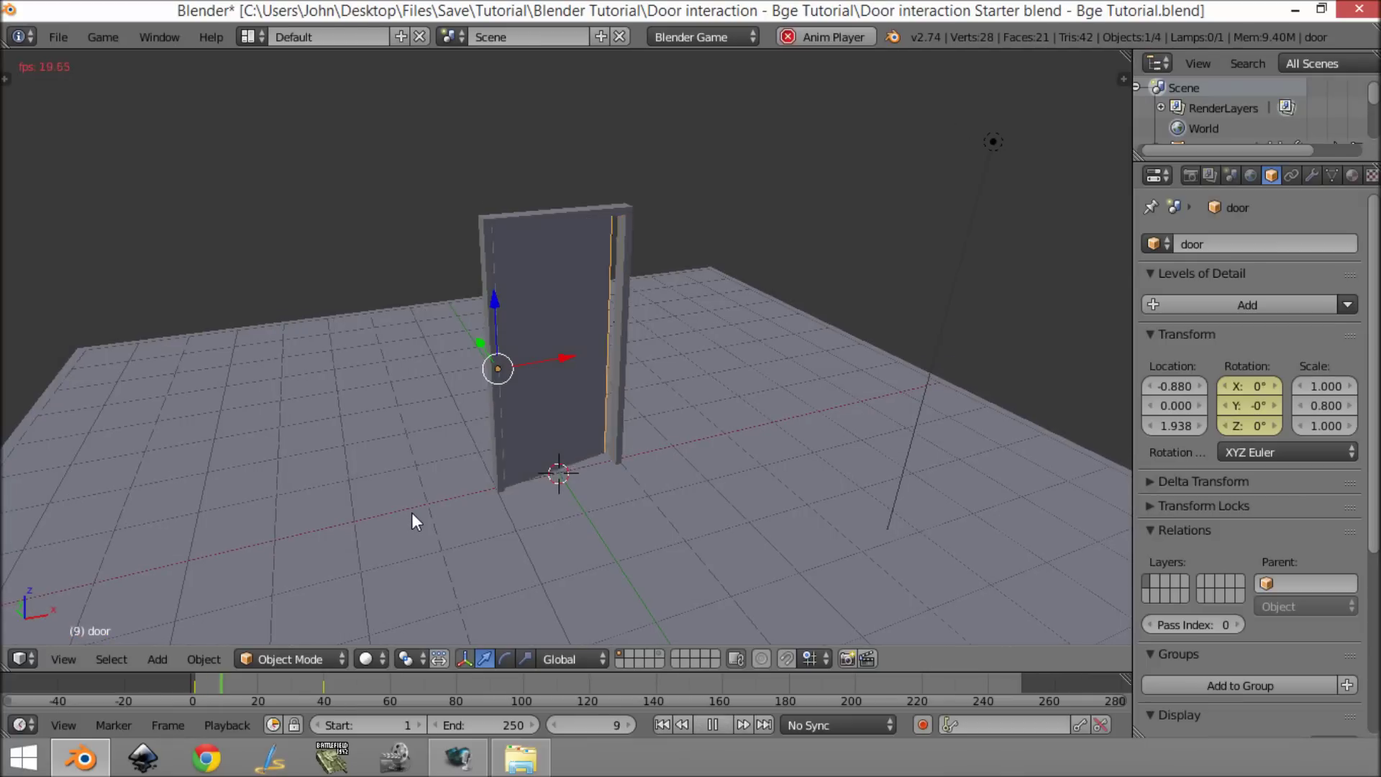
{"action": "key", "text": "alt+a"}
{"action": "middle_click_drag", "start_coordinate": [586, 527], "coordinate": [745, 572]}
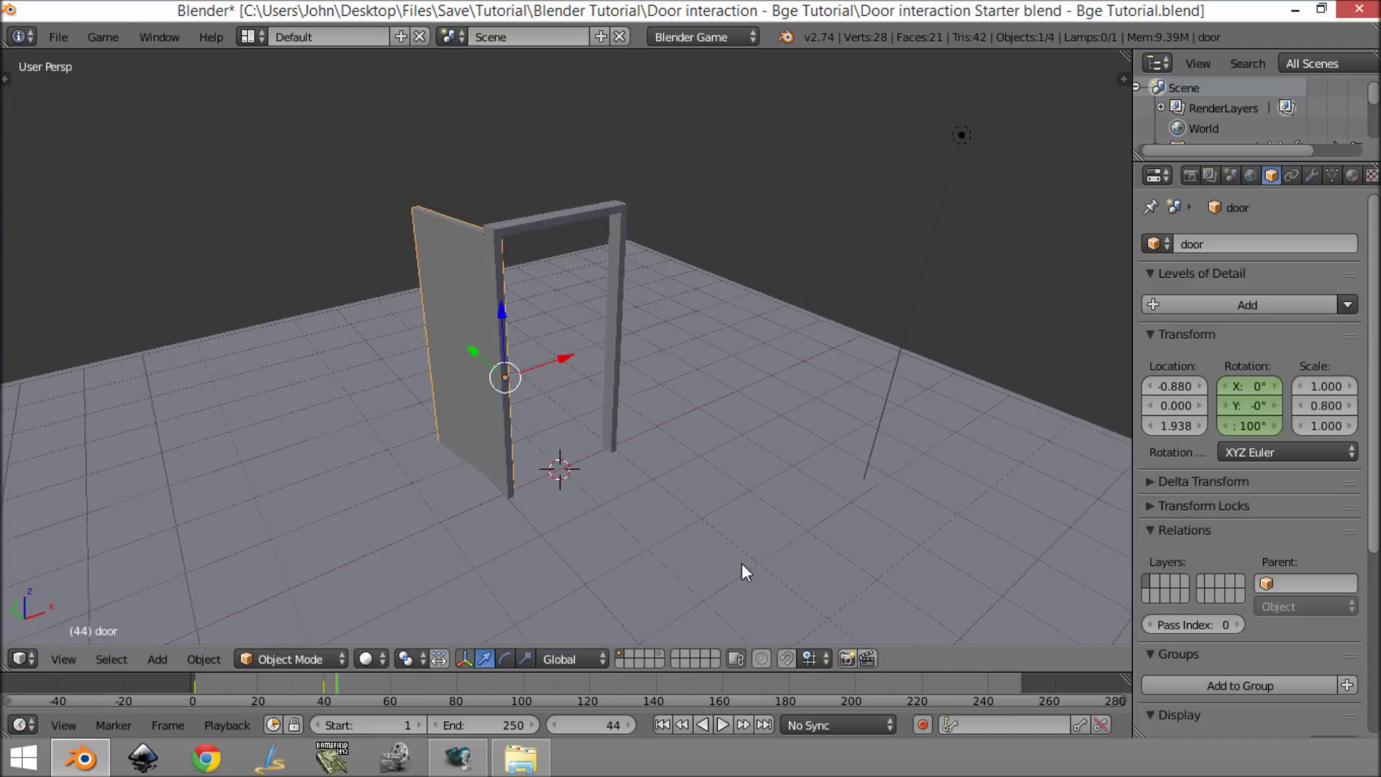
{"action": "key", "text": "shift+Left"}
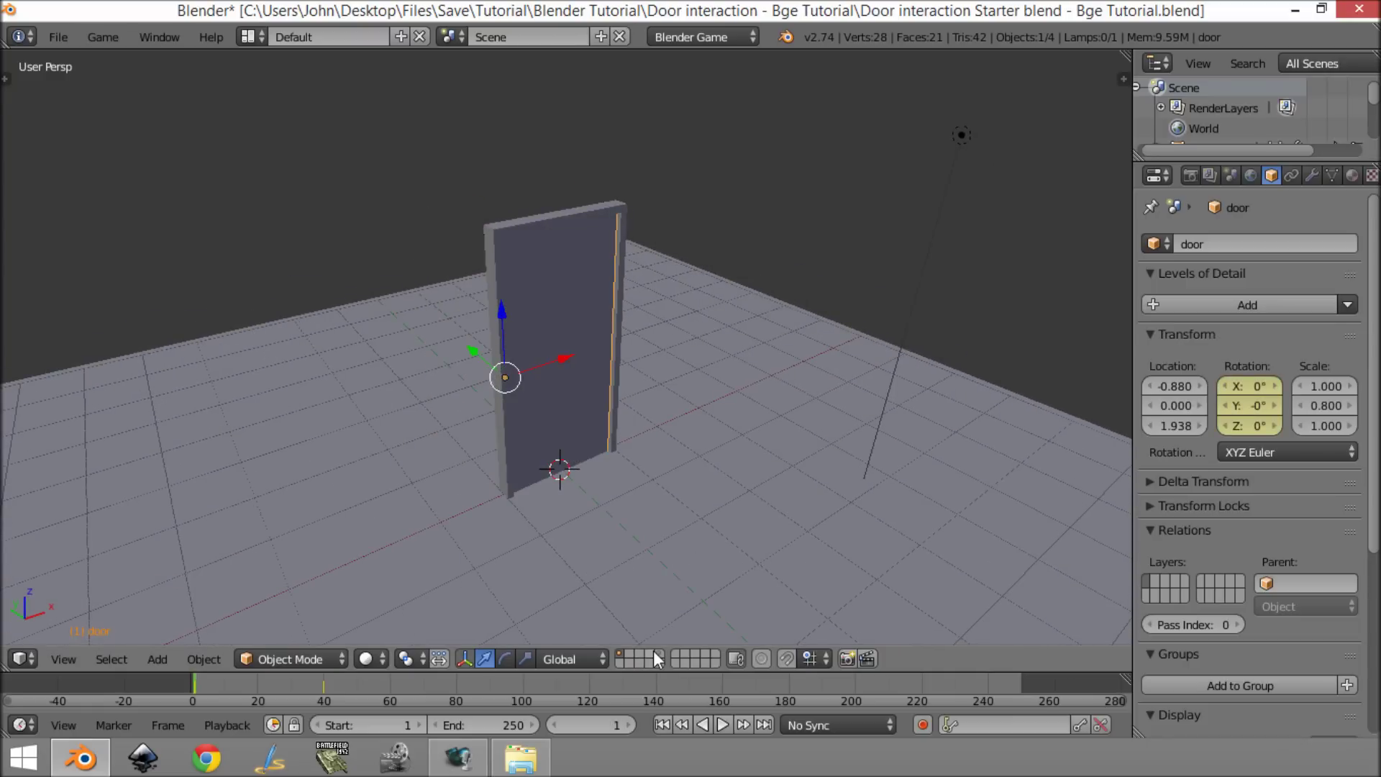
Show the fifth layer with the player, test-run the game from the camera view, walk around briefly and exit the game.
{"action": "scroll", "coordinate": [671, 547], "scroll_direction": "down", "scroll_amount": 4}
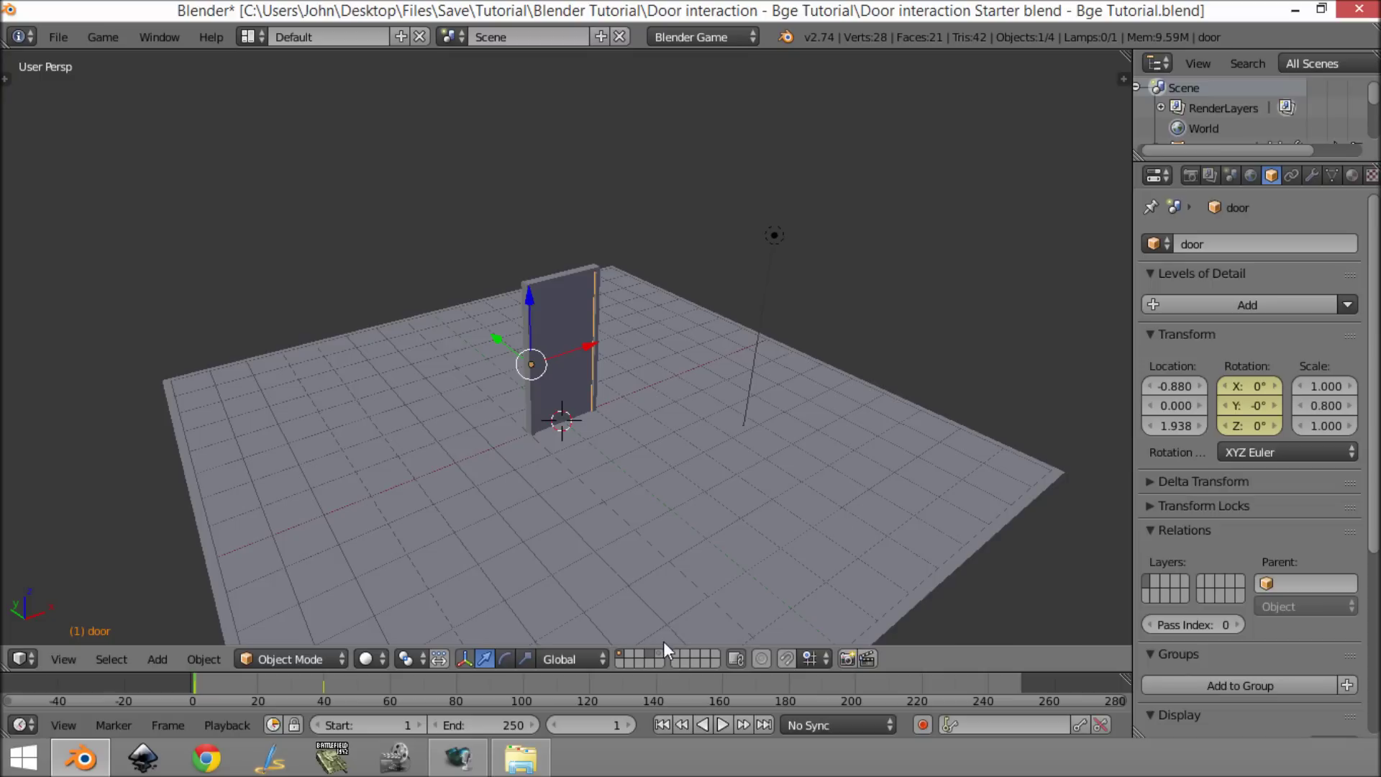
{"action": "left_click", "coordinate": [659, 653], "text": "shift"}
{"action": "middle_click_drag", "start_coordinate": [792, 536], "coordinate": [843, 486]}
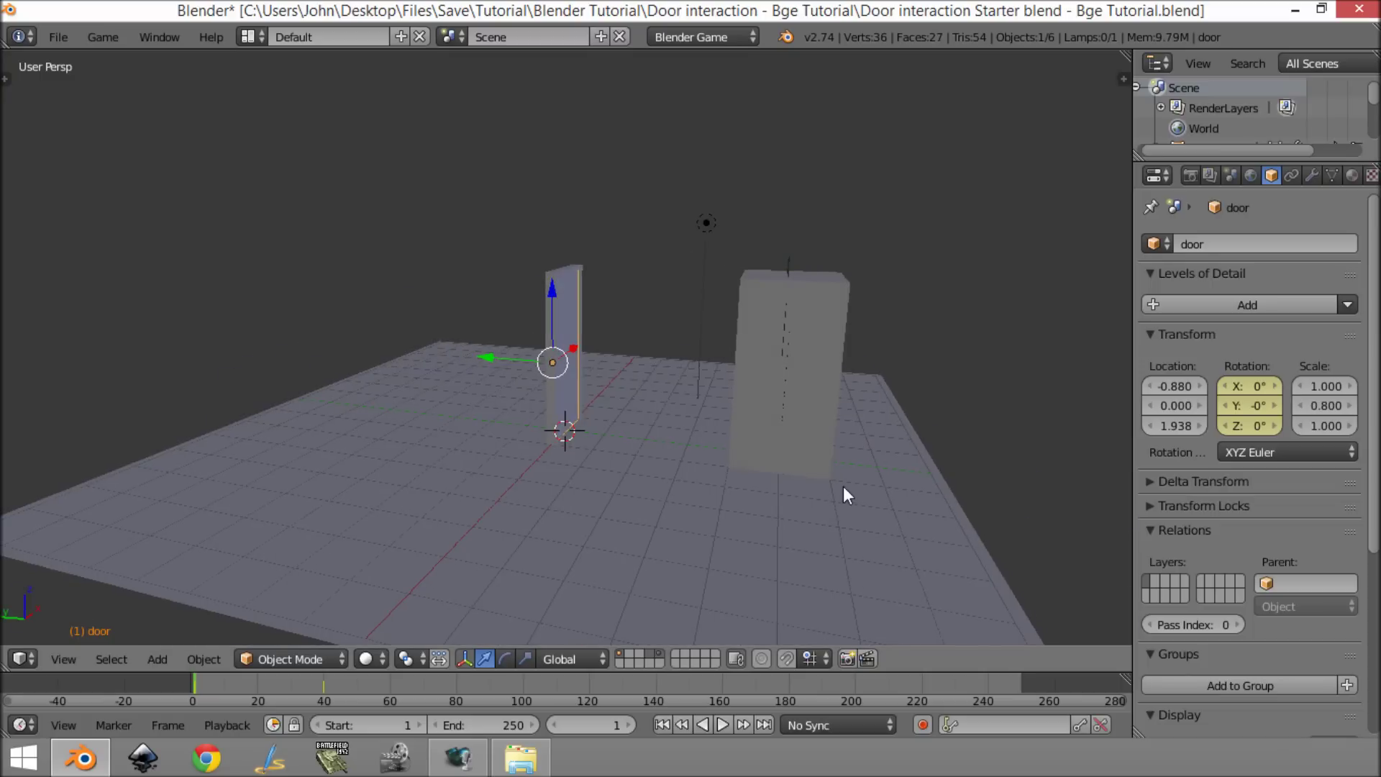
{"action": "key", "text": "KP_0"}
{"action": "key", "text": "p"}
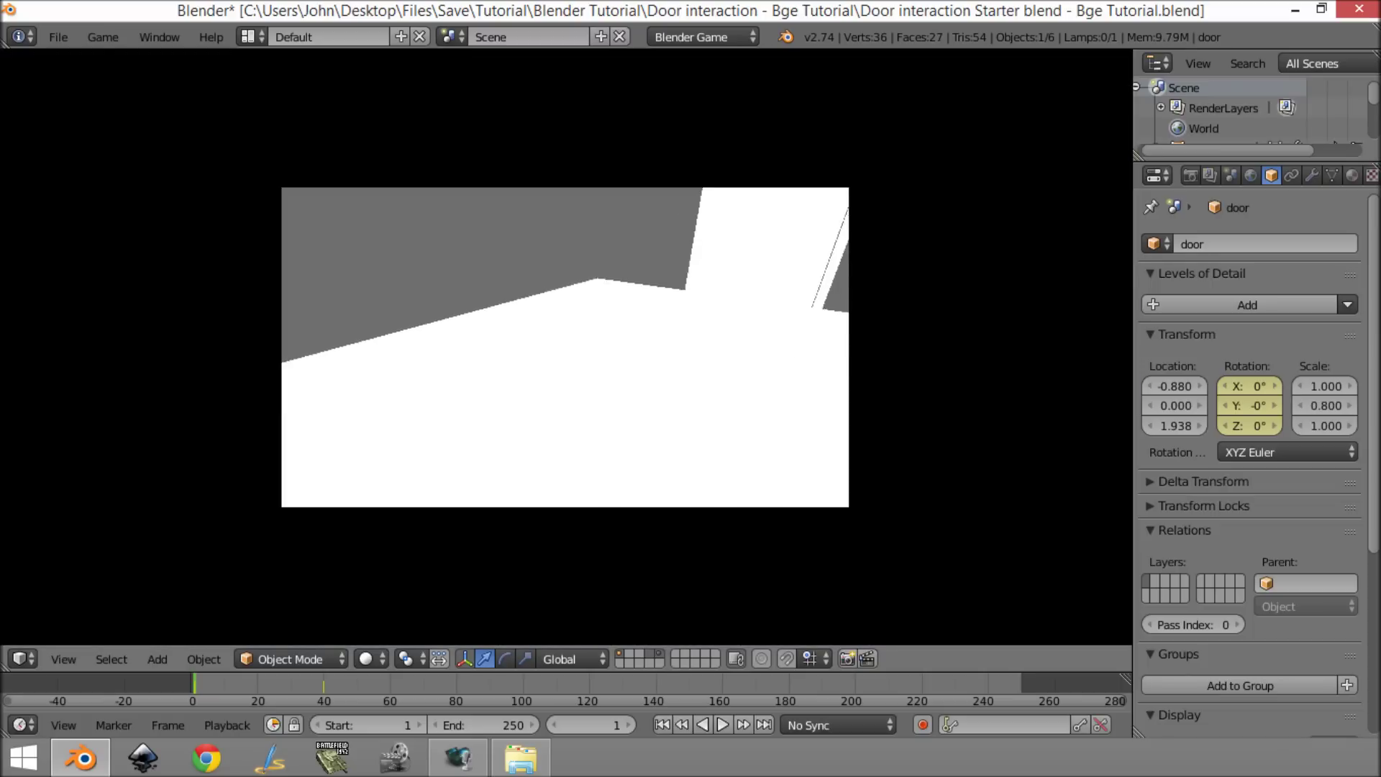
{"action": "key", "text": "w"}
{"action": "key", "text": "s"}
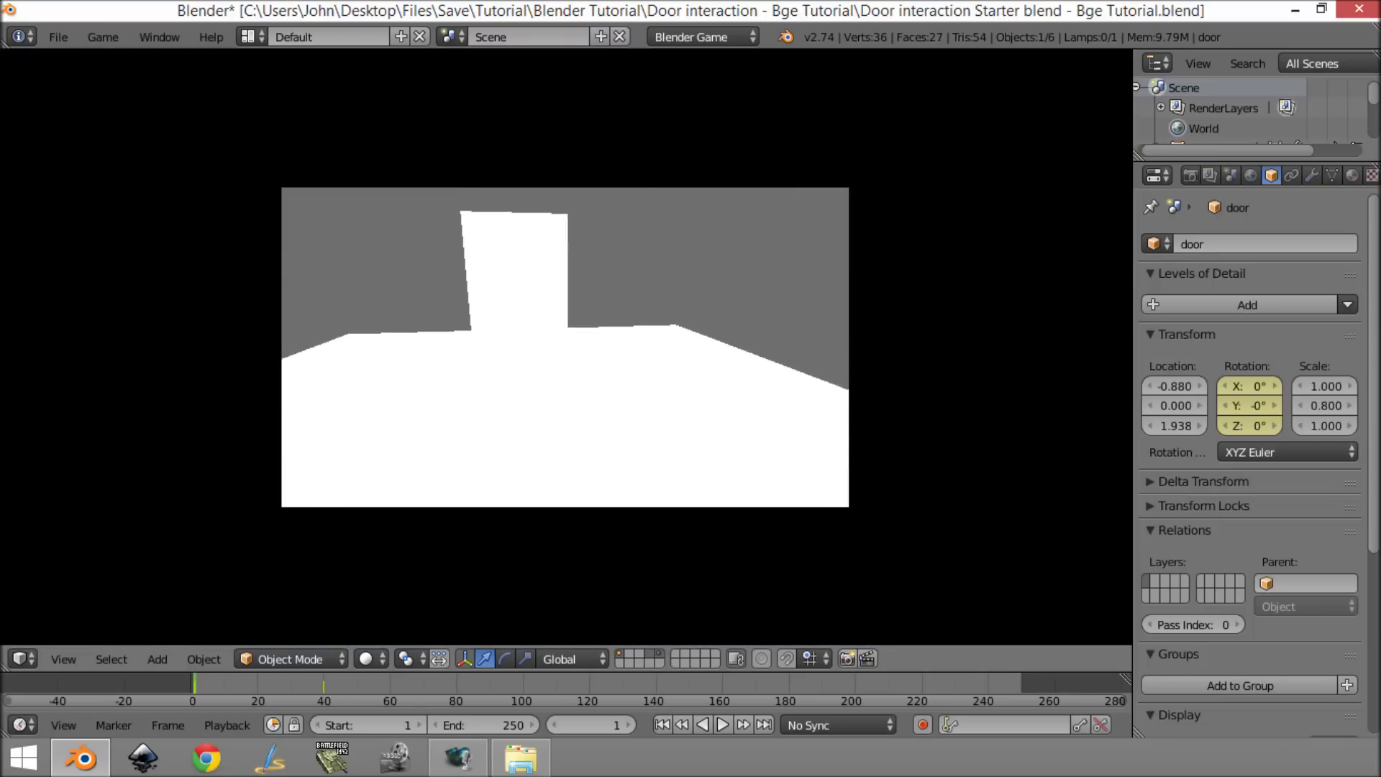
{"action": "key", "text": "Escape"}
{"action": "middle_click_drag", "start_coordinate": [553, 349], "coordinate": [656, 421]}
{"action": "scroll", "coordinate": [656, 421], "scroll_direction": "down", "scroll_amount": 3}
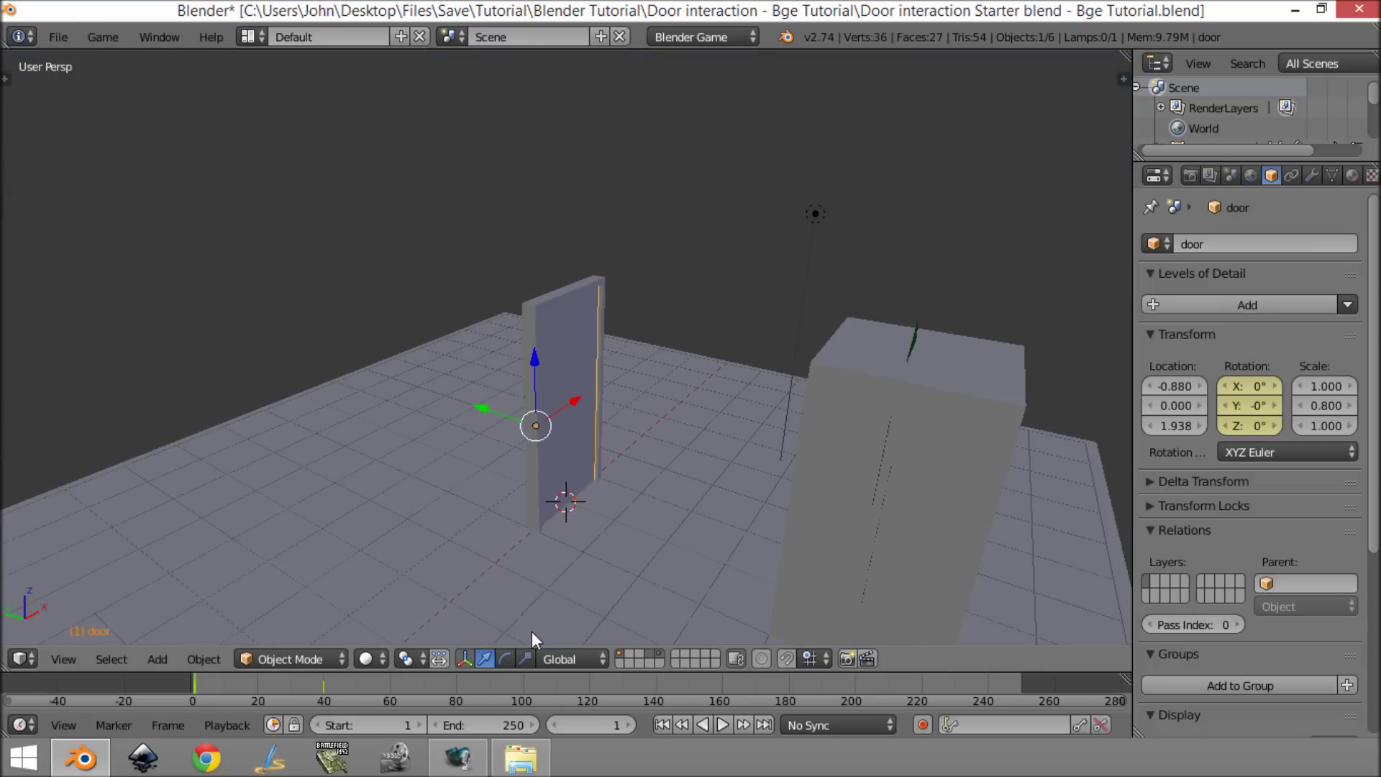
Show only the first layer and examine the door and frame from both sides.
{"action": "left_click", "coordinate": [620, 653]}
{"action": "middle_click_drag", "start_coordinate": [644, 561], "coordinate": [822, 572]}
{"action": "scroll", "coordinate": [637, 402], "scroll_direction": "up", "scroll_amount": 4}
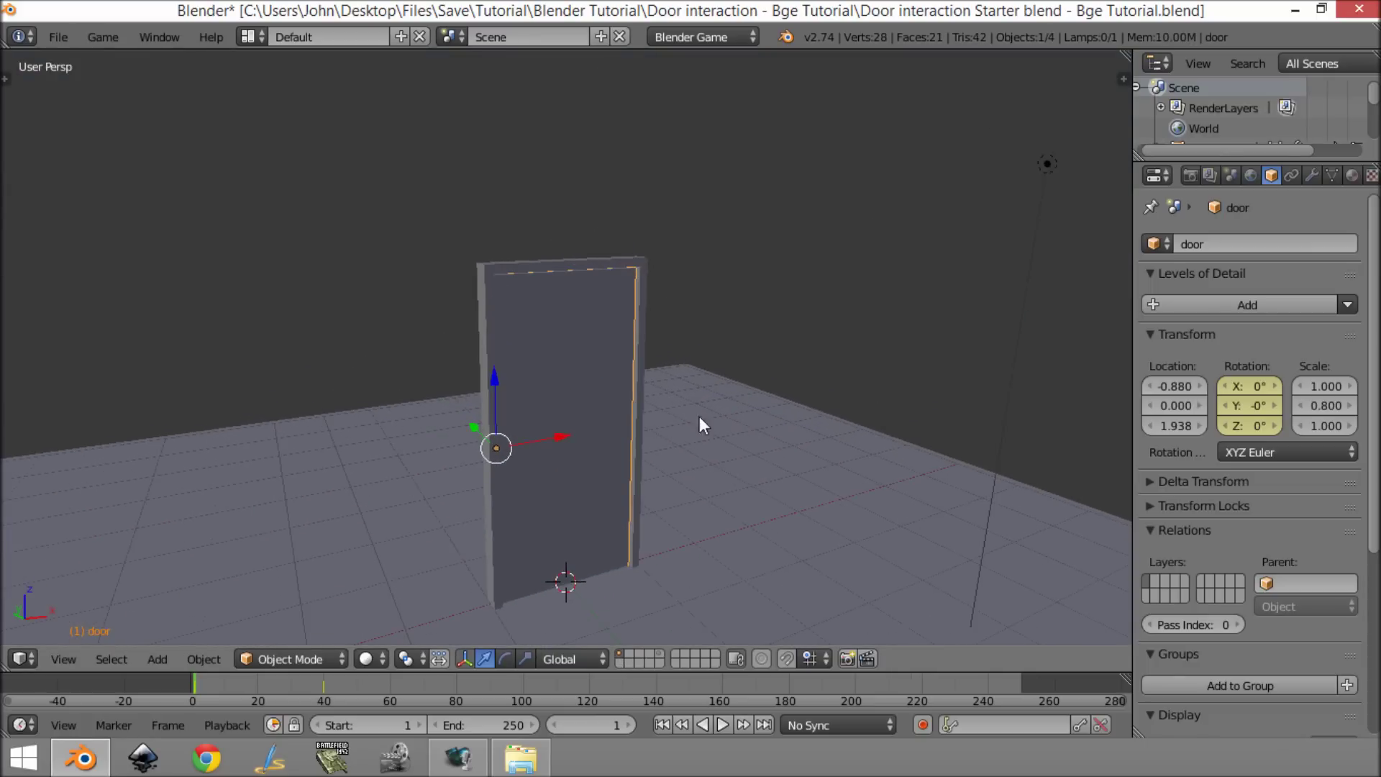
{"action": "middle_click_drag", "start_coordinate": [838, 400], "coordinate": [454, 289]}
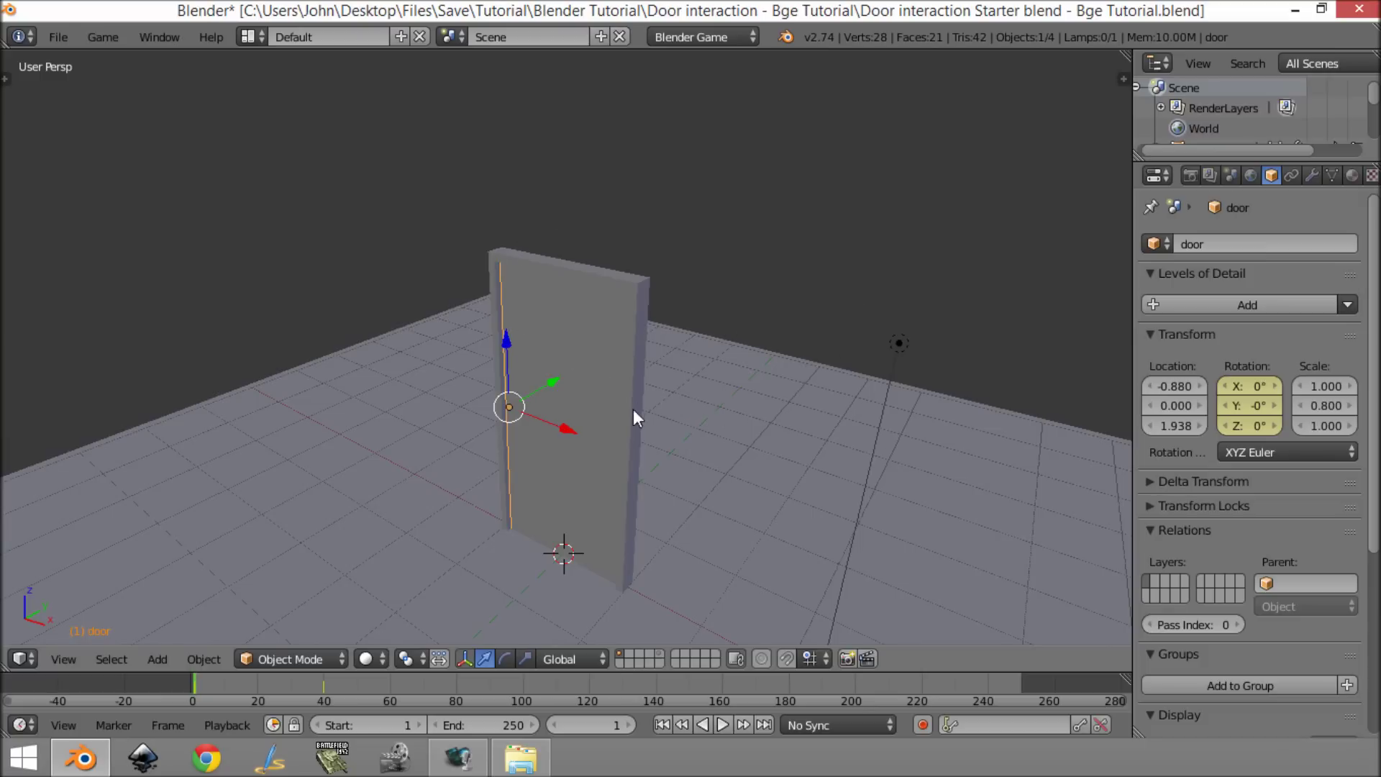
{"action": "middle_click_drag", "start_coordinate": [633, 417], "coordinate": [744, 376]}
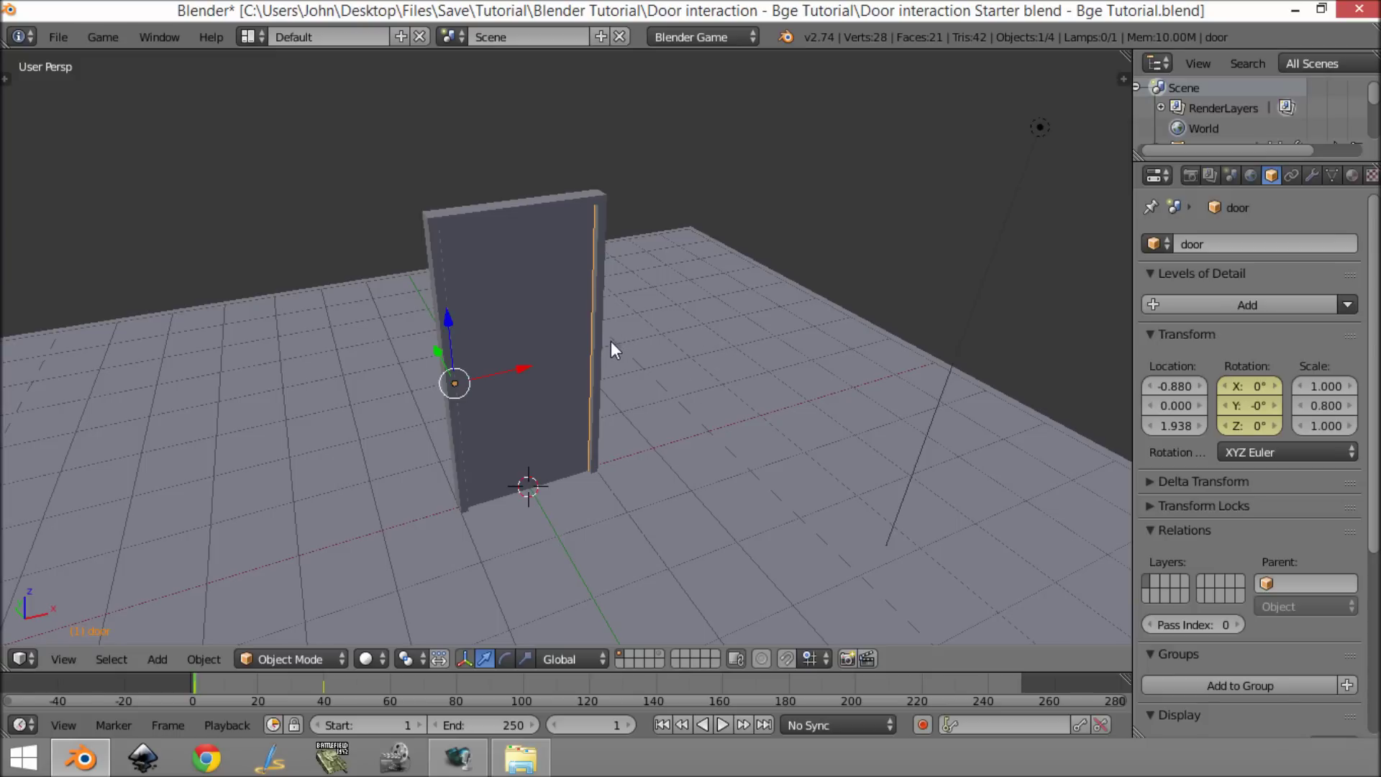
Add a cube mesh at the base of the door and raise it 2 units along Z.
{"action": "key", "text": "shift+a"}
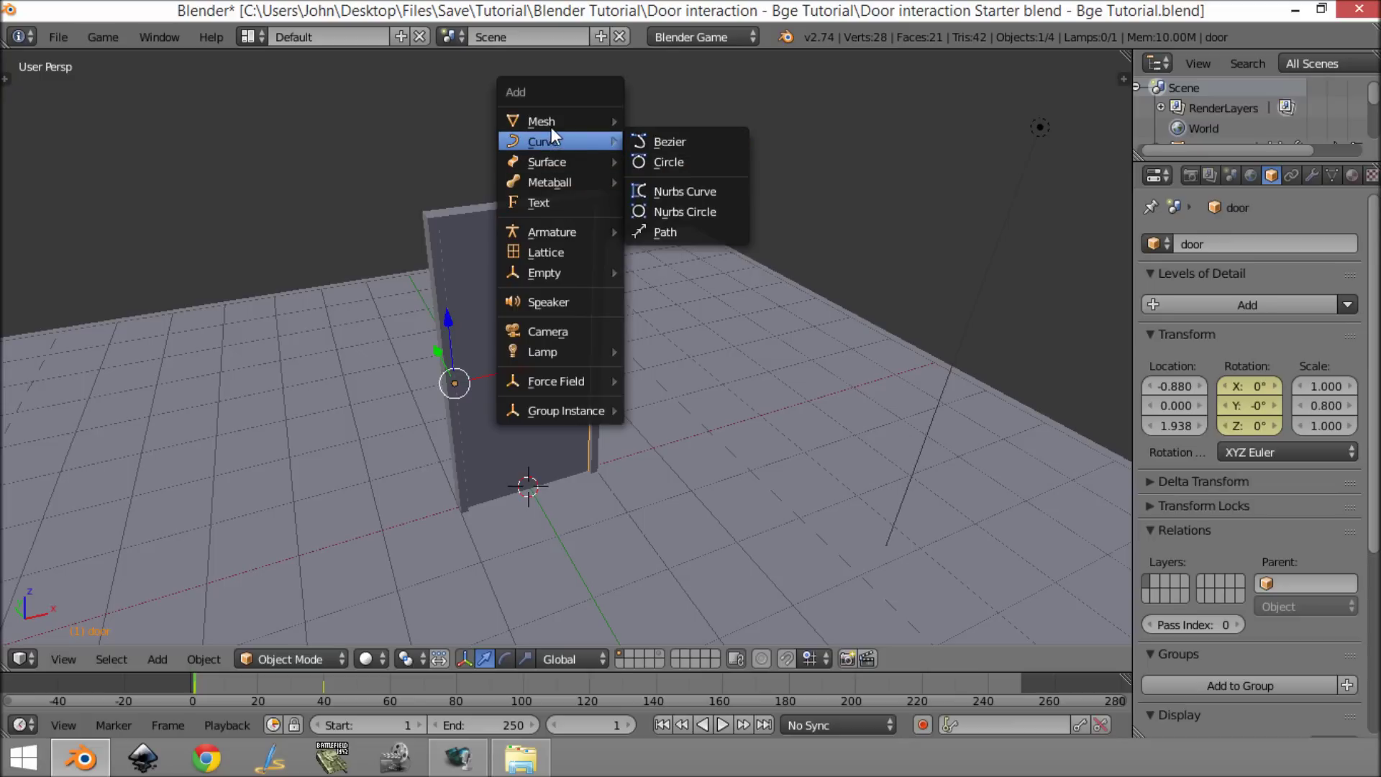
{"action": "mouse_move", "coordinate": [551, 120]}
{"action": "left_click", "coordinate": [659, 143]}
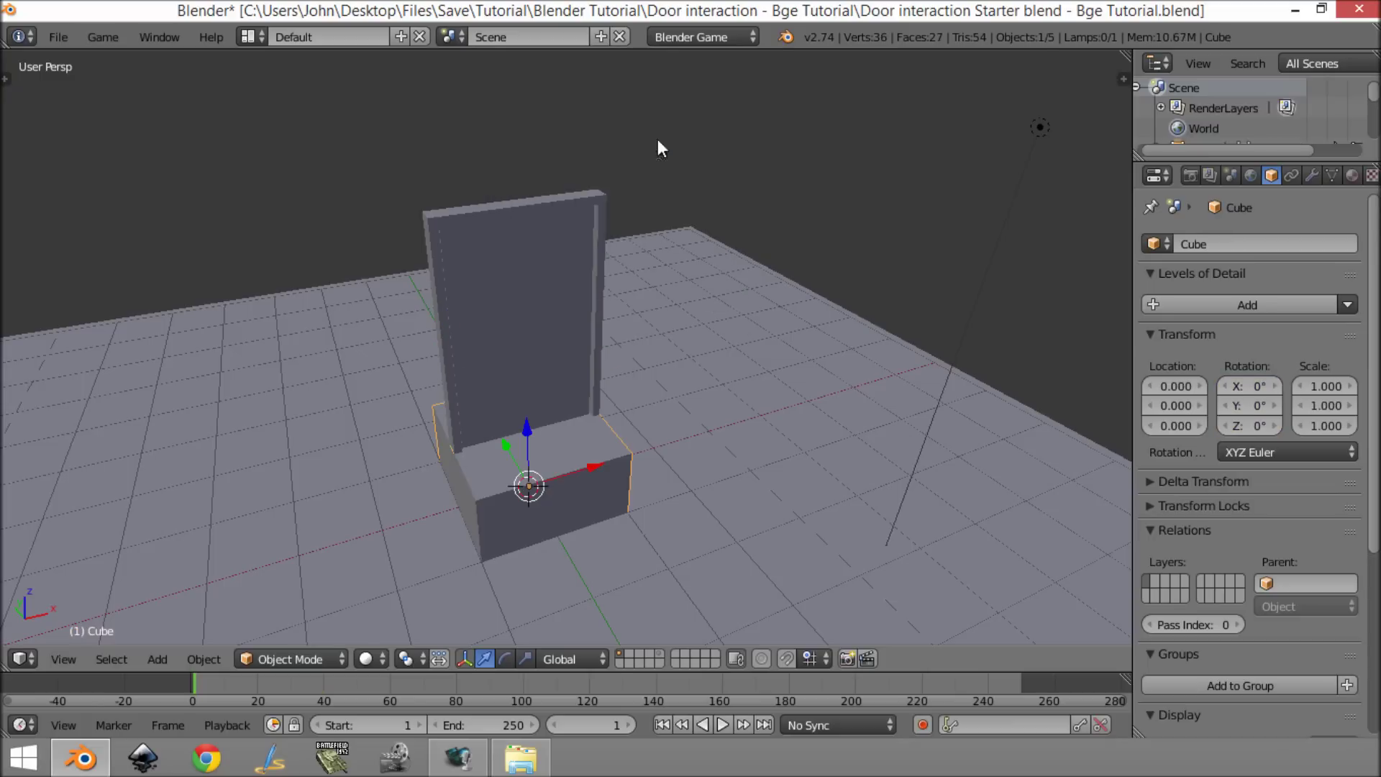
{"action": "left_click_drag", "start_coordinate": [527, 428], "coordinate": [537, 287], "text": "ctrl"}
Scale the cube uniformly to about 0.812, with its Z scale stretched to about 1.786 to match the door's height.
{"action": "scroll", "coordinate": [769, 438], "scroll_direction": "up", "scroll_amount": 1}
{"action": "middle_click_drag", "start_coordinate": [764, 438], "coordinate": [672, 396]}
{"action": "scroll", "coordinate": [770, 440], "scroll_direction": "up", "scroll_amount": 1}
{"action": "key", "text": "s"}
{"action": "left_click", "coordinate": [698, 444]}
{"action": "key", "text": "s"}
{"action": "key", "text": "z"}
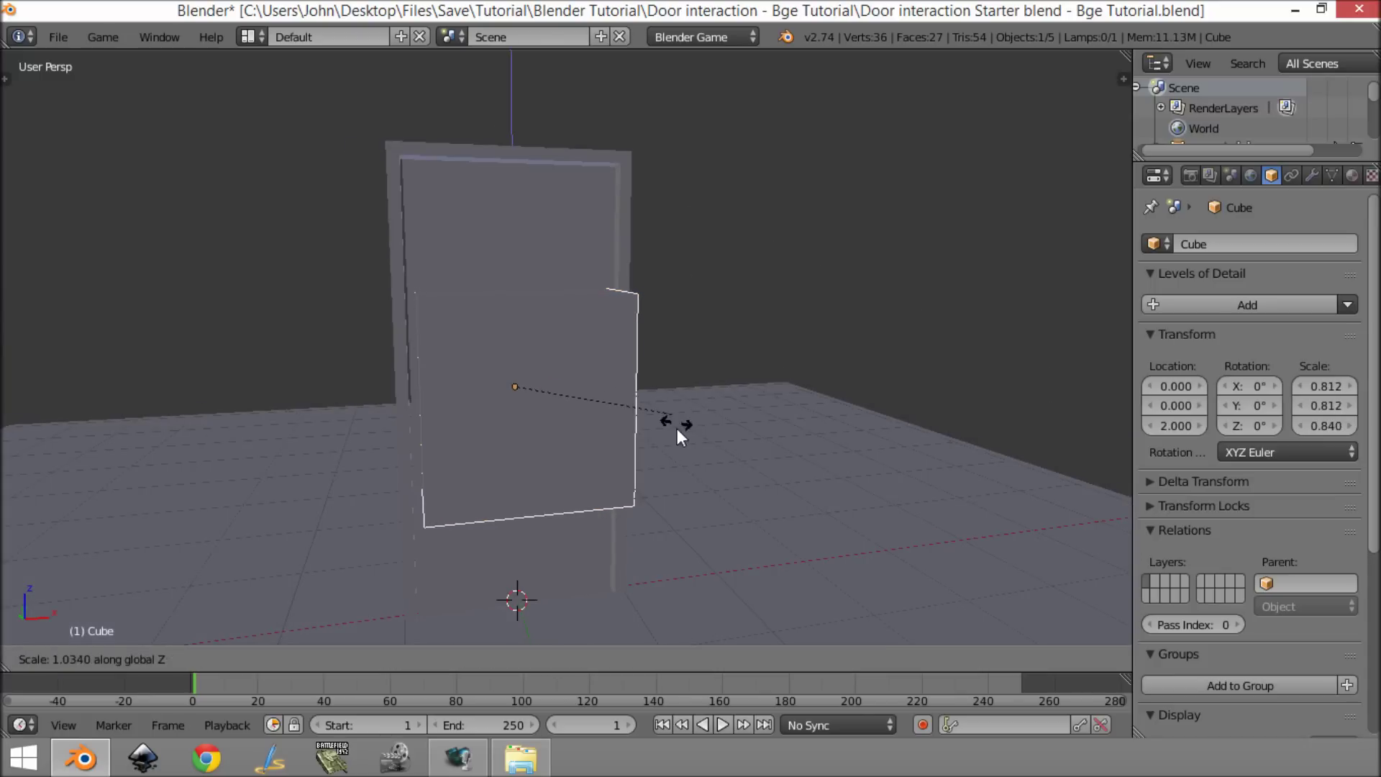
{"action": "left_click", "coordinate": [747, 641]}
Scale the cube along Y to about 1.056 so it extends in front of and behind the door.
{"action": "middle_click_drag", "start_coordinate": [775, 516], "coordinate": [618, 468]}
{"action": "key", "text": "s"}
{"action": "key", "text": "y"}
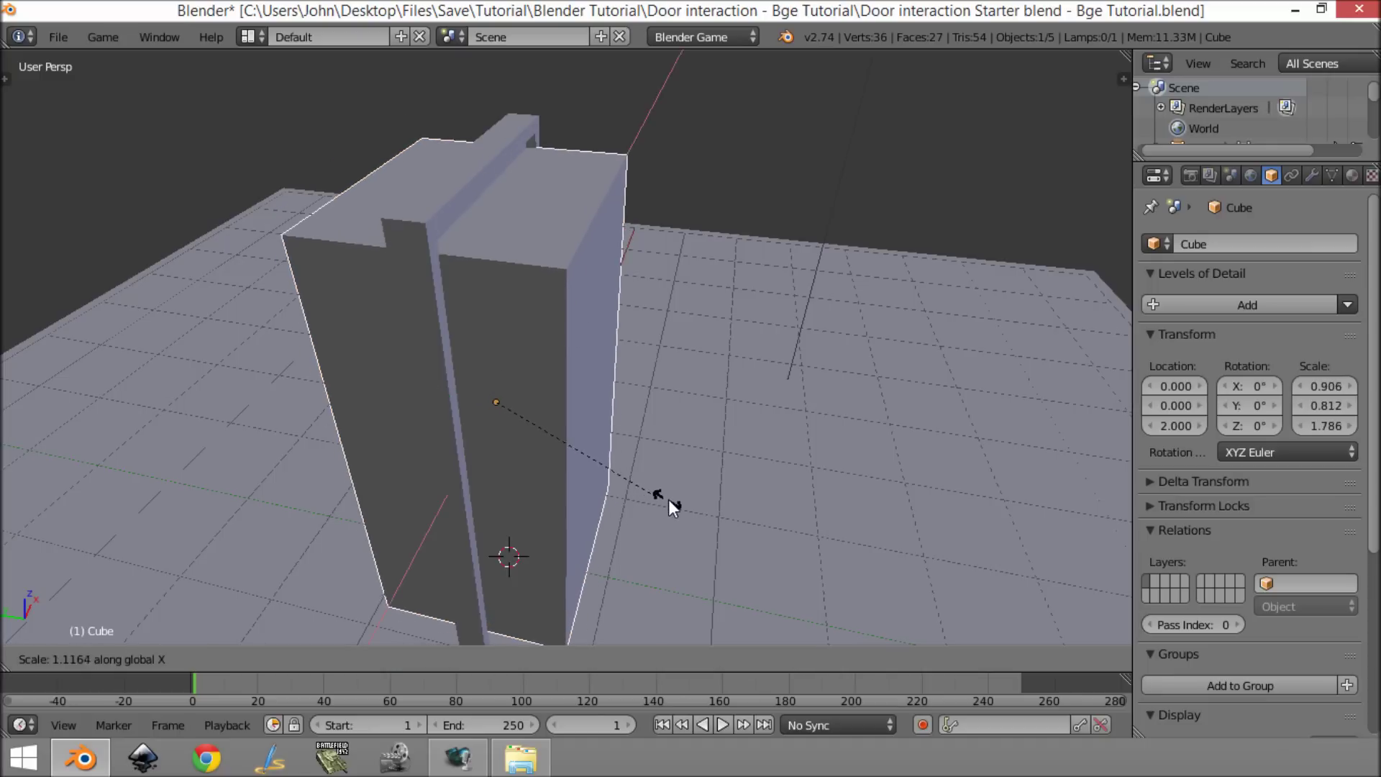
{"action": "left_click", "coordinate": [688, 507]}
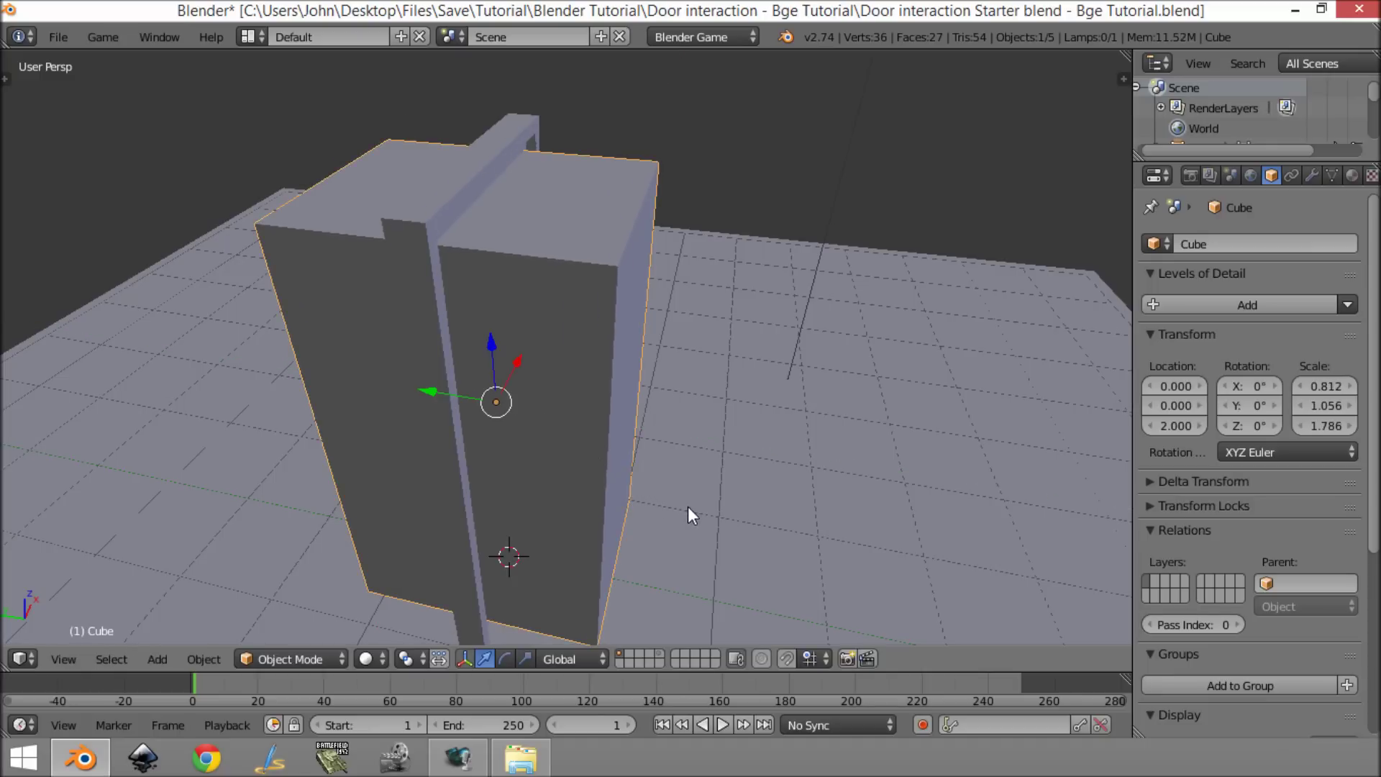
Apply the cube's scale and reselect the cube.
{"action": "key", "text": "ctrl+a"}
{"action": "left_click", "coordinate": [670, 551]}
{"action": "key", "text": "a"}
{"action": "middle_click_drag", "start_coordinate": [693, 485], "coordinate": [541, 451]}
{"action": "right_click", "coordinate": [541, 451]}
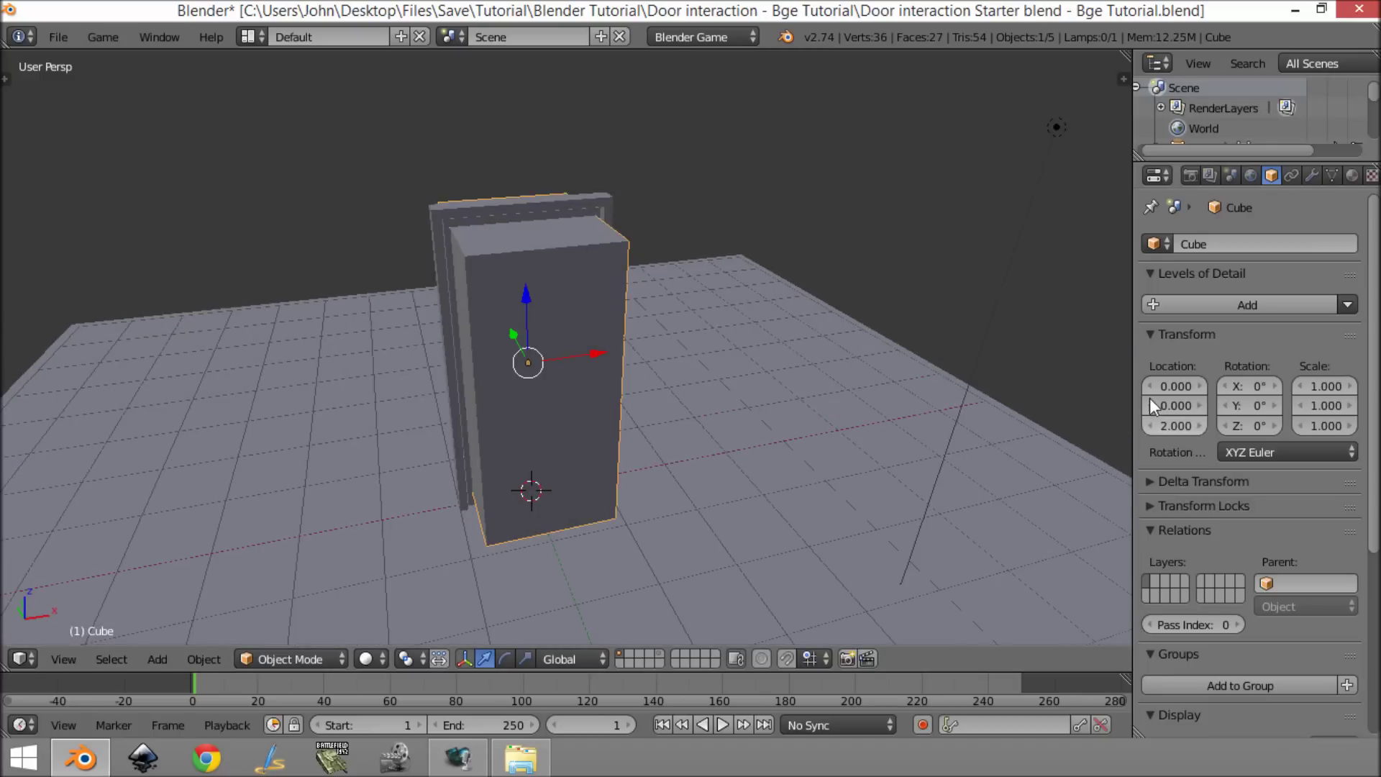
Widen the properties area and set the cube's maximum draw type to Wire, leaving the cube deselected.
{"action": "scroll", "coordinate": [1176, 461], "scroll_direction": "down", "scroll_amount": 3}
{"action": "scroll", "coordinate": [1175, 461], "scroll_direction": "down", "scroll_amount": 5}
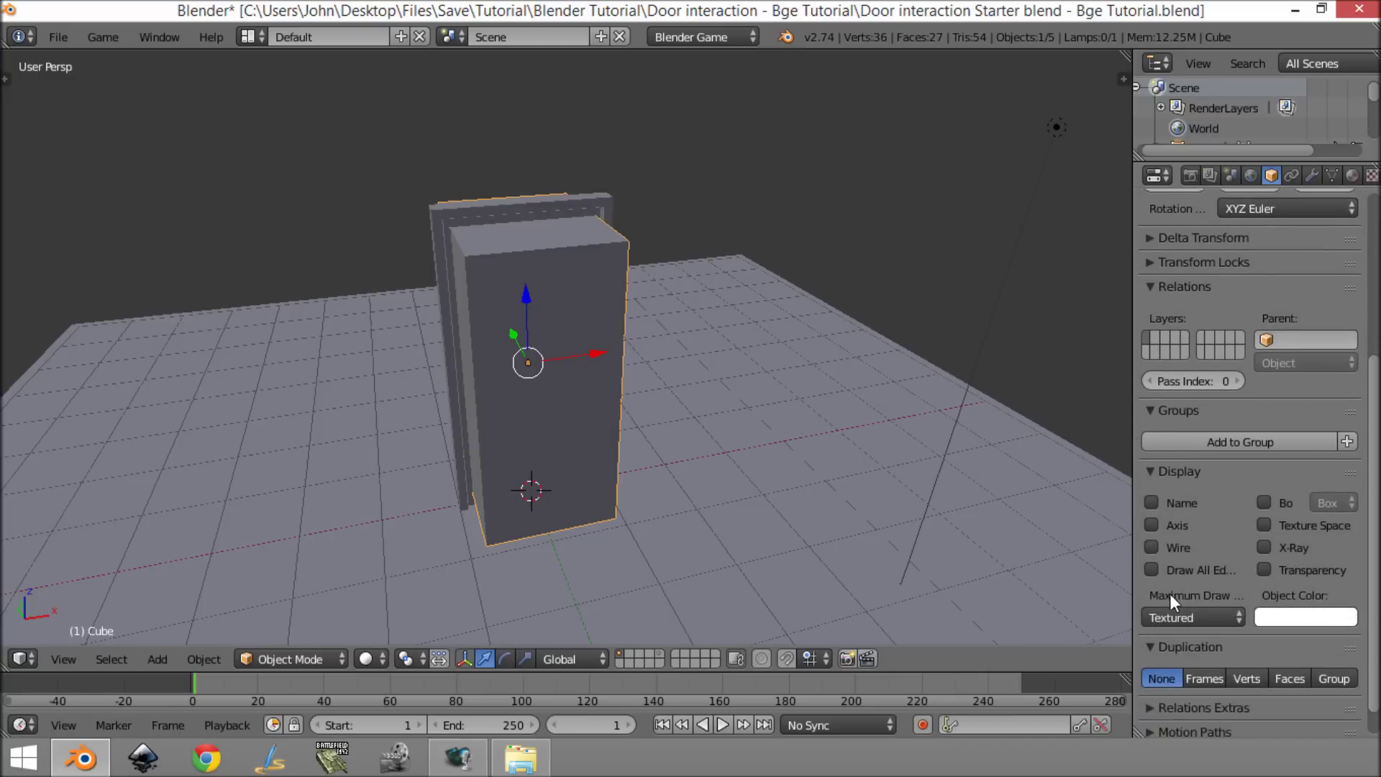
{"action": "left_click_drag", "start_coordinate": [1135, 605], "coordinate": [1058, 622]}
{"action": "left_click", "coordinate": [1121, 620]}
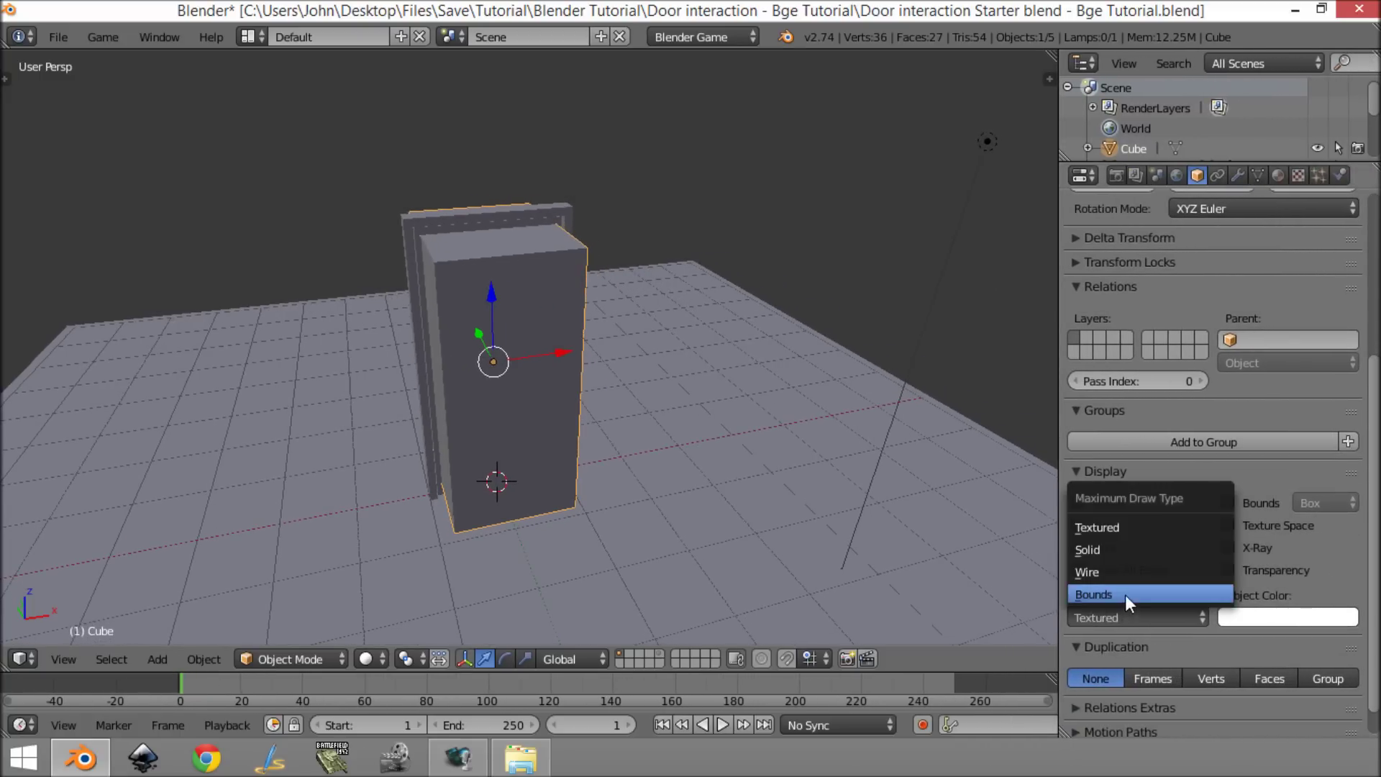
{"action": "left_click", "coordinate": [1127, 571]}
{"action": "scroll", "coordinate": [959, 516], "scroll_direction": "down", "scroll_amount": 3}
{"action": "key", "text": "a"}
{"action": "middle_click_drag", "start_coordinate": [559, 410], "coordinate": [699, 370]}
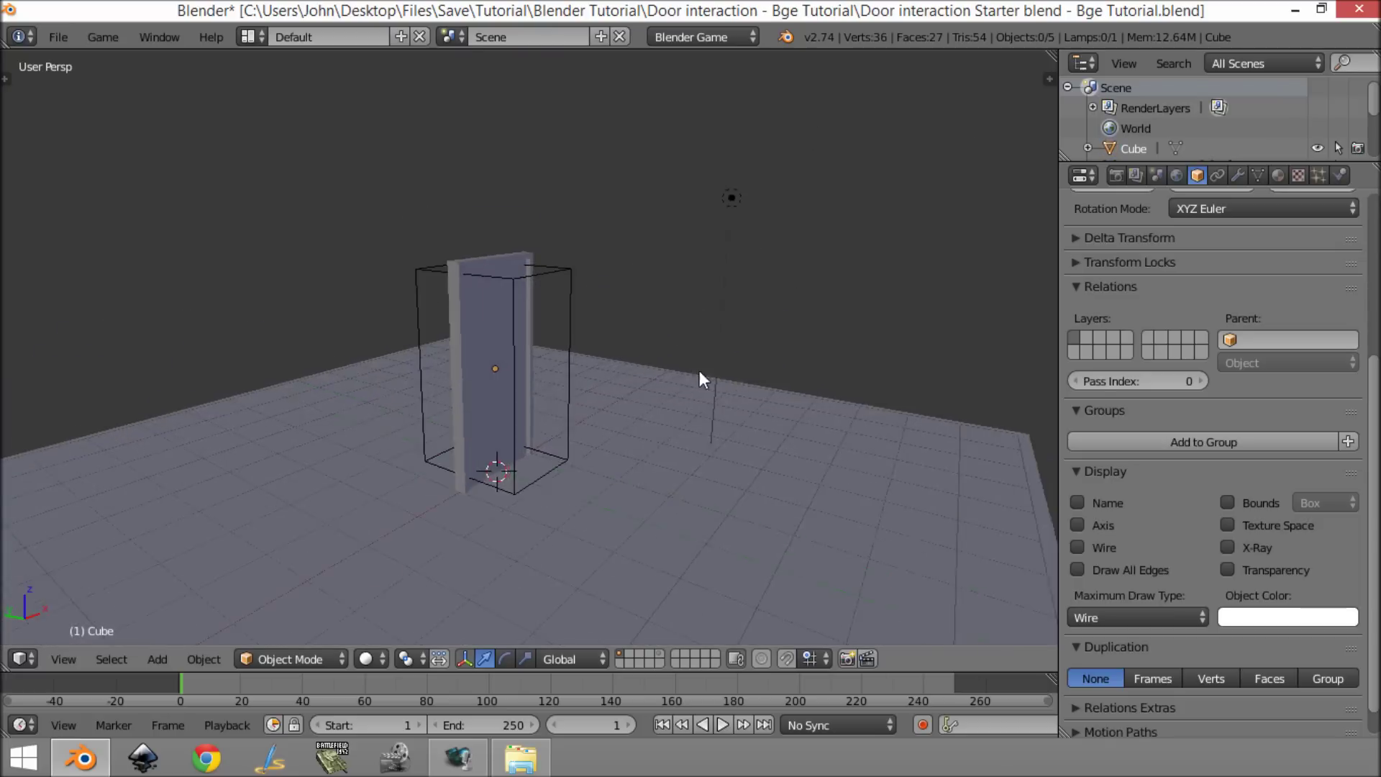
Set the trigger cube's physics type to Sensor with Detect Actors enabled, and make it invisible in the game.
{"action": "scroll", "coordinate": [699, 369], "scroll_direction": "up", "scroll_amount": 3}
{"action": "right_click", "coordinate": [603, 312]}
{"action": "middle_click_drag", "start_coordinate": [710, 276], "coordinate": [752, 283]}
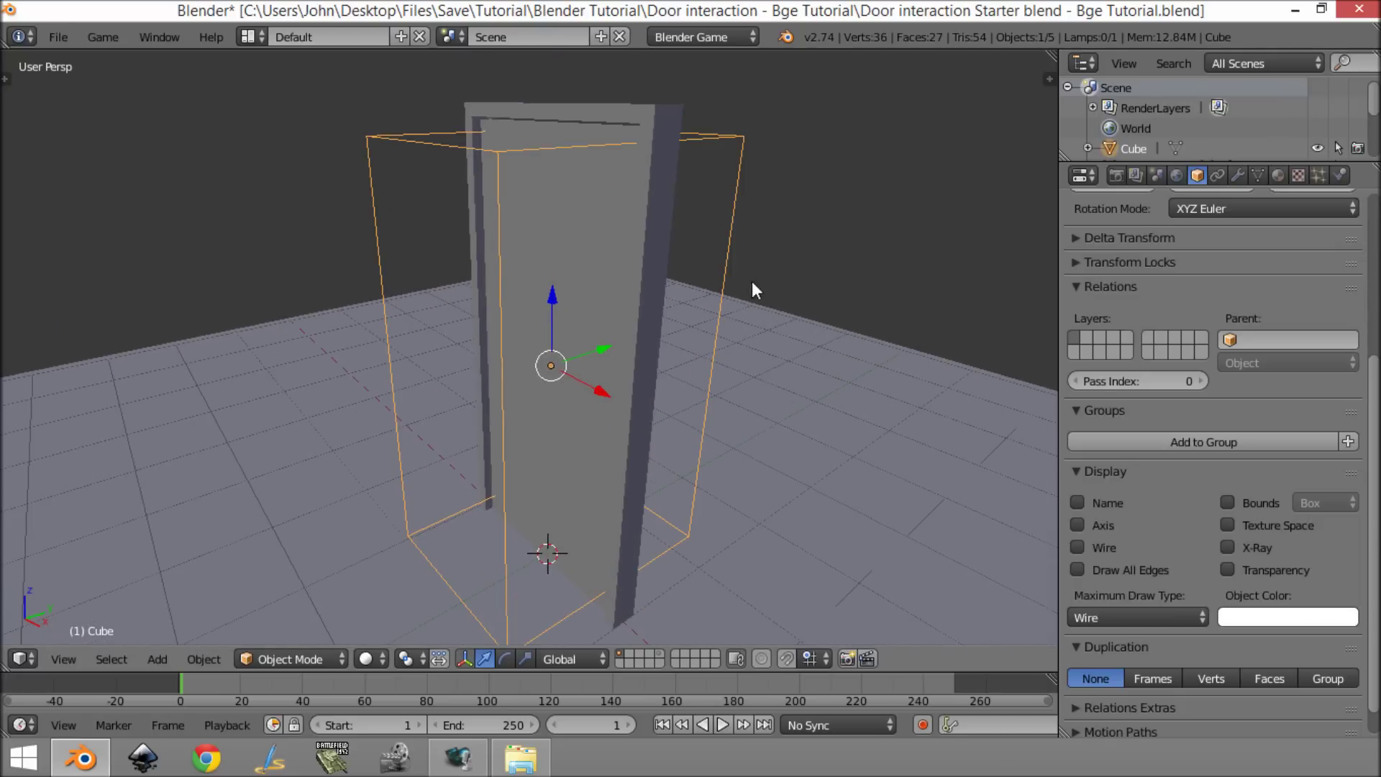
{"action": "left_click", "coordinate": [1339, 175]}
{"action": "left_click", "coordinate": [1279, 265]}
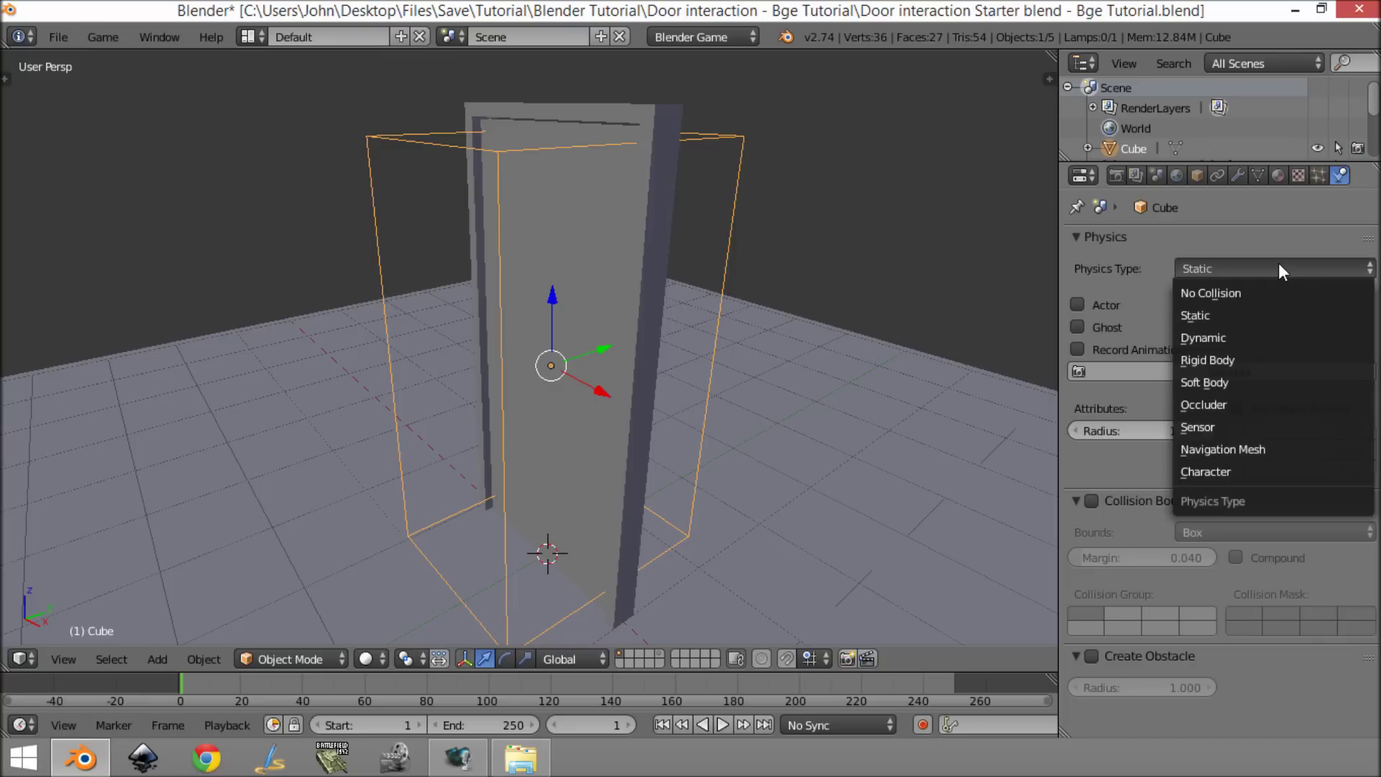
{"action": "left_click", "coordinate": [1248, 428]}
{"action": "left_click", "coordinate": [1077, 303]}
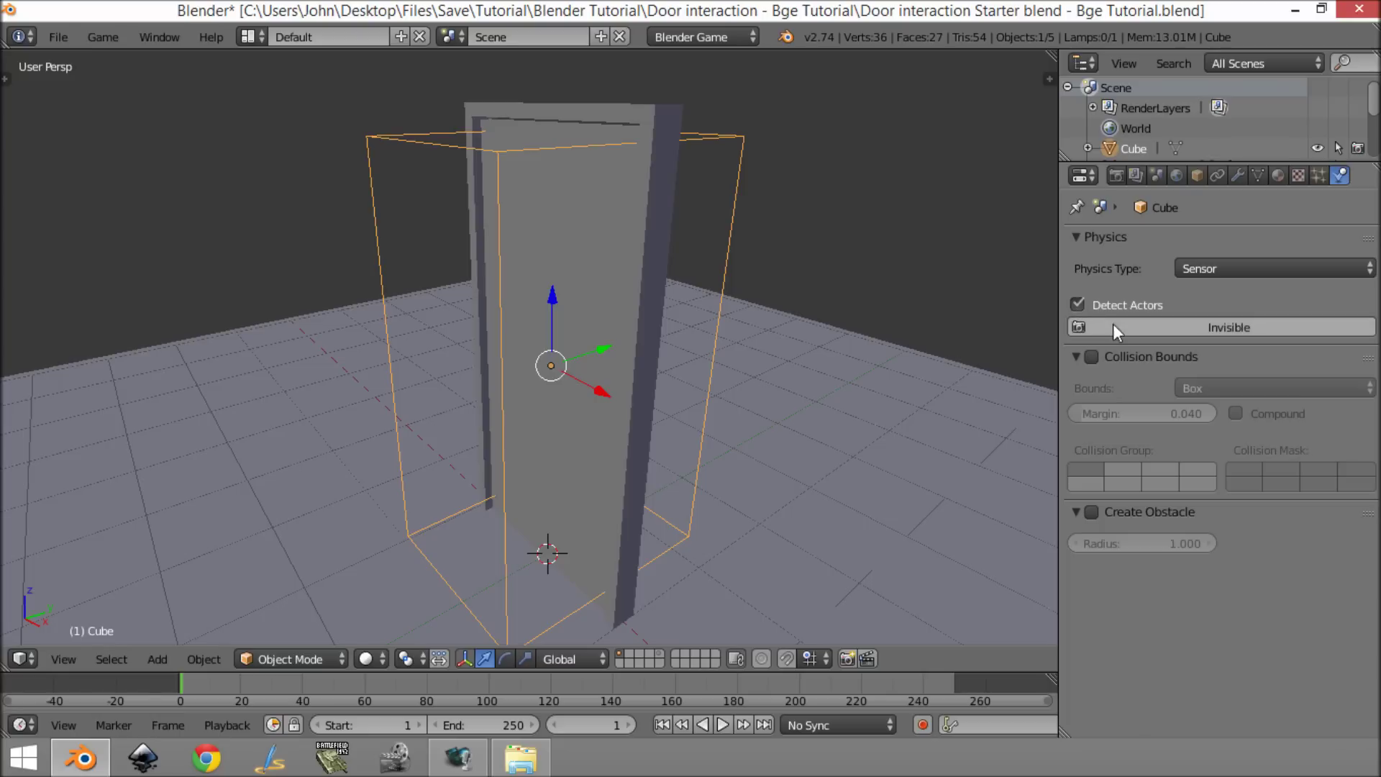
{"action": "left_click", "coordinate": [1150, 330]}
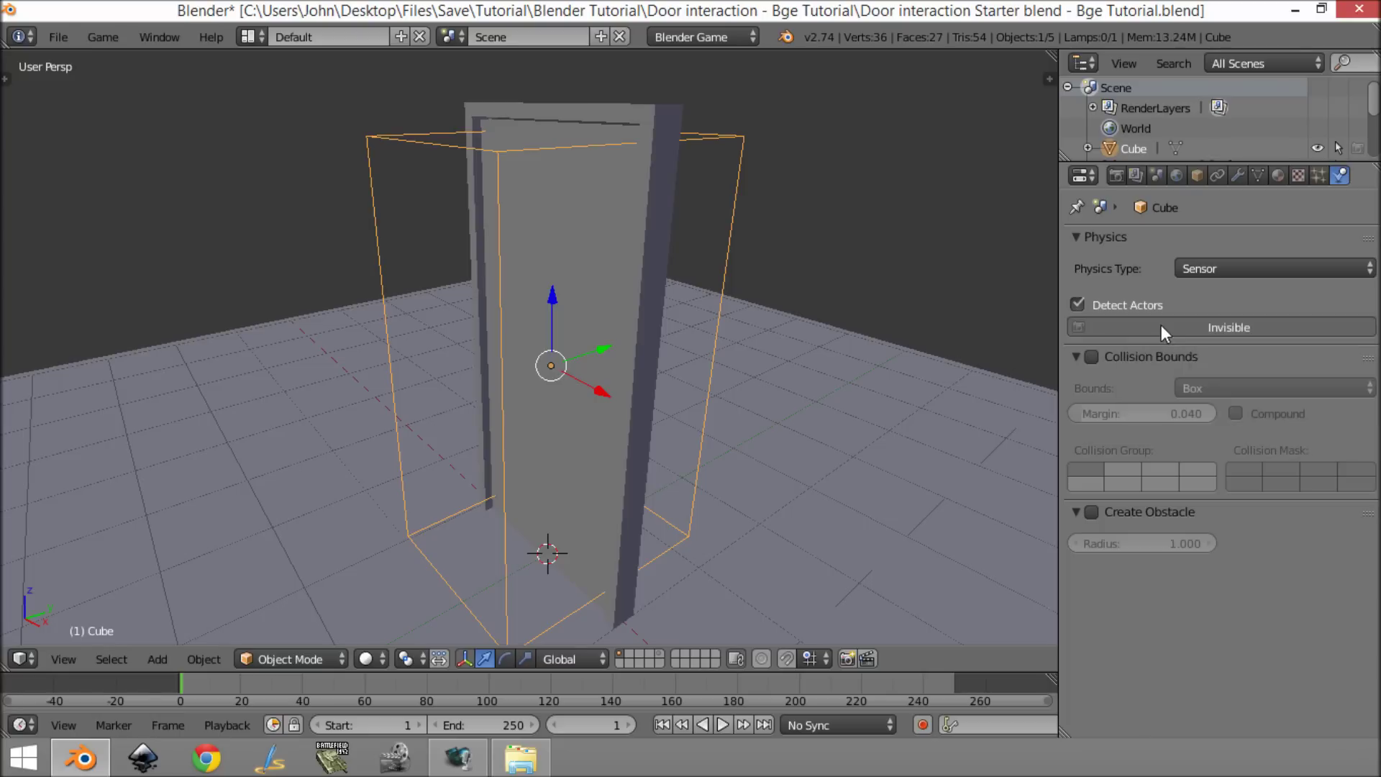
Test-run the game, set the viewport shading to Texture, and run the game again to check the cube's visibility.
{"action": "middle_click_drag", "start_coordinate": [863, 374], "coordinate": [797, 434]}
{"action": "key", "text": "p"}
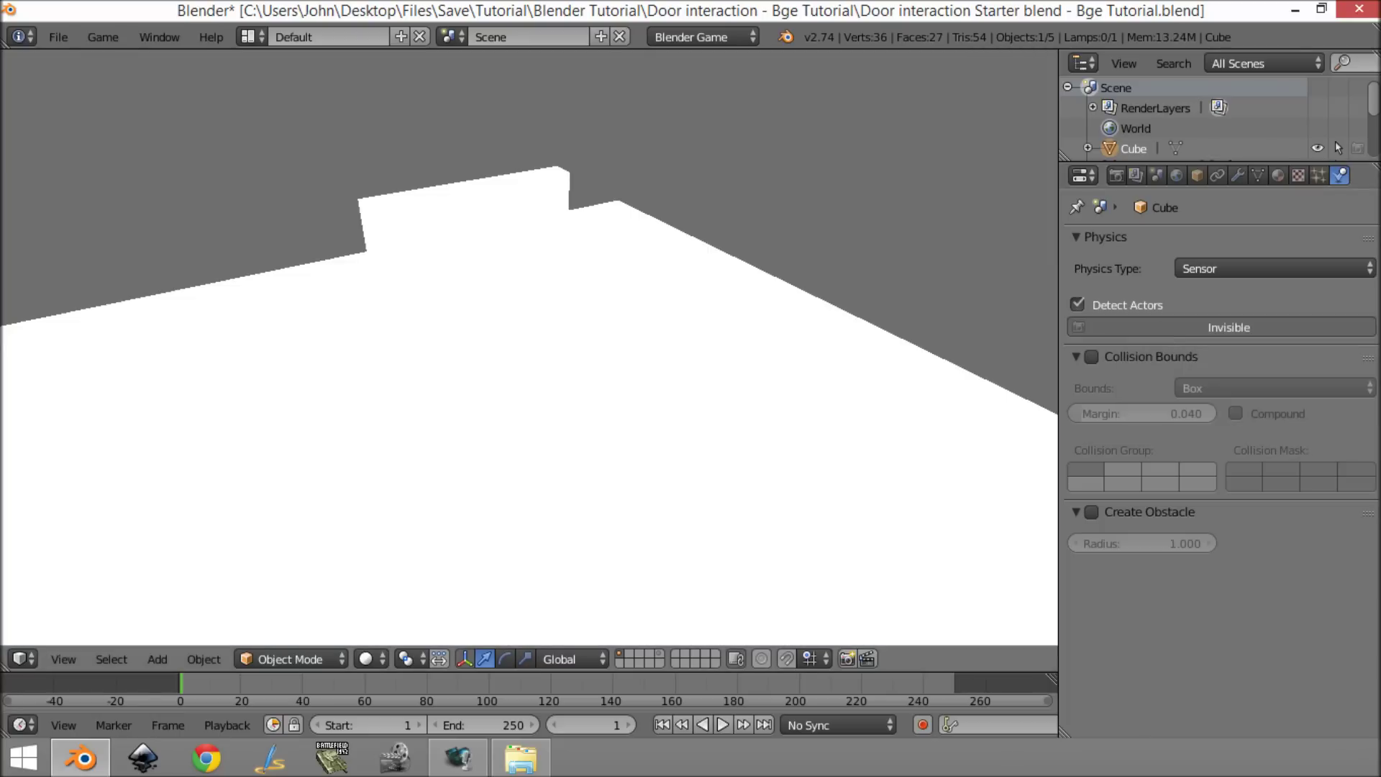
{"action": "key", "text": "Escape"}
{"action": "left_click", "coordinate": [369, 660]}
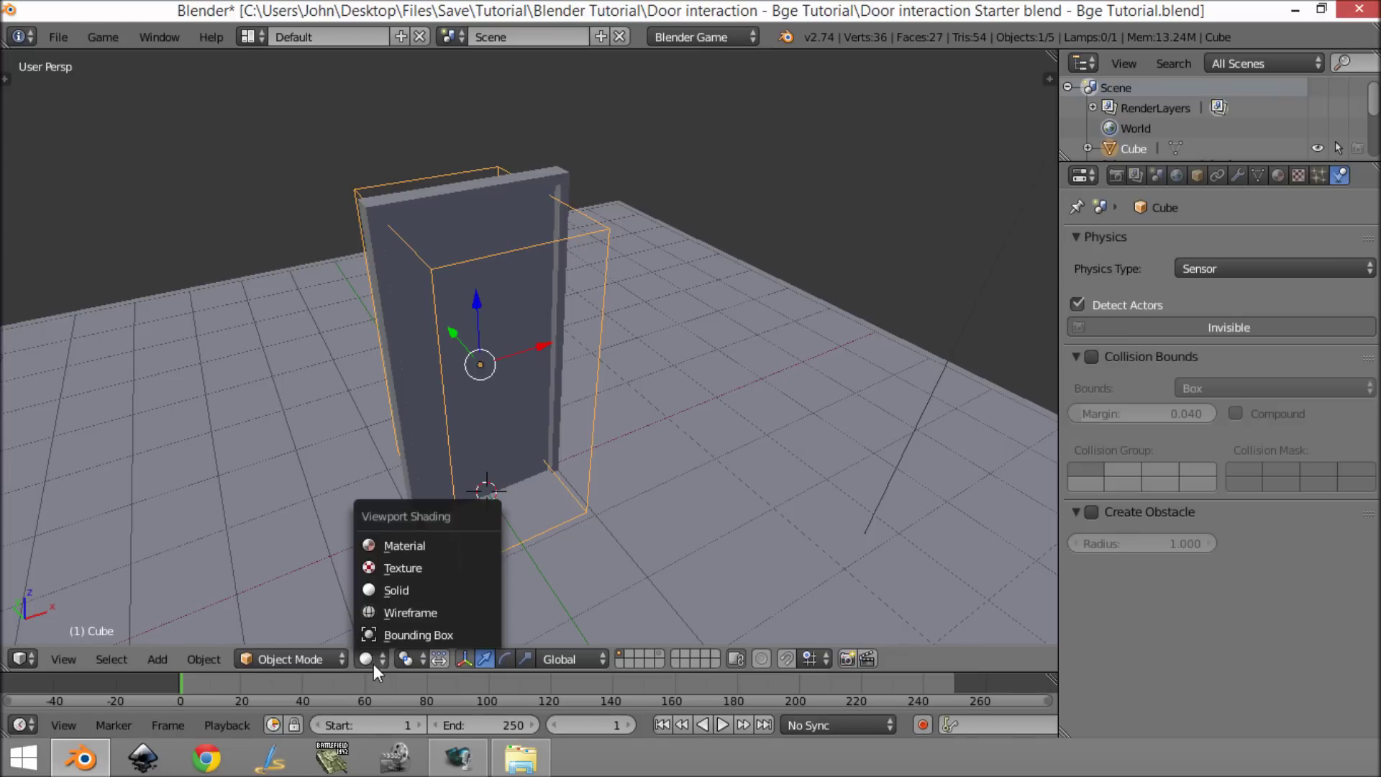
{"action": "left_click", "coordinate": [413, 570]}
{"action": "key", "text": "p"}
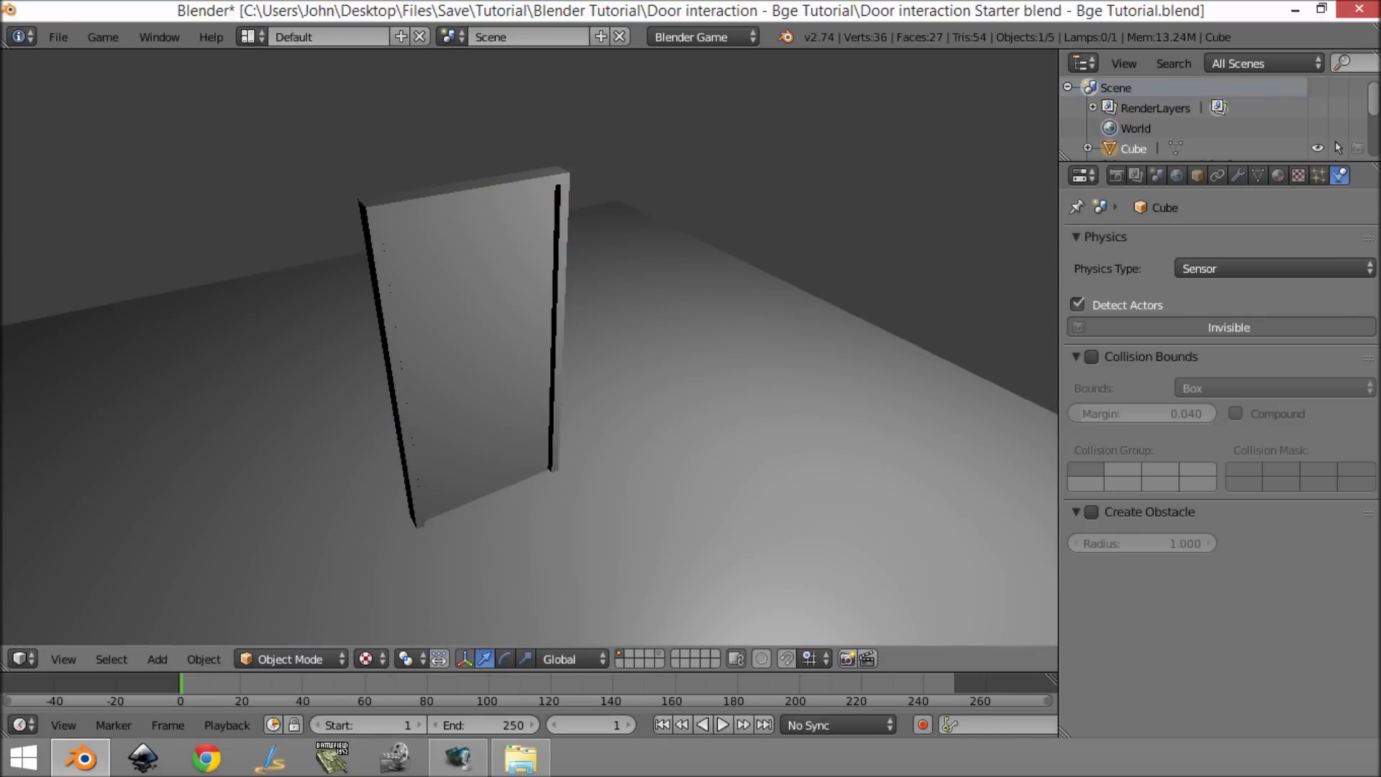
{"action": "key", "text": "Escape"}
Show the fifth scene layer alongside the current one and select the Player base object.
{"action": "middle_click_drag", "start_coordinate": [465, 404], "coordinate": [571, 350]}
{"action": "key", "text": "a"}
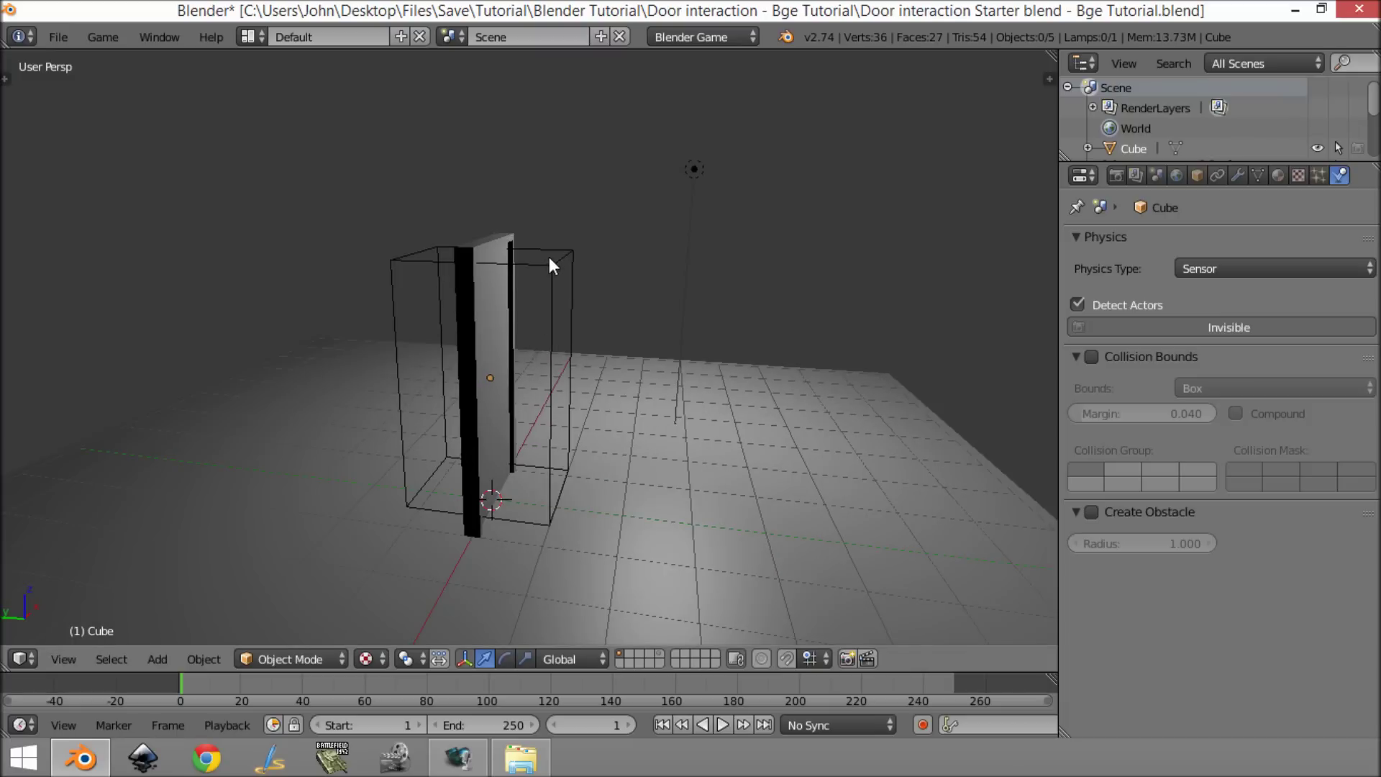
{"action": "right_click", "coordinate": [551, 257]}
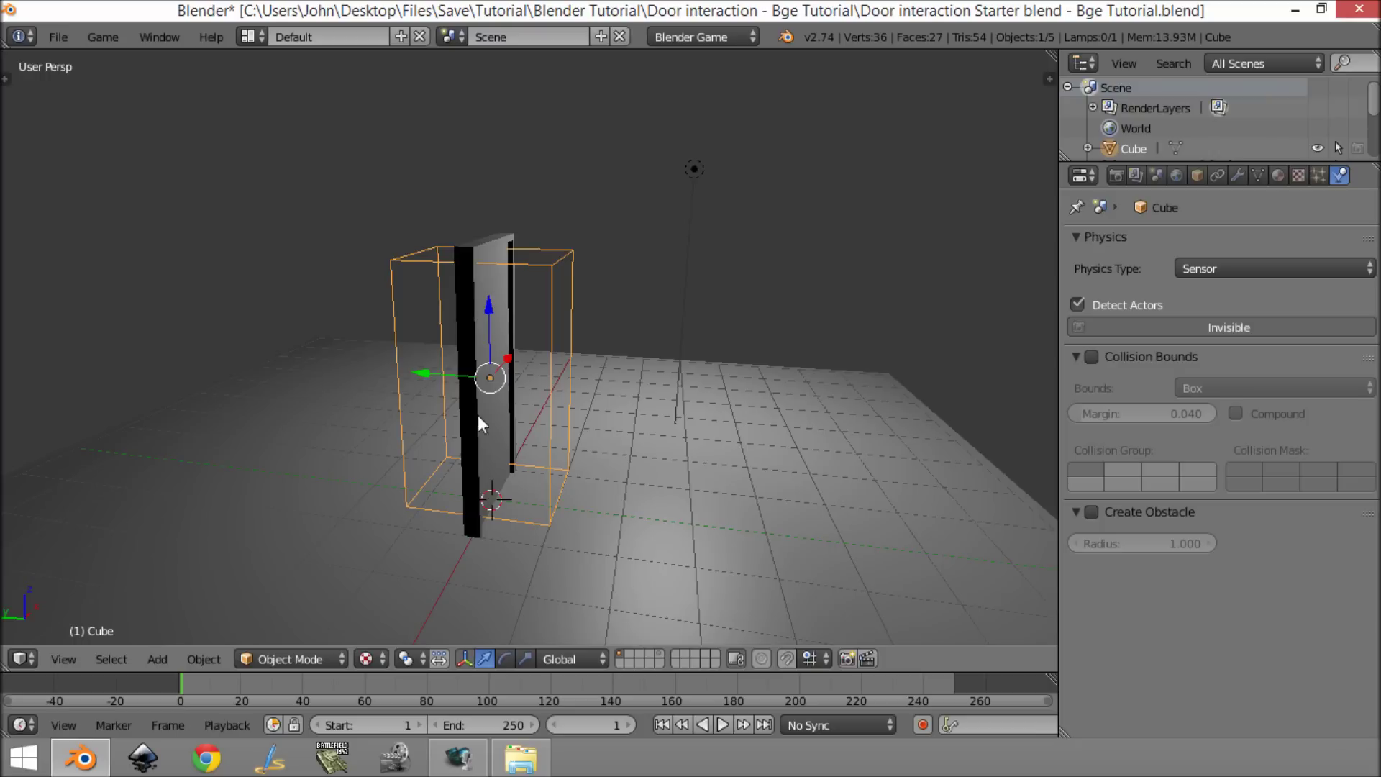
{"action": "middle_click_drag", "start_coordinate": [640, 318], "coordinate": [539, 587]}
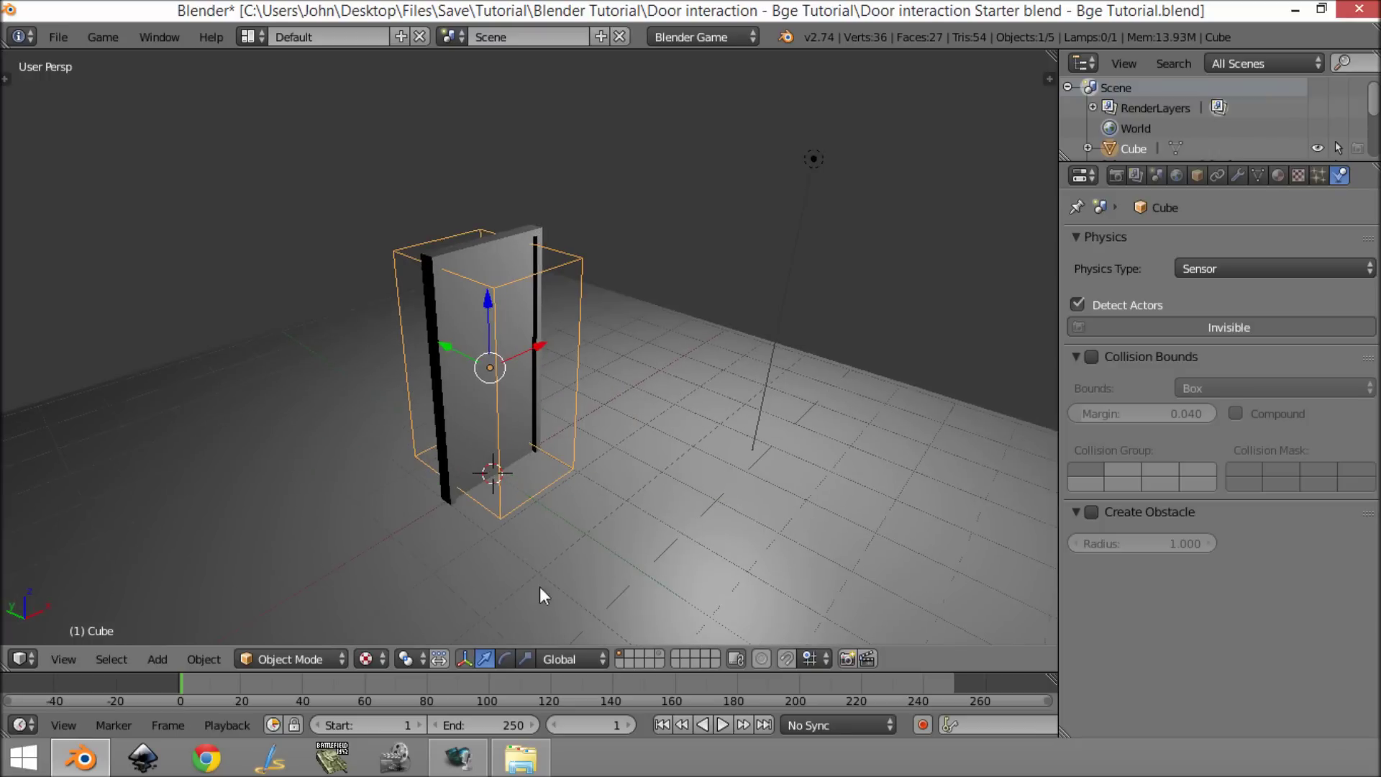
{"action": "left_click", "coordinate": [659, 654], "text": "shift"}
{"action": "middle_click_drag", "start_coordinate": [654, 619], "coordinate": [863, 403]}
{"action": "right_click", "coordinate": [955, 318]}
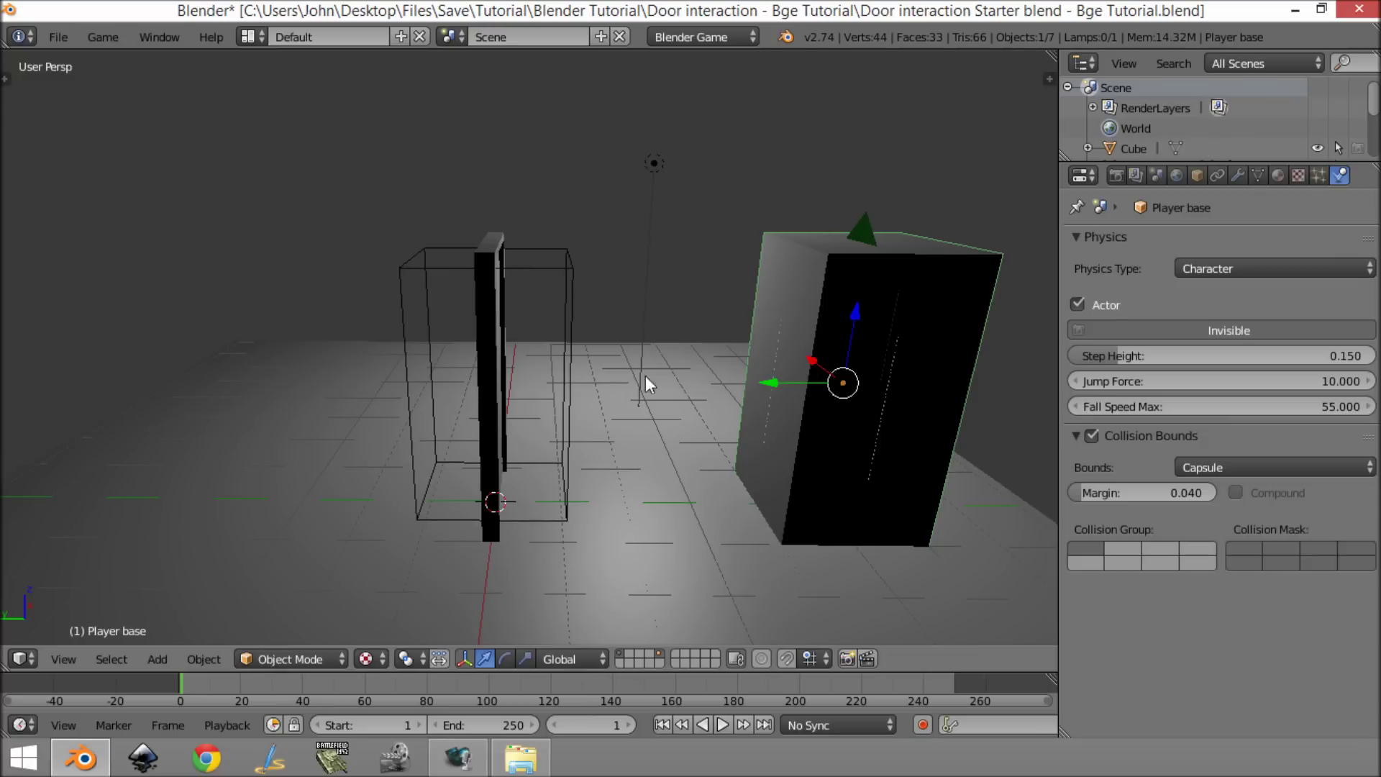
{"action": "middle_click_drag", "start_coordinate": [898, 364], "coordinate": [812, 345]}
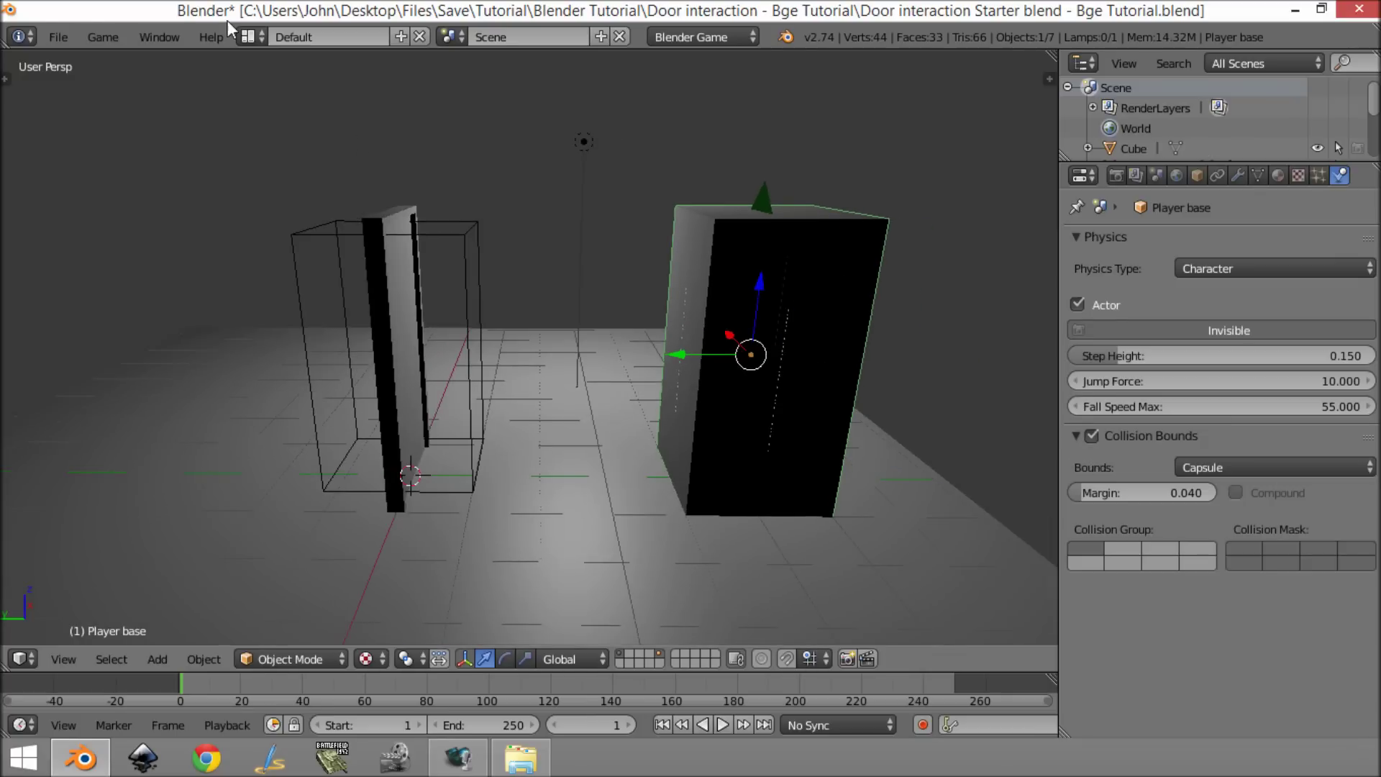
Switch to the Game Logic screen layout and frame the door and player in a perspective view.
{"action": "left_click", "coordinate": [248, 37]}
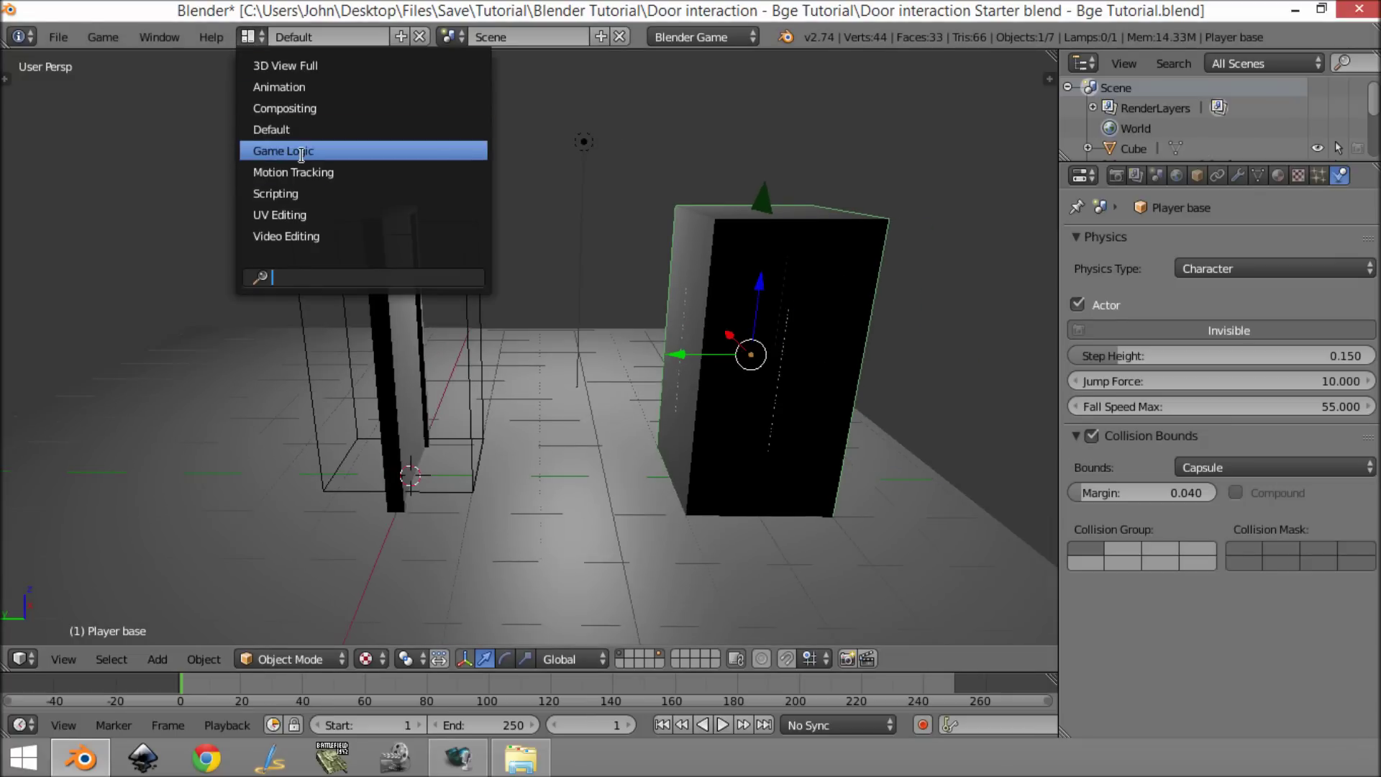
{"action": "left_click", "coordinate": [300, 151]}
{"action": "key", "text": "KP_5"}
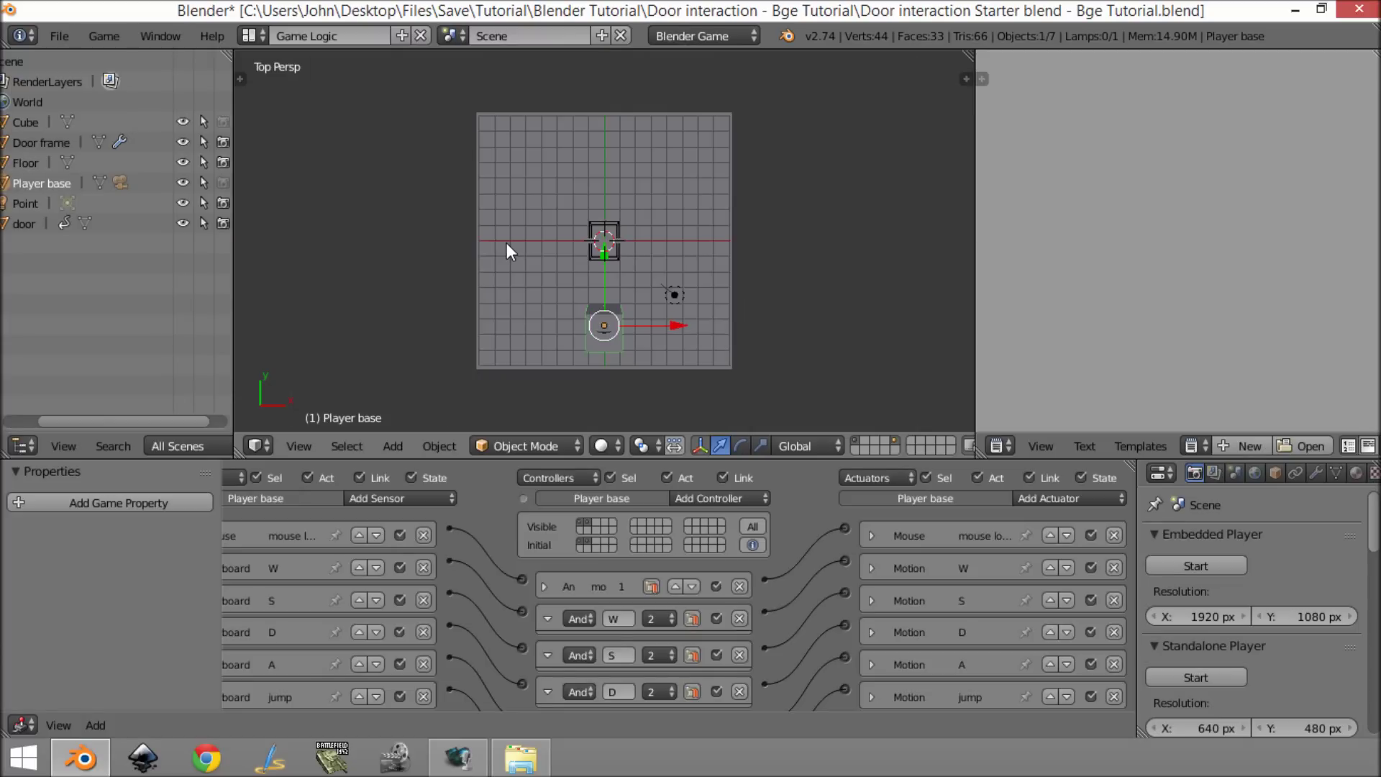
{"action": "scroll", "coordinate": [507, 244], "scroll_direction": "up", "scroll_amount": 3}
{"action": "middle_click_drag", "start_coordinate": [443, 311], "coordinate": [692, 190]}
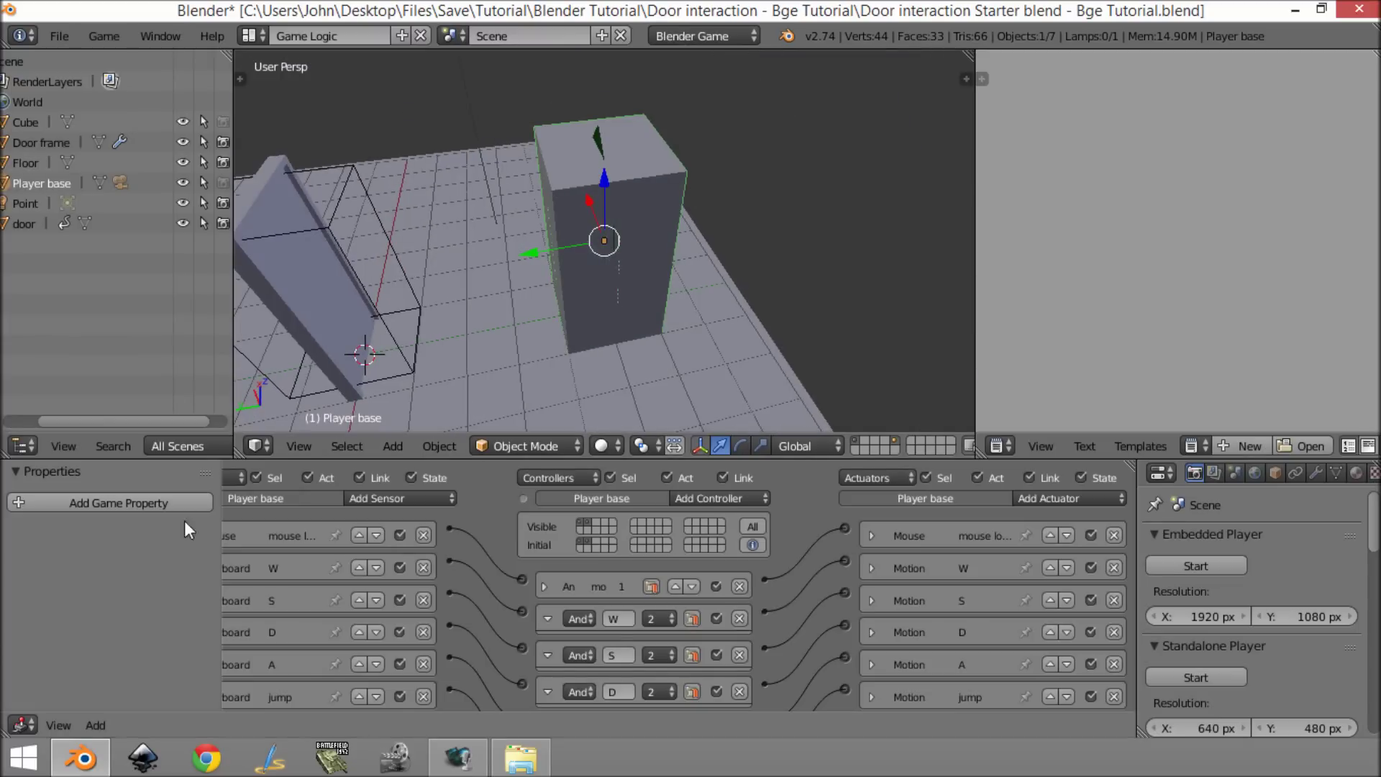
Add a game property of type Boolean to the Player base.
{"action": "left_click", "coordinate": [140, 502]}
{"action": "left_click", "coordinate": [89, 538]}
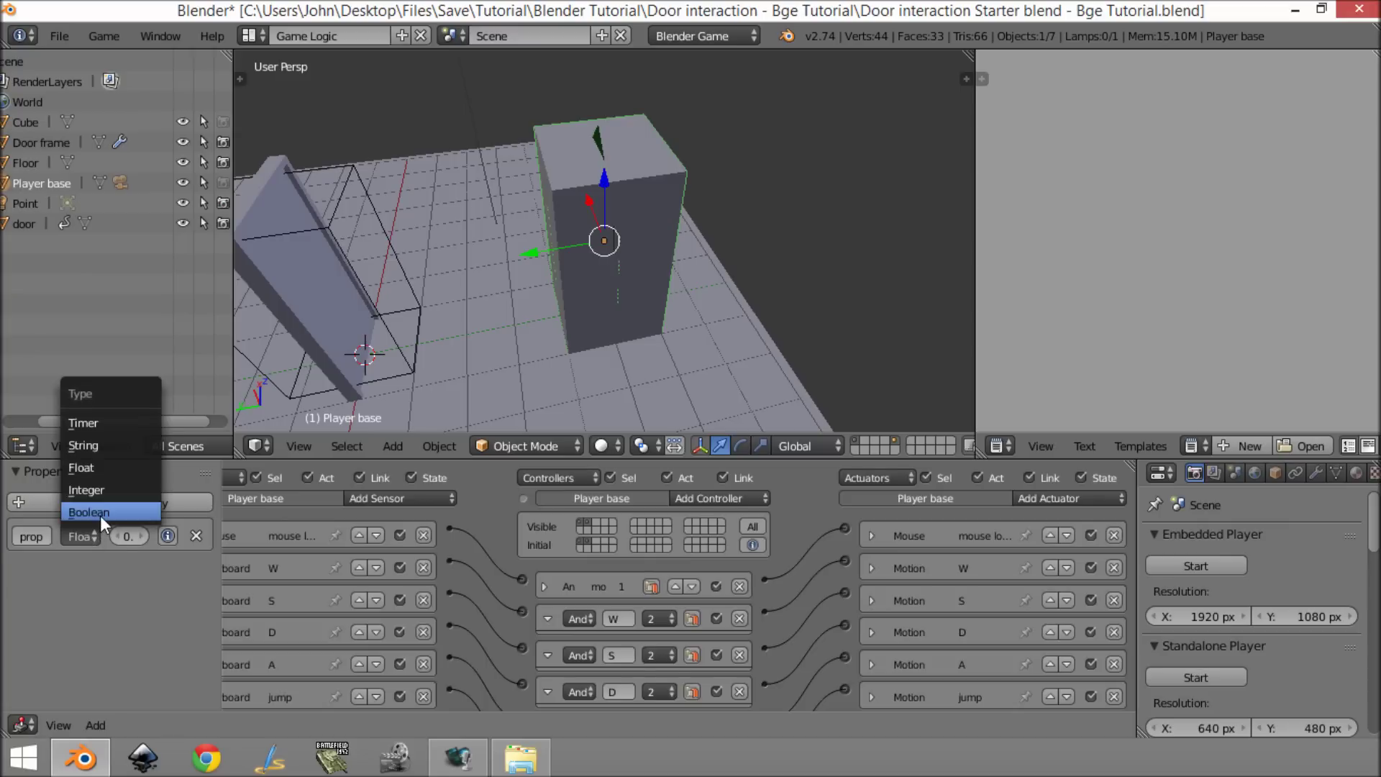
{"action": "left_click", "coordinate": [95, 514]}
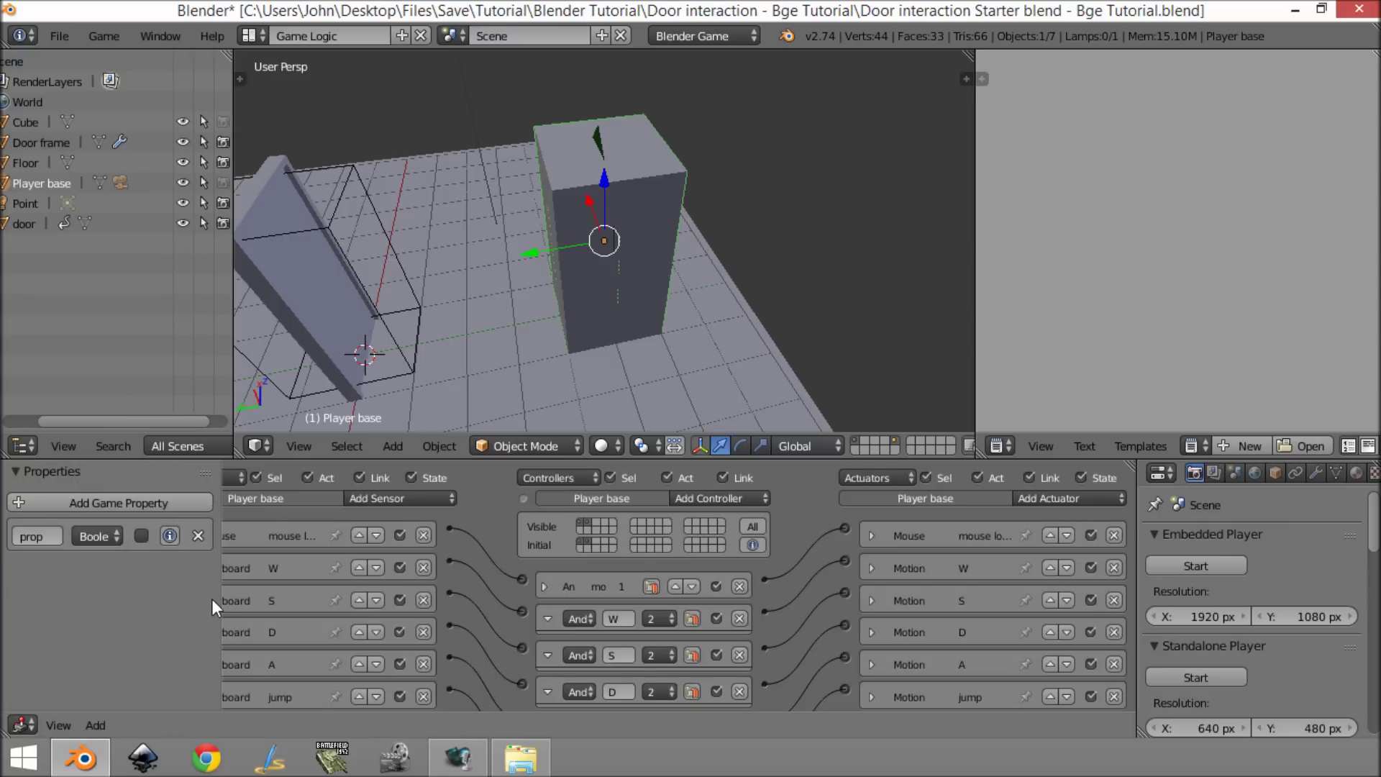
Widen the logic properties region and name the Player base's Boolean property "player".
{"action": "left_click_drag", "start_coordinate": [219, 607], "coordinate": [299, 610]}
{"action": "left_click", "coordinate": [60, 540]}
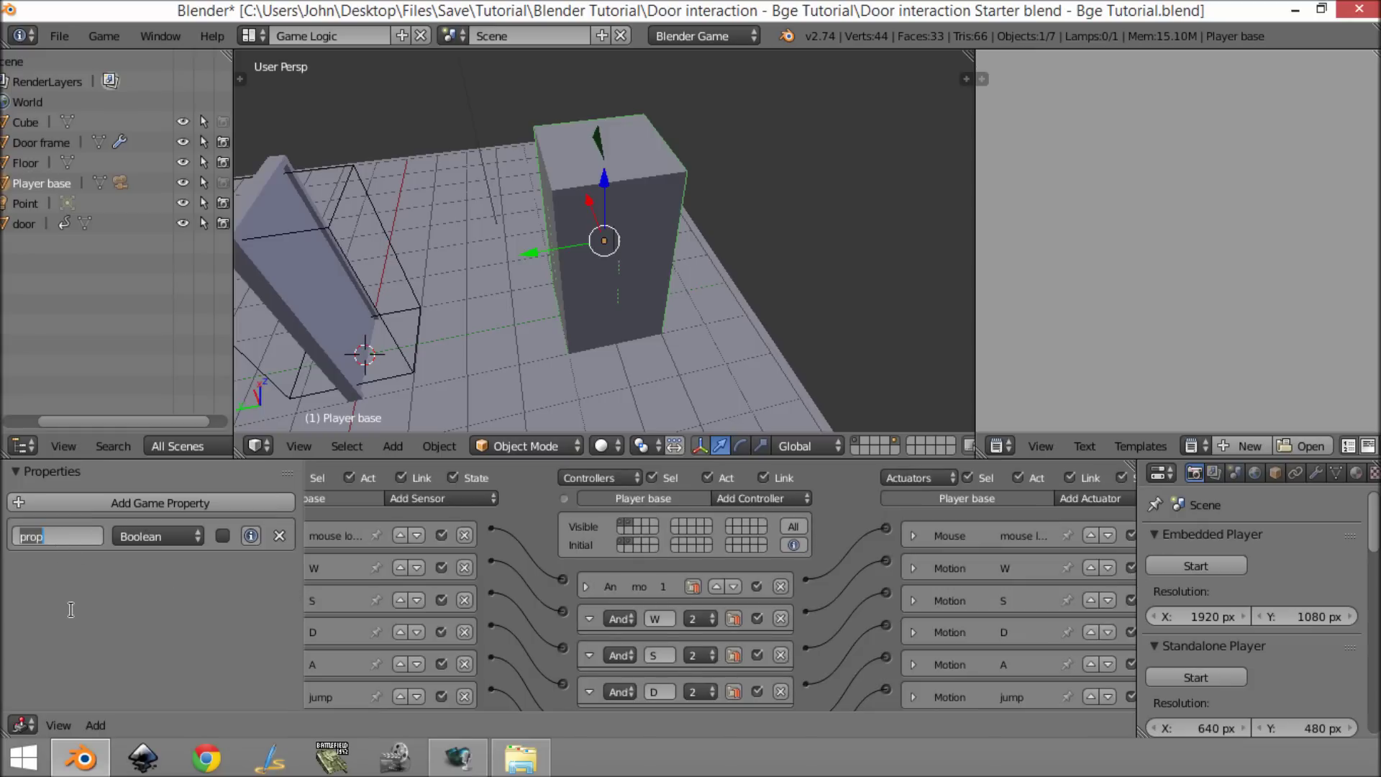
{"action": "left_click", "coordinate": [68, 540]}
{"action": "key", "text": "BackSpace"}
{"action": "type", "text": "player"}
{"action": "key", "text": "Return"}
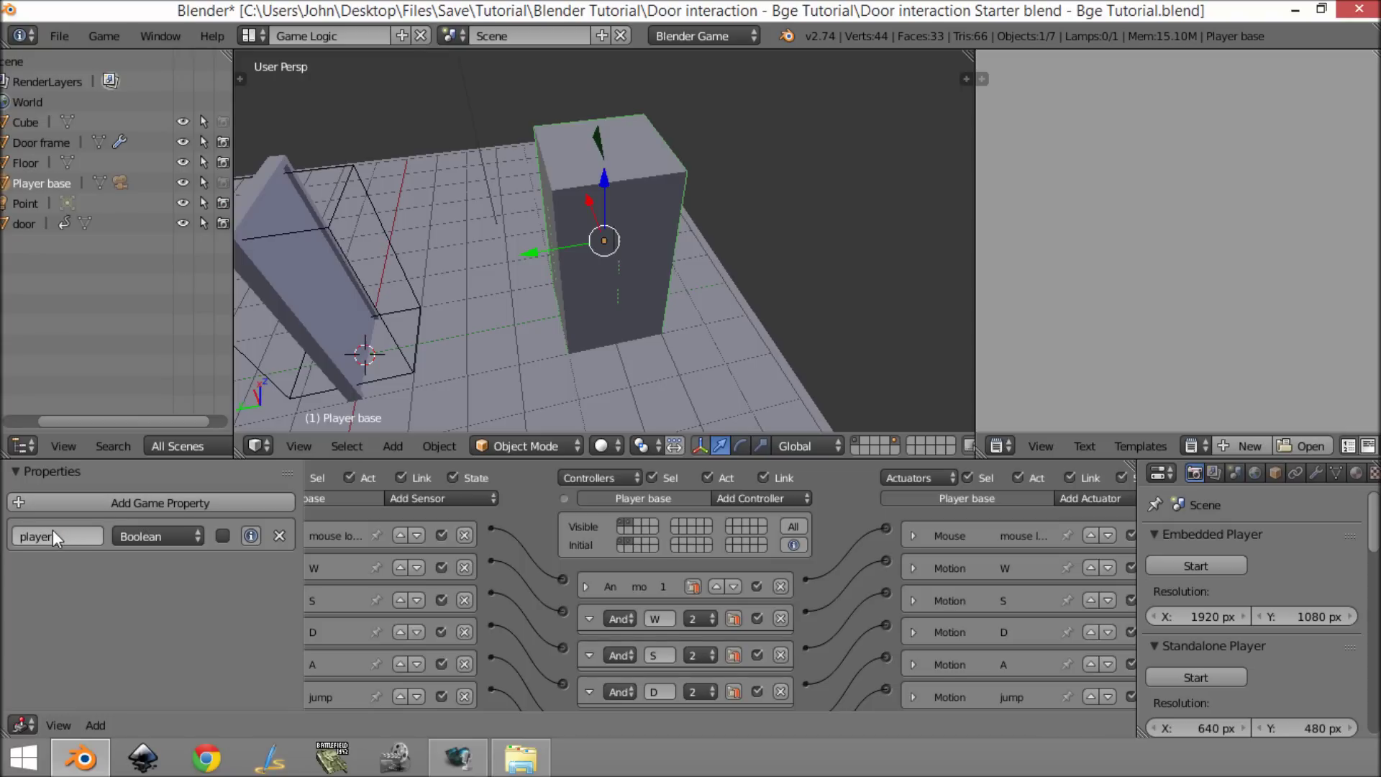
{"action": "left_click", "coordinate": [43, 536]}
{"action": "type", "text": "p"}
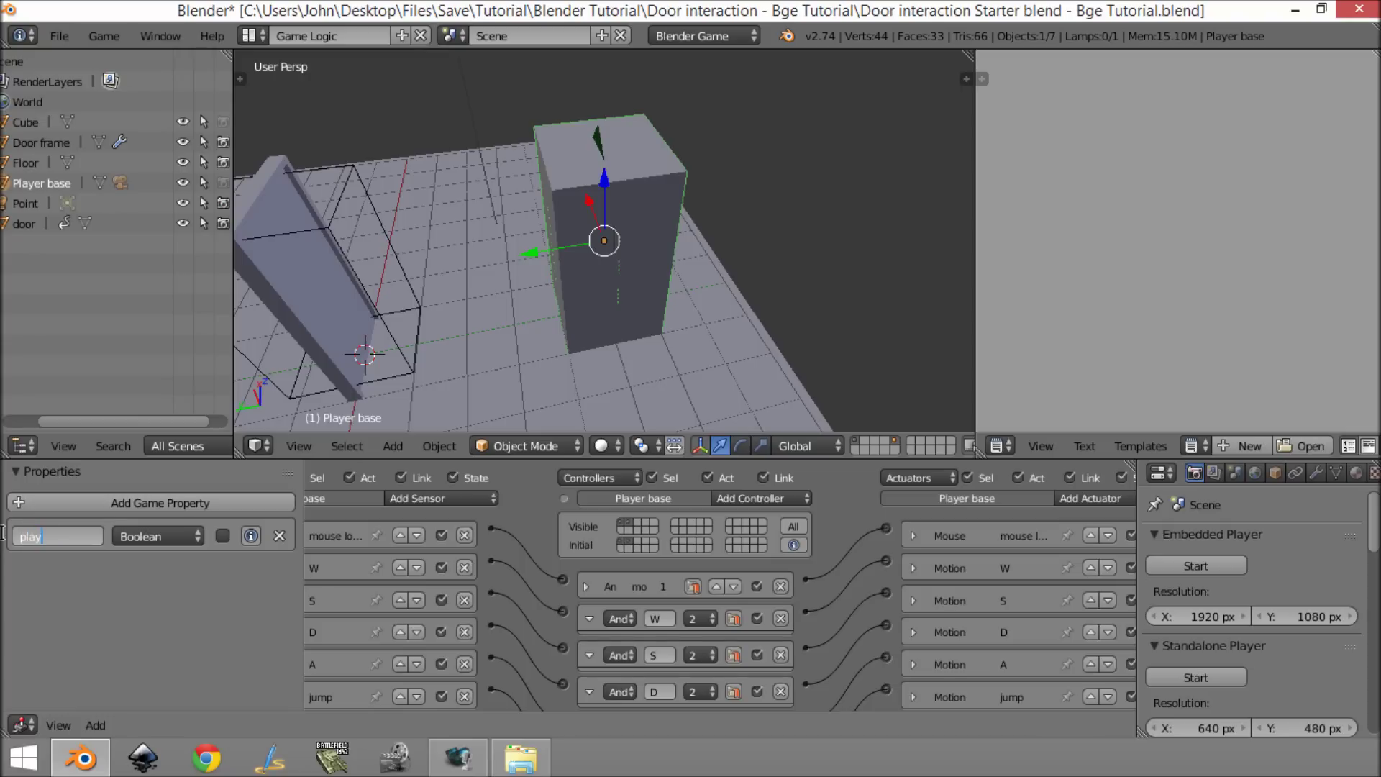
{"action": "key", "text": "Return"}
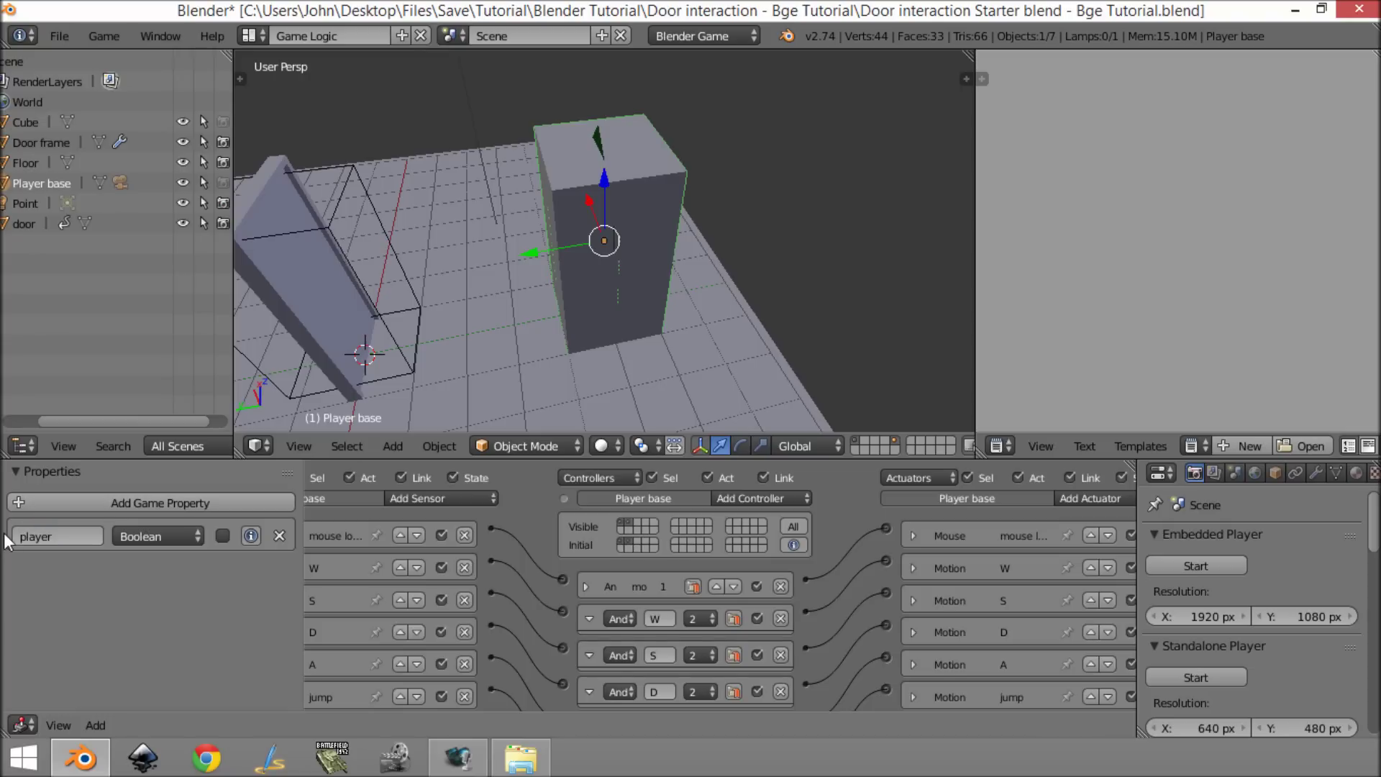
{"action": "left_click", "coordinate": [56, 543]}
Select the wireframe trigger cube around the door.
{"action": "middle_click_drag", "start_coordinate": [495, 283], "coordinate": [270, 273]}
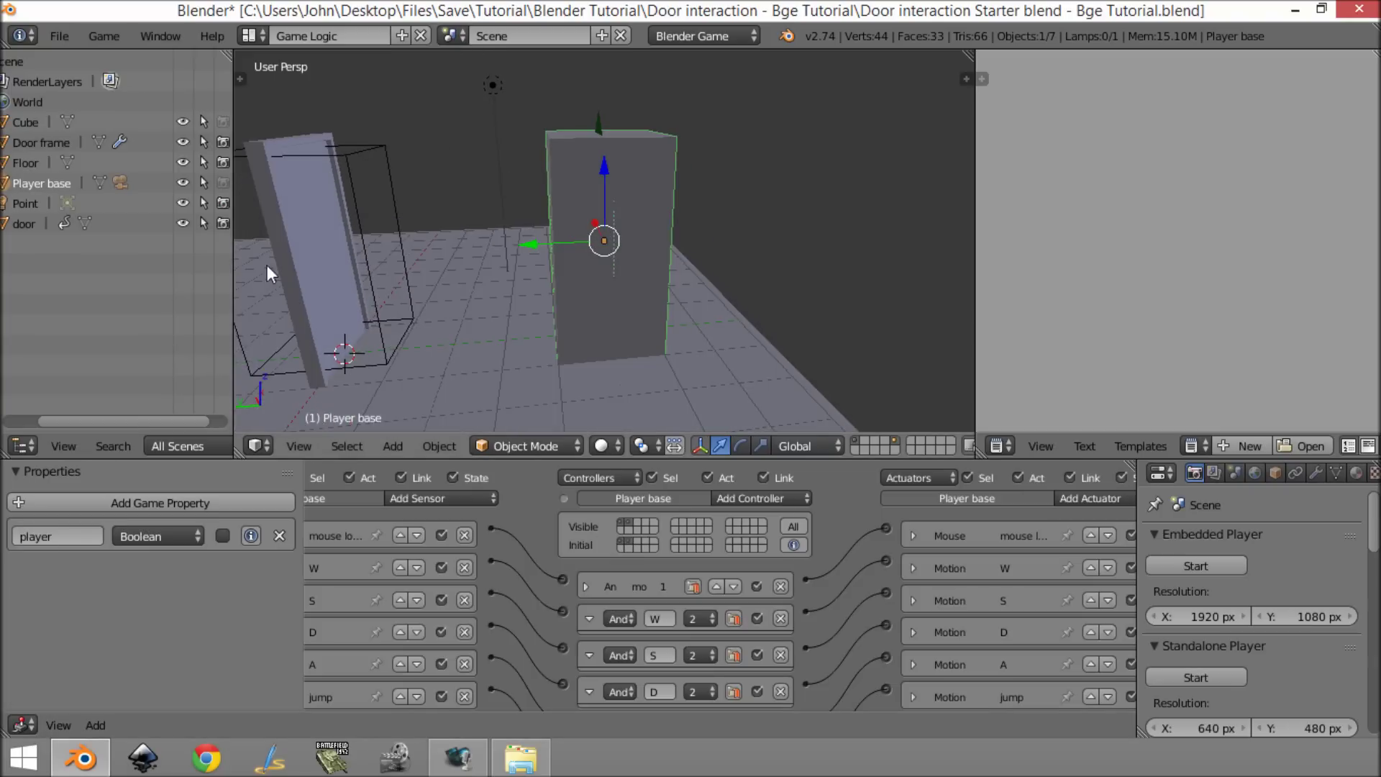
{"action": "right_click", "coordinate": [382, 159]}
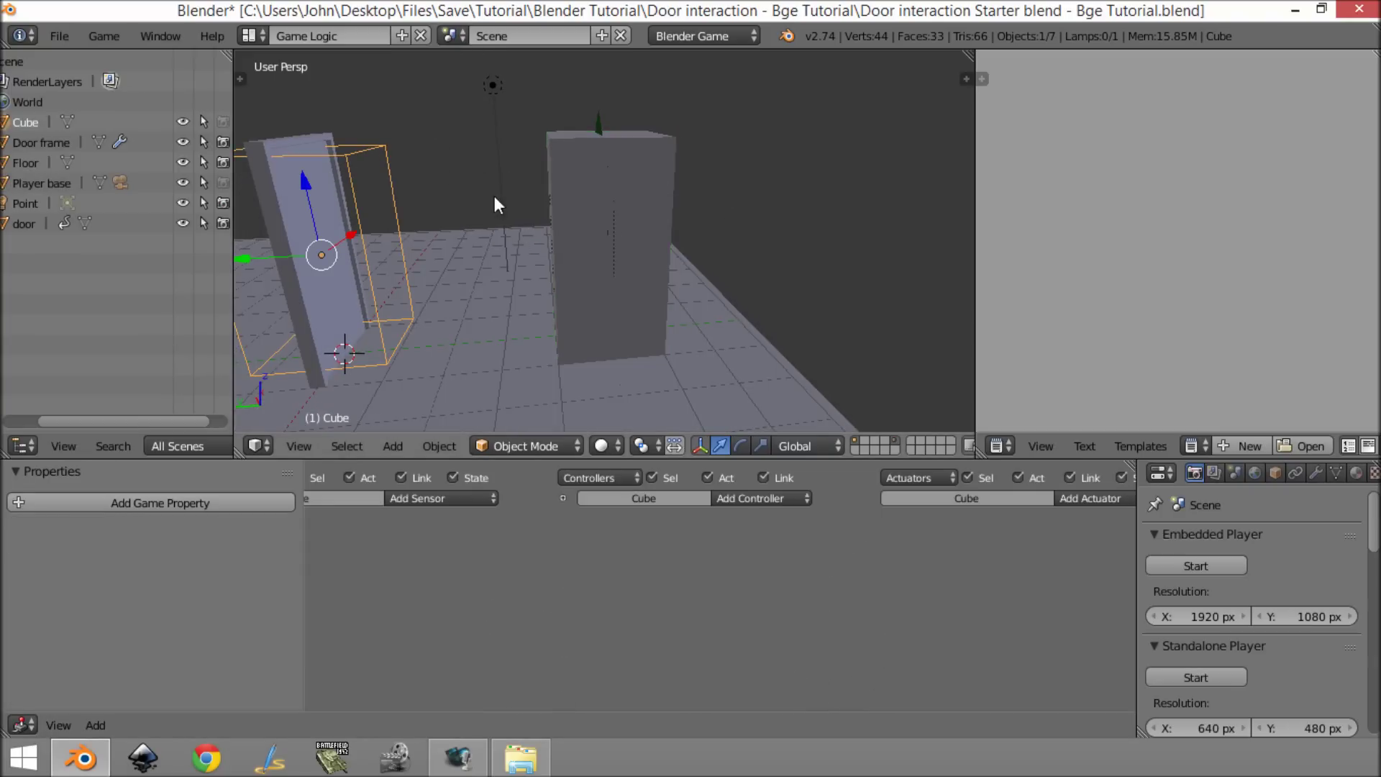
{"action": "left_click", "coordinate": [162, 502]}
{"action": "left_click", "coordinate": [131, 531]}
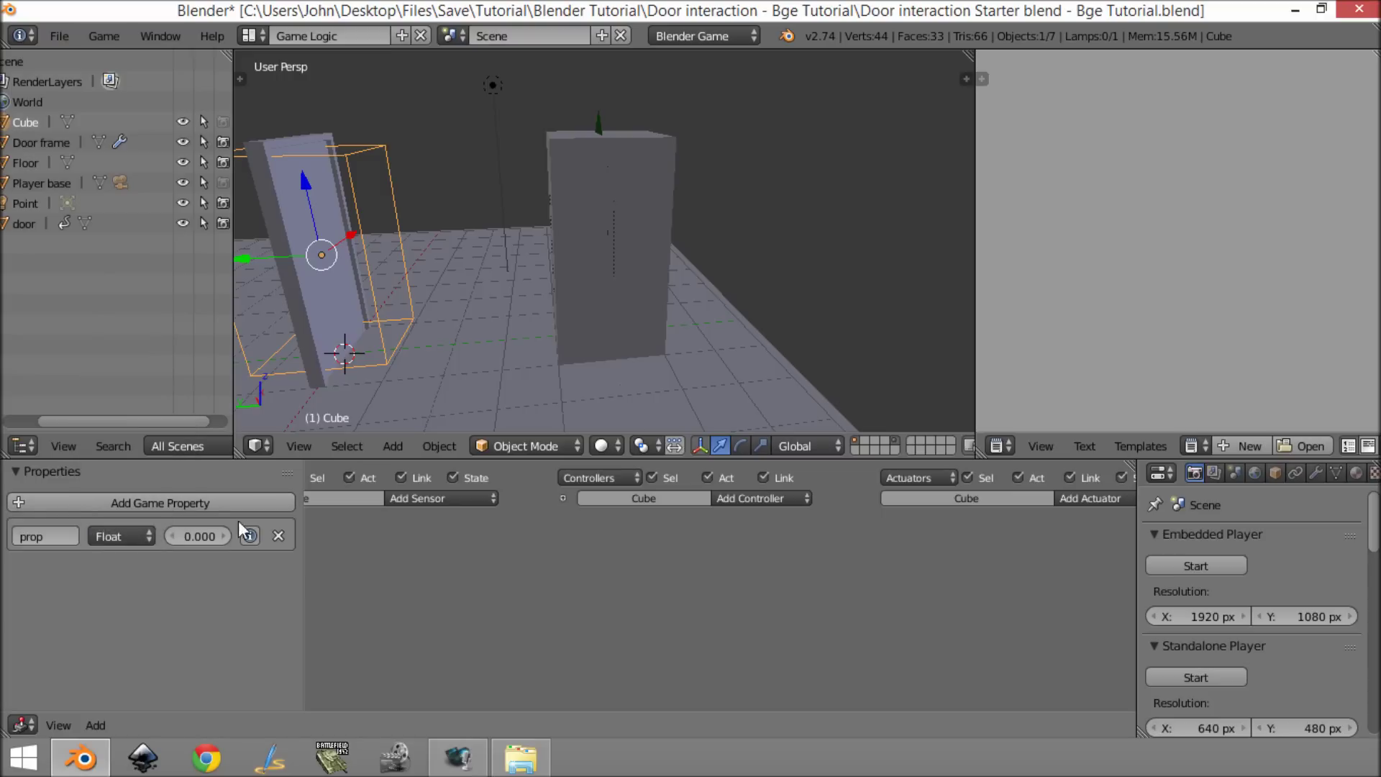
{"action": "left_click", "coordinate": [278, 537]}
Hide the logic properties region and add a Collision sensor to the trigger cube with its property set to "player", collapsing the sensor.
{"action": "left_click_drag", "start_coordinate": [302, 558], "coordinate": [210, 543]}
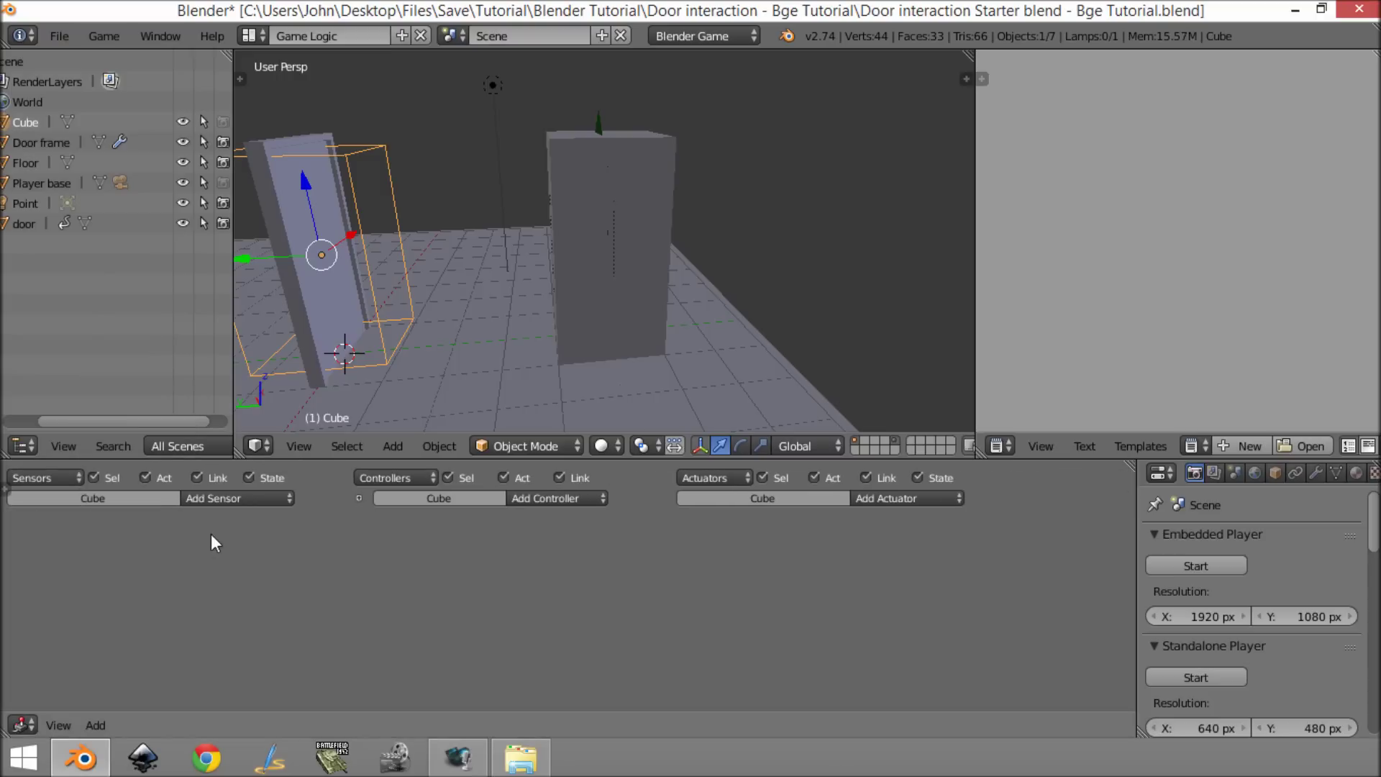
{"action": "left_click", "coordinate": [254, 506]}
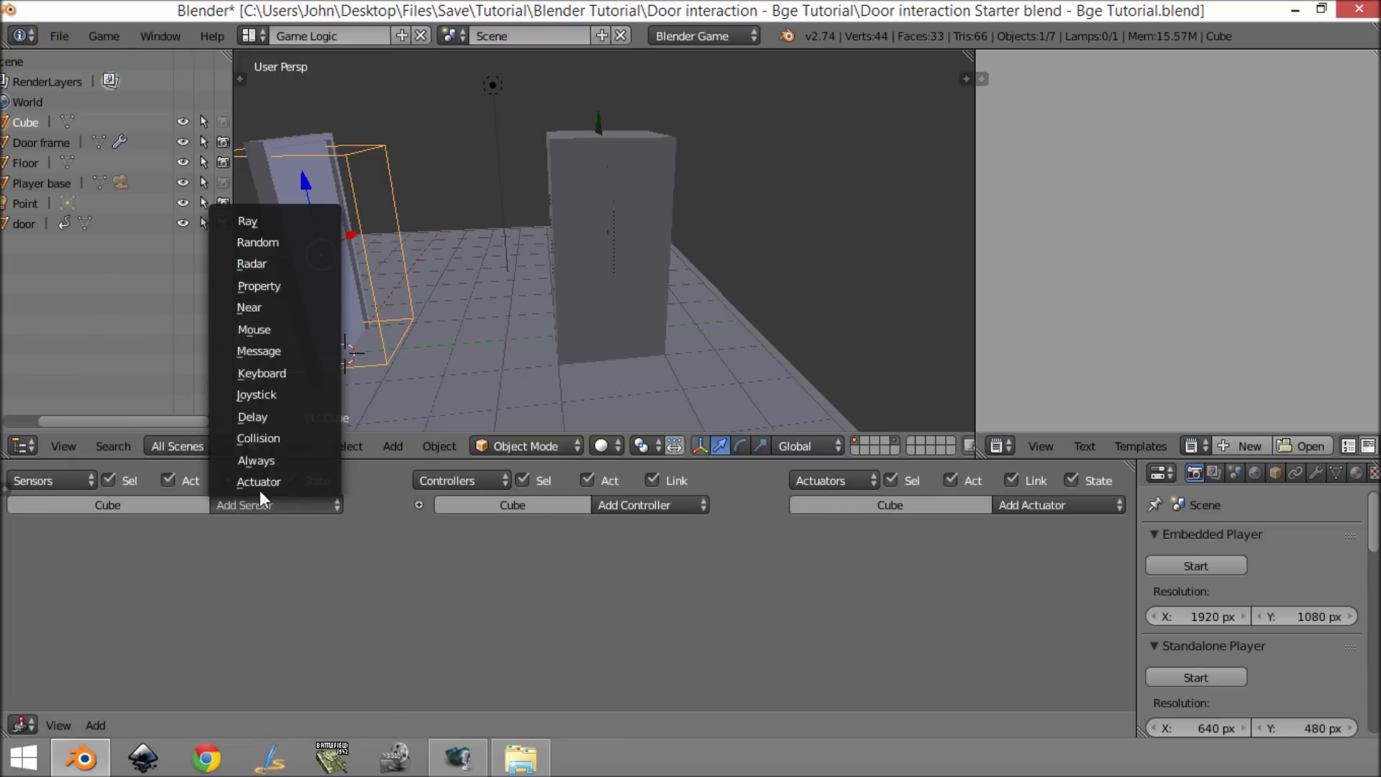
{"action": "left_click", "coordinate": [291, 437]}
{"action": "left_click", "coordinate": [230, 613]}
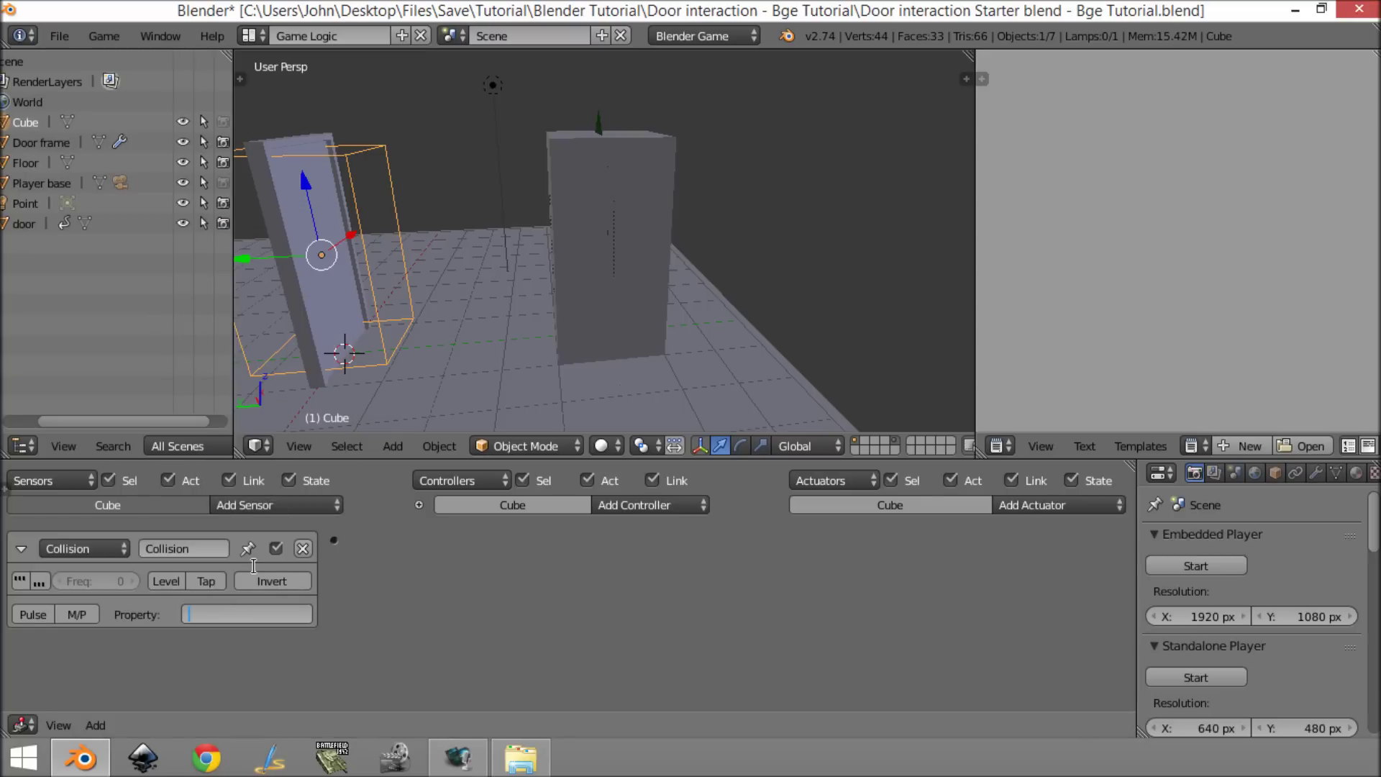
{"action": "type", "text": "player"}
{"action": "key", "text": "Return"}
{"action": "left_click", "coordinate": [26, 548]}
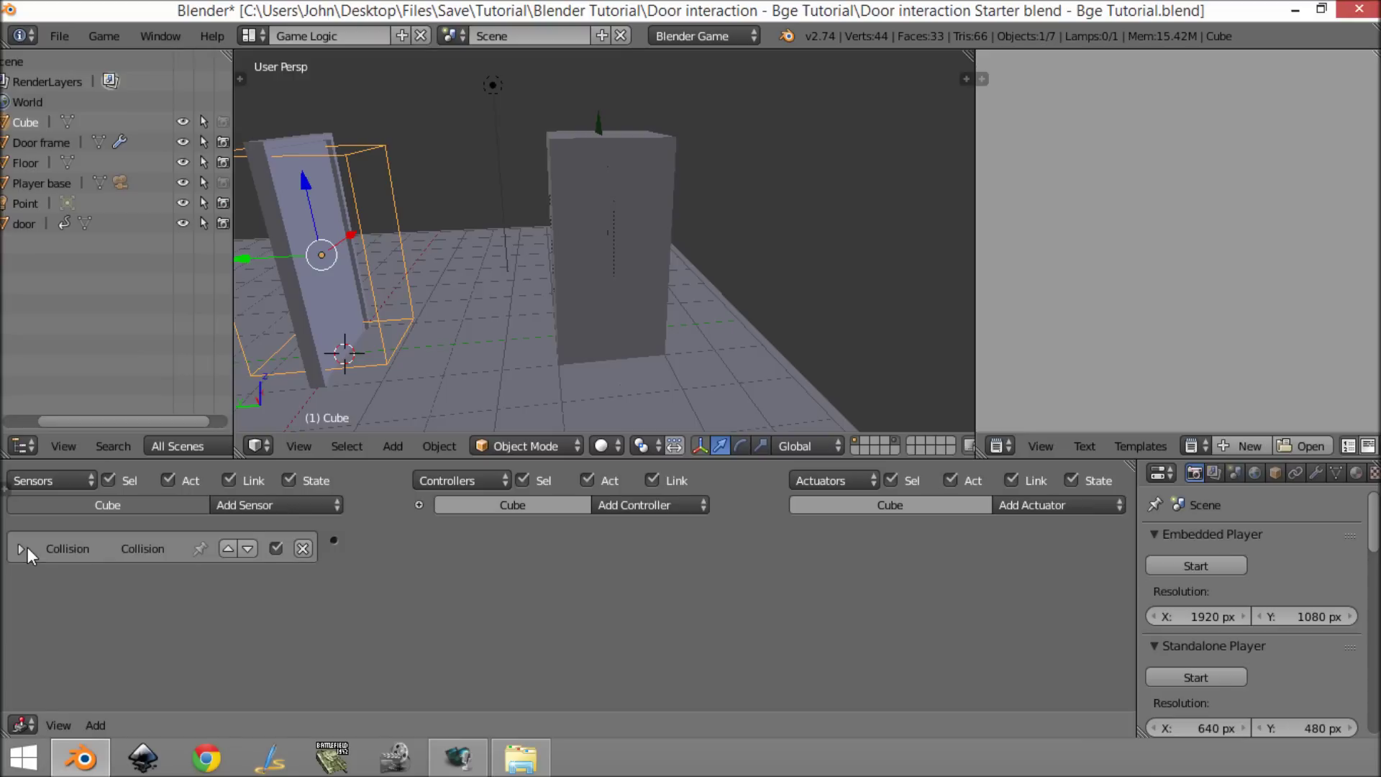
Inspect the door and its logic bricks up close, and return the selection to the trigger cube.
{"action": "scroll", "coordinate": [511, 533], "scroll_direction": "down", "scroll_amount": 2}
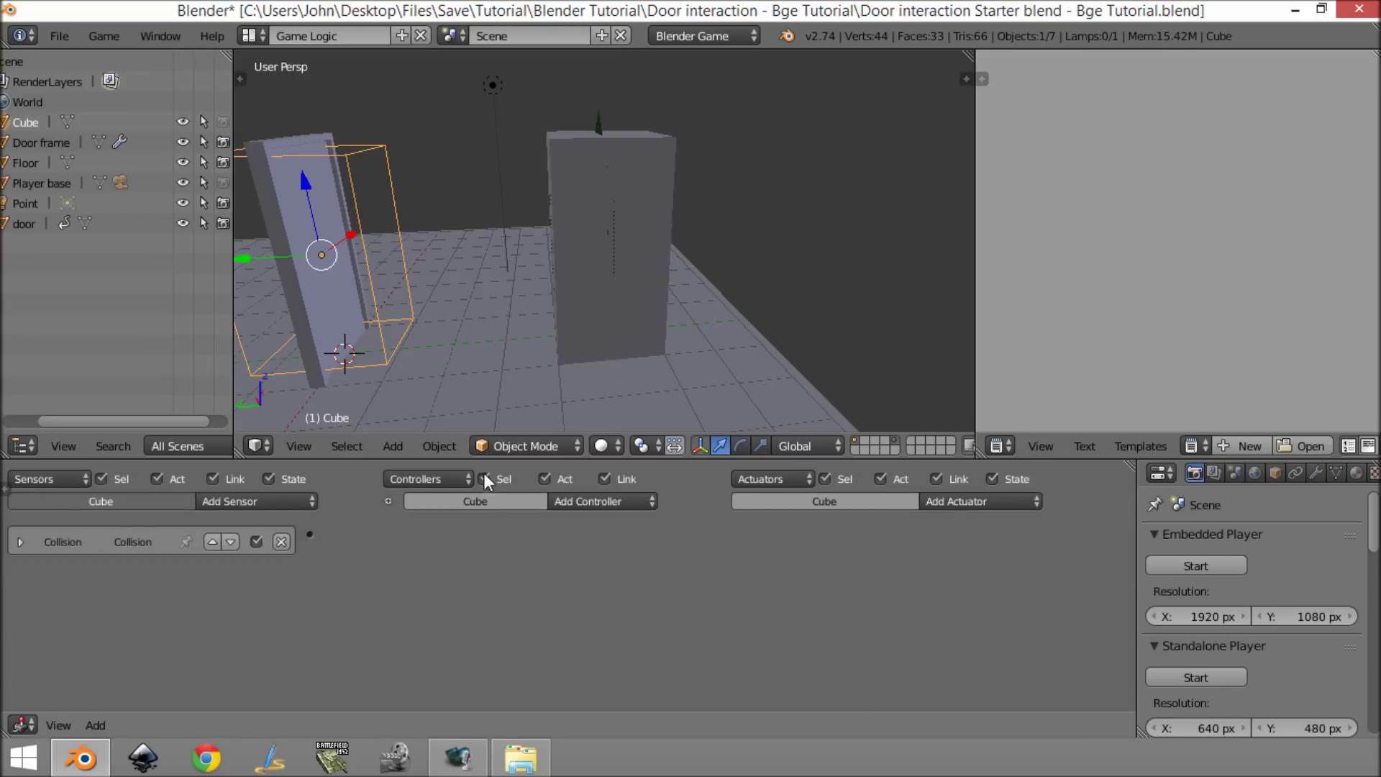
{"action": "scroll", "coordinate": [347, 353], "scroll_direction": "up", "scroll_amount": 2}
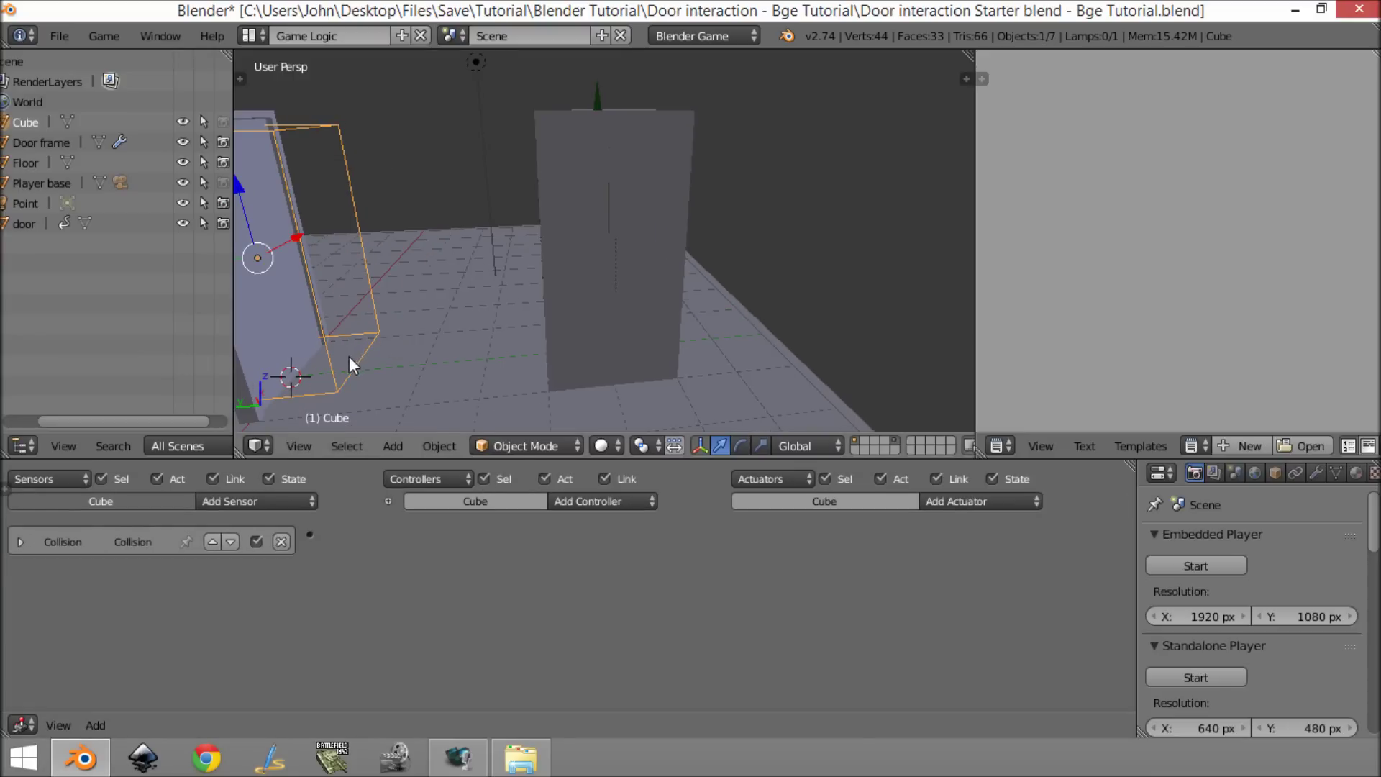
{"action": "middle_click_drag", "start_coordinate": [348, 356], "coordinate": [311, 346]}
{"action": "middle_click_drag", "start_coordinate": [421, 299], "coordinate": [645, 319], "text": "shift"}
{"action": "scroll", "coordinate": [509, 312], "scroll_direction": "up", "scroll_amount": 4}
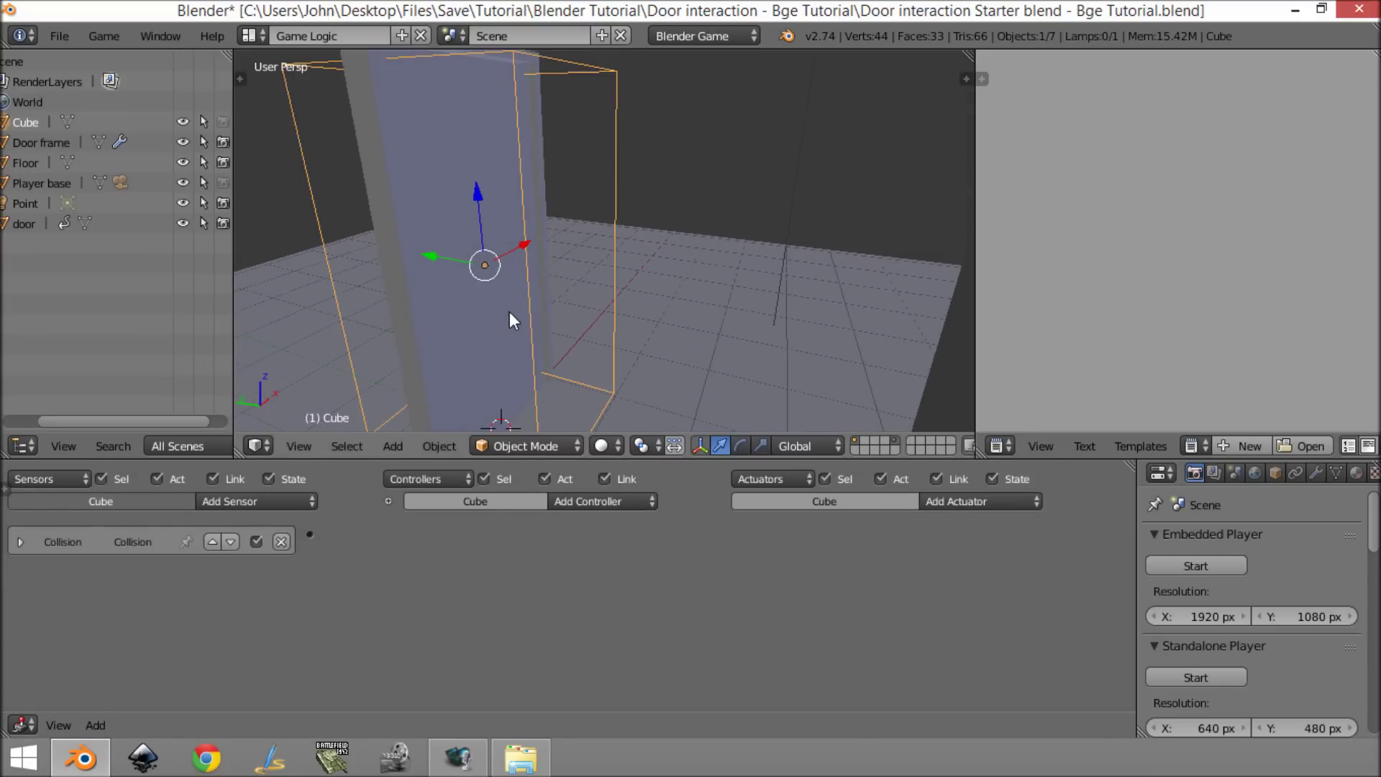
{"action": "right_click", "coordinate": [470, 214]}
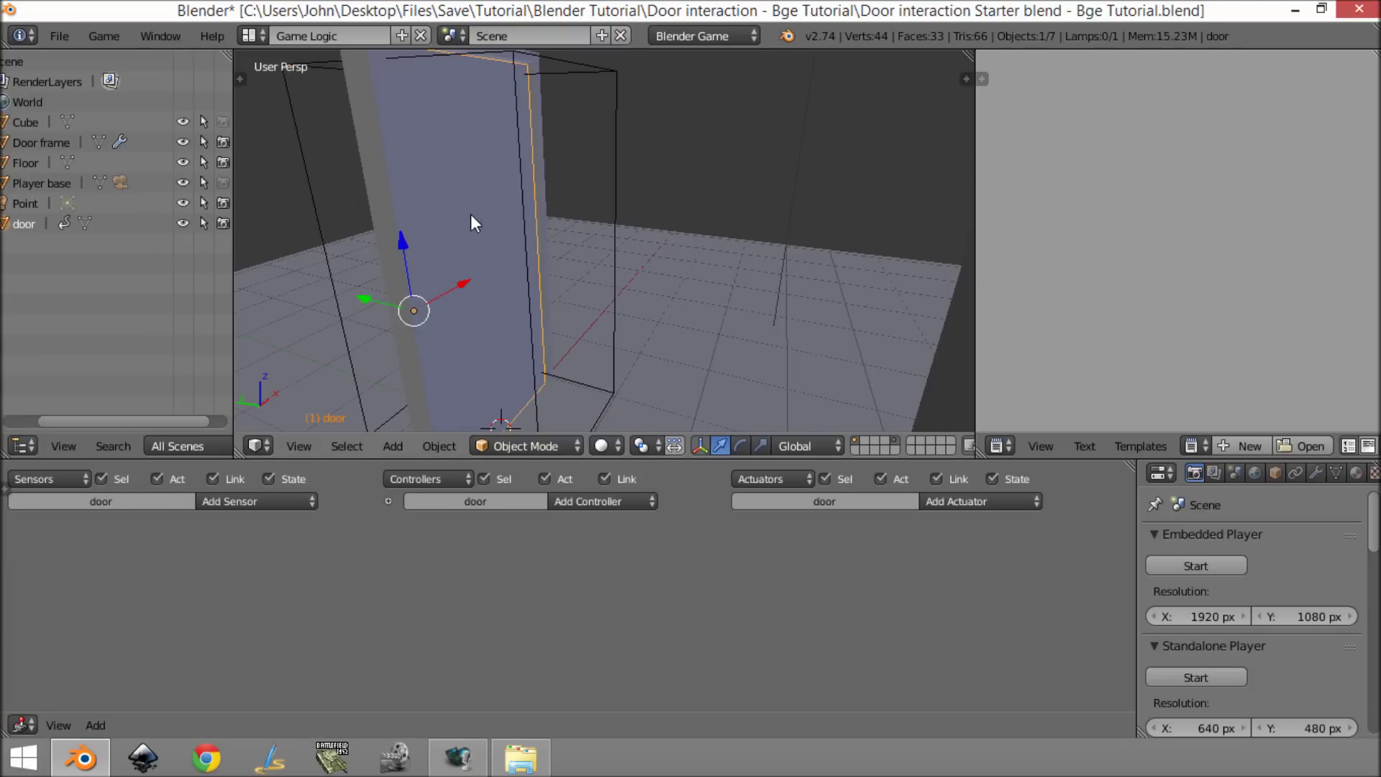
{"action": "right_click", "coordinate": [604, 127]}
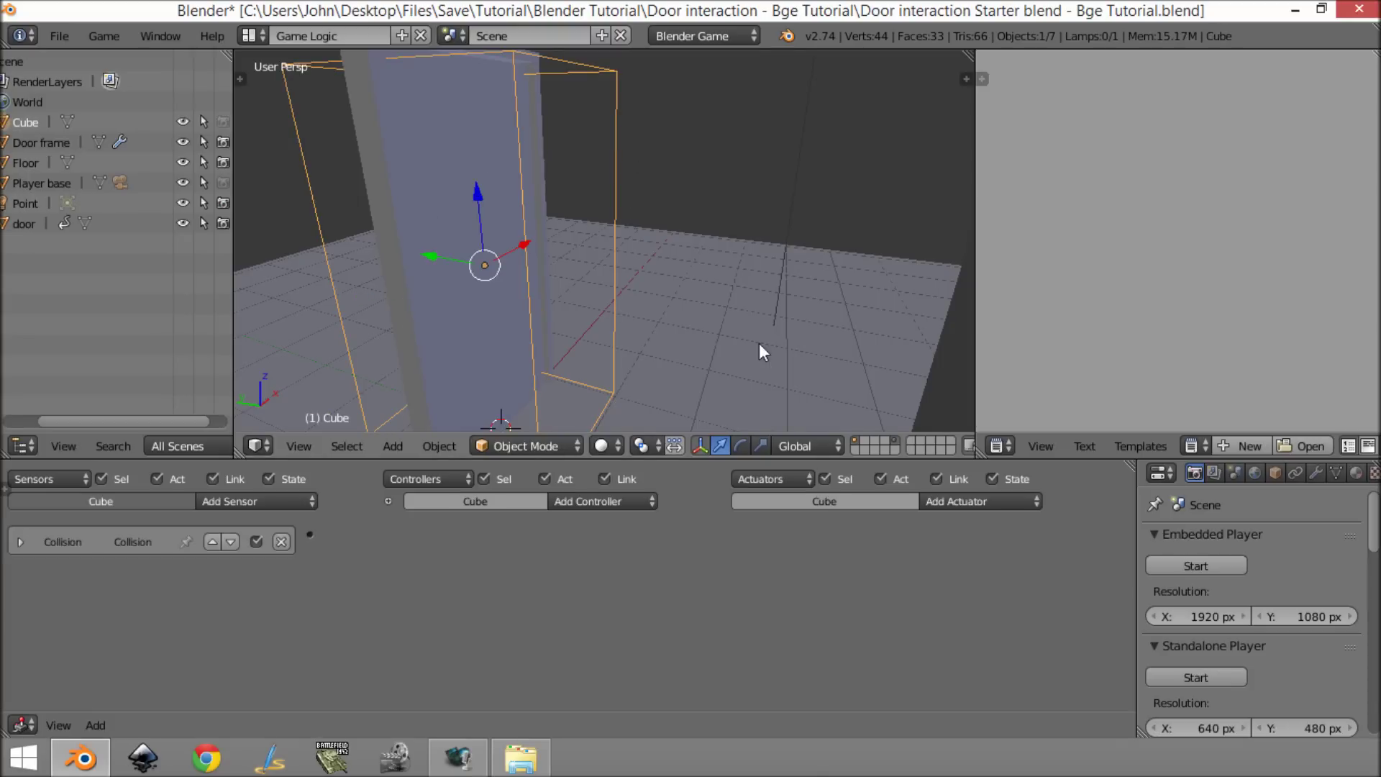
Leave the cube's actuator choice unset and switch the viewport to wireframe shading to see through the door.
{"action": "left_click", "coordinate": [977, 503]}
{"action": "scroll", "coordinate": [526, 321], "scroll_direction": "down", "scroll_amount": 3}
{"action": "key", "text": "x"}
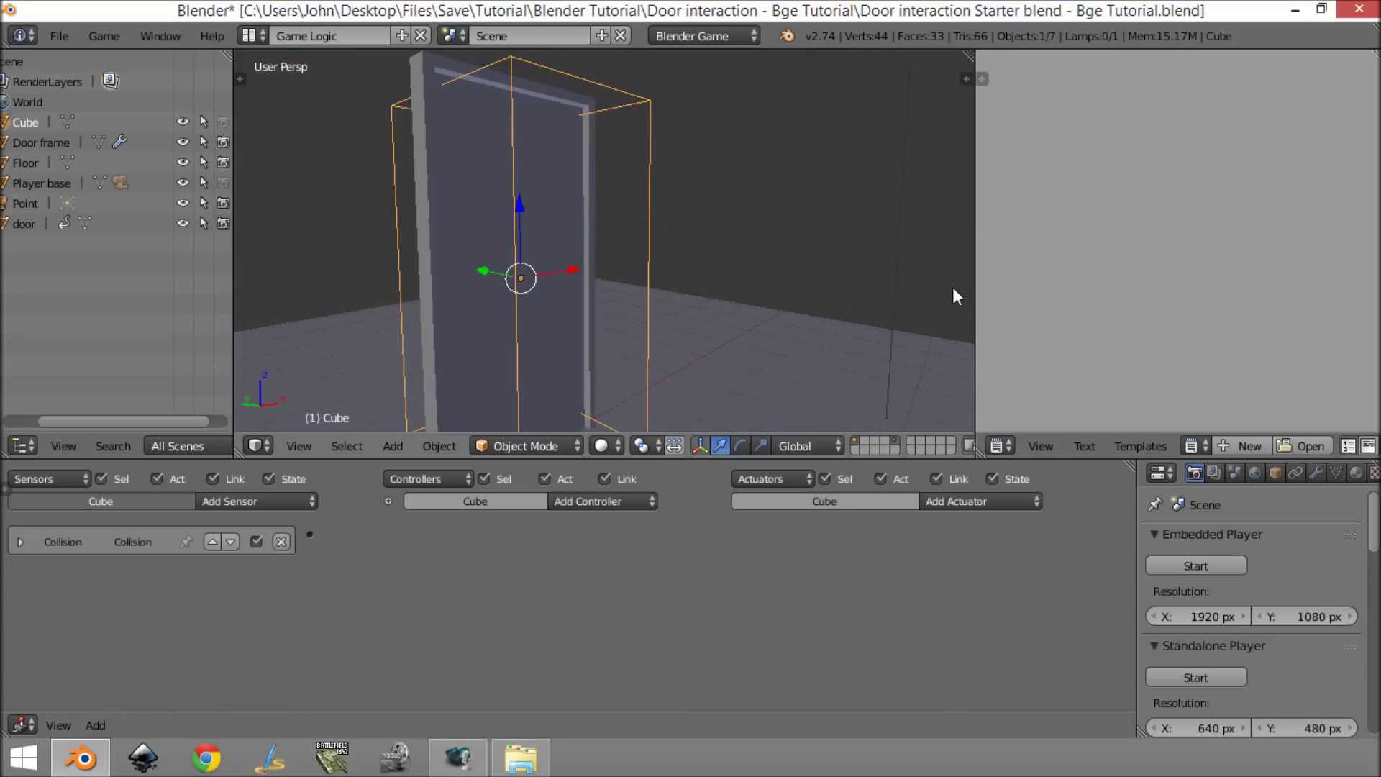
{"action": "key", "text": "z"}
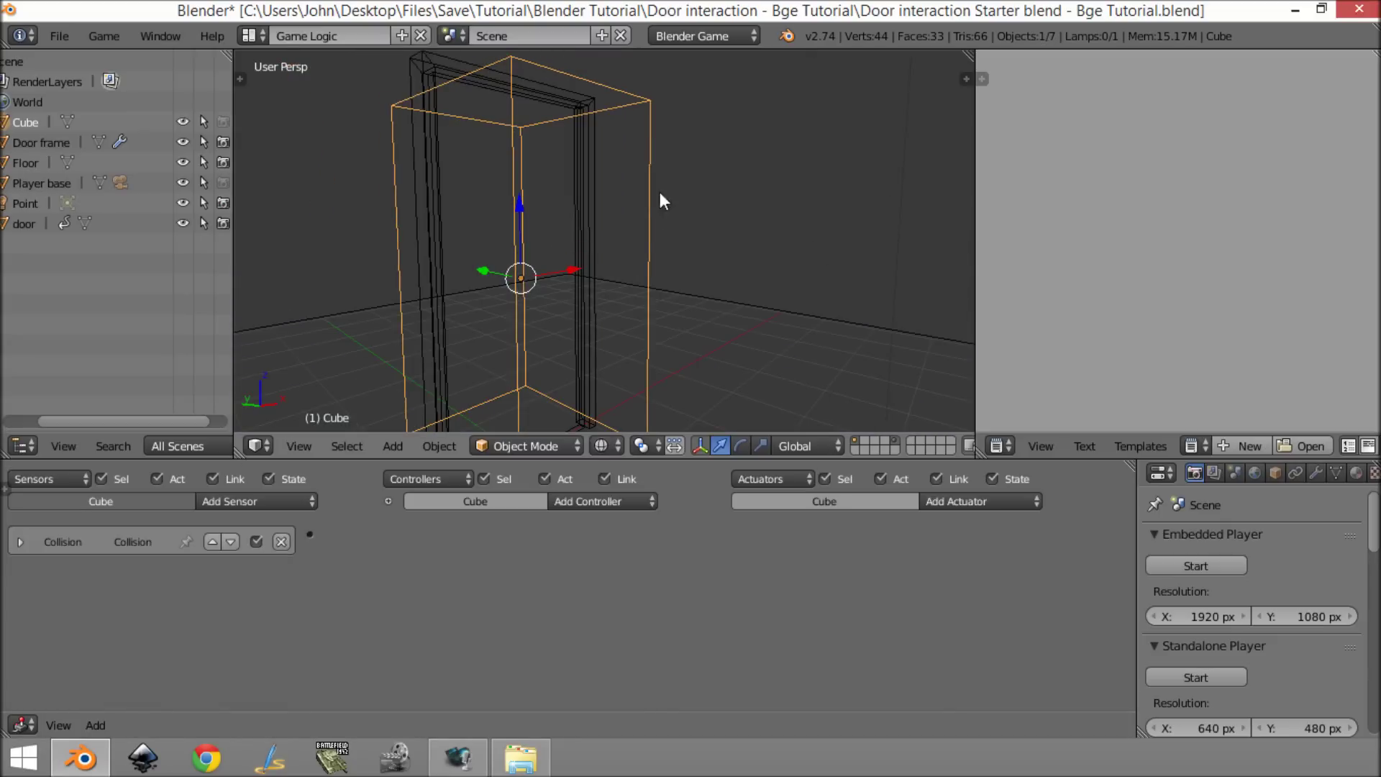
Add the door to the selection alongside the trigger cube and give the door an Action actuator using the "Door open" action.
{"action": "right_click", "coordinate": [578, 325], "text": "shift"}
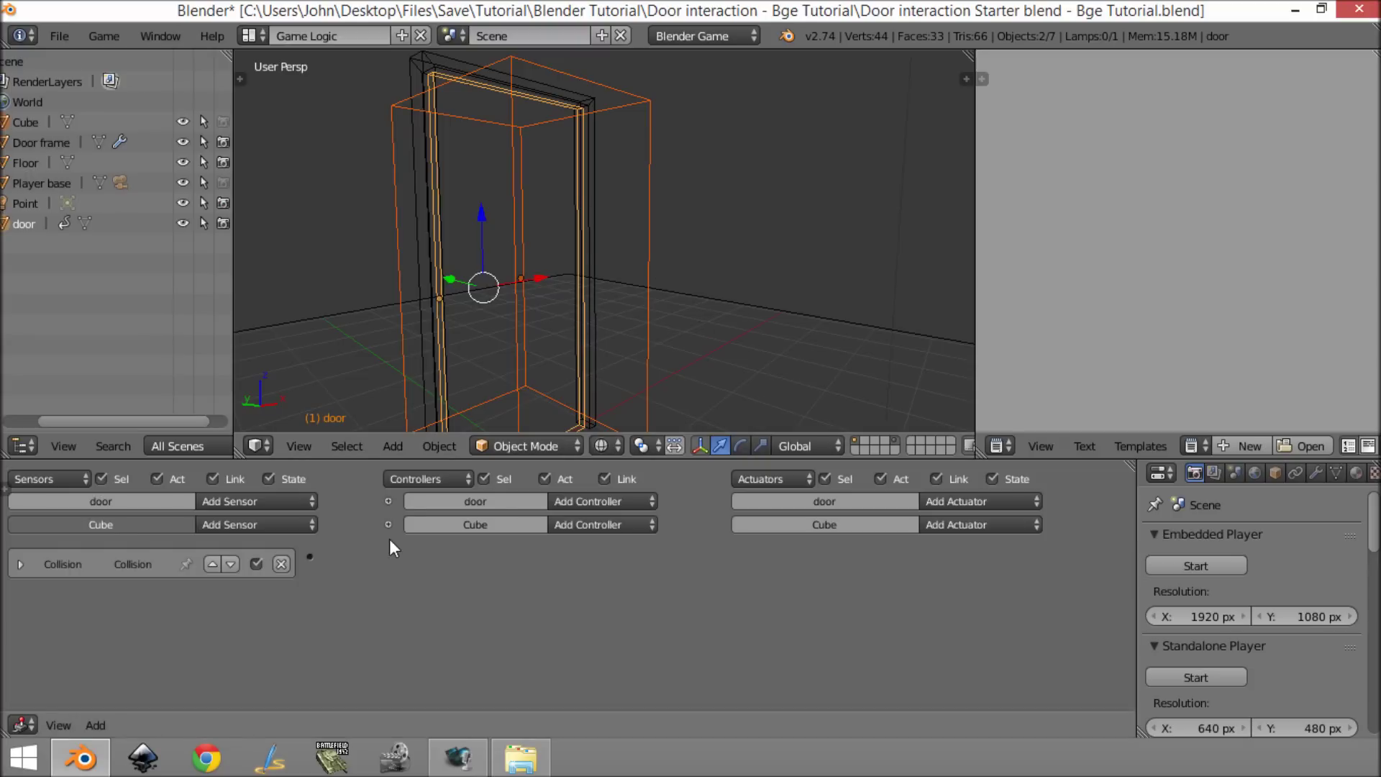
{"action": "scroll", "coordinate": [390, 538], "scroll_direction": "up", "scroll_amount": 1}
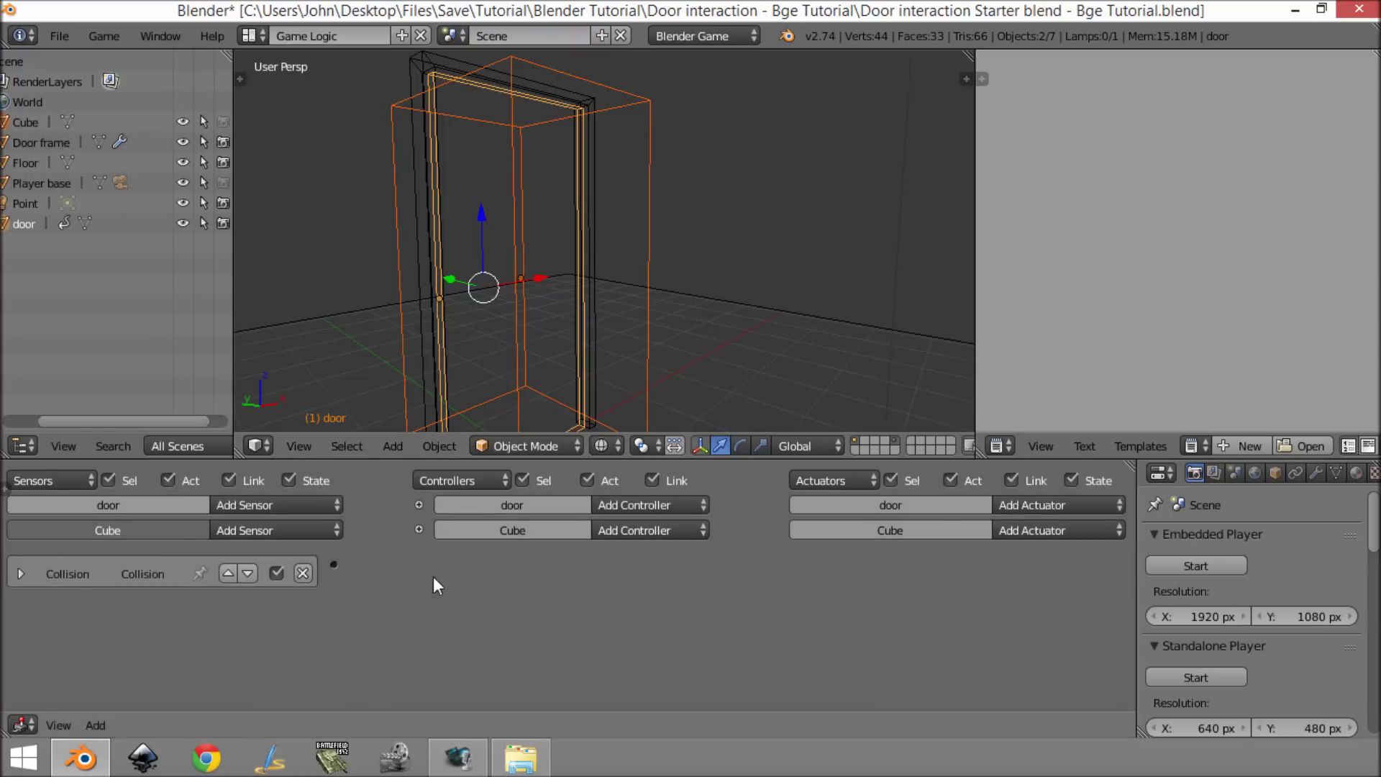
{"action": "left_click", "coordinate": [1077, 507]}
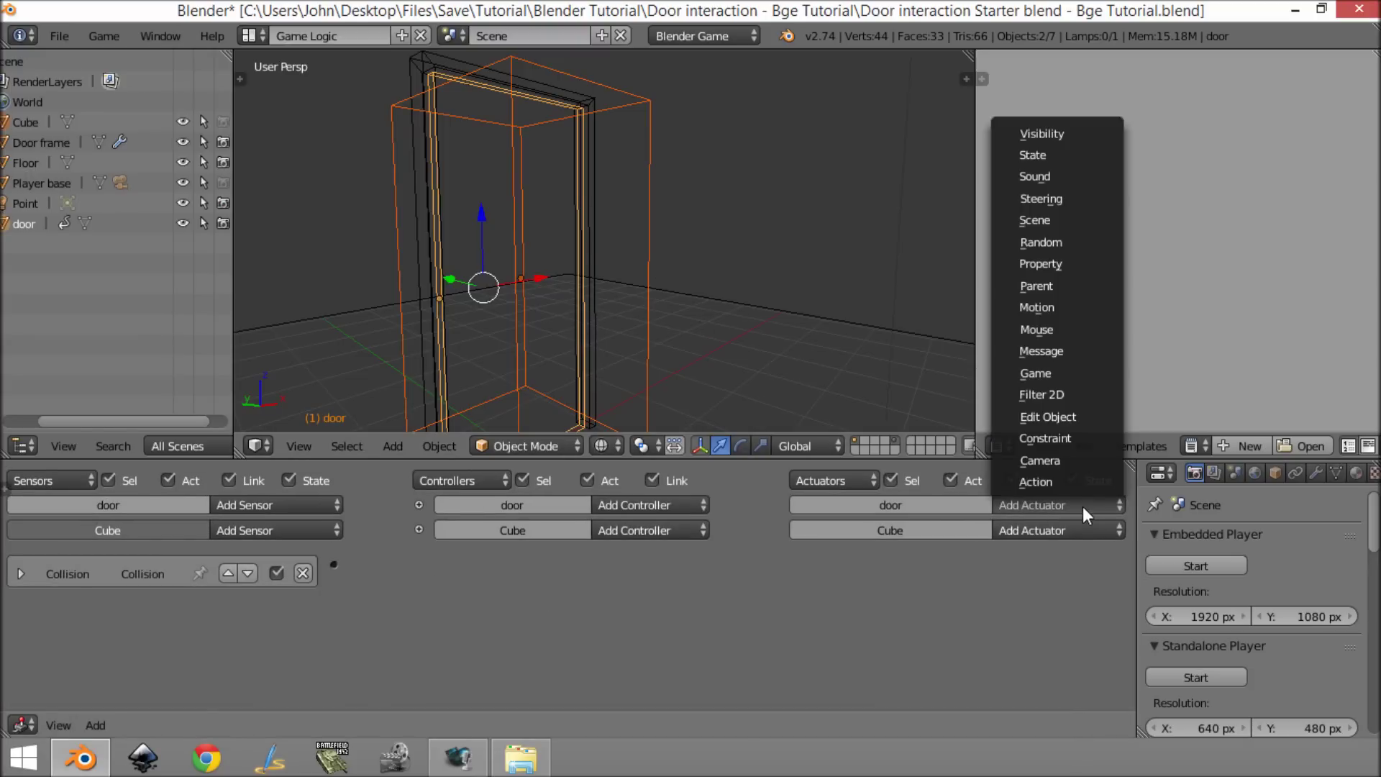
{"action": "left_click", "coordinate": [1090, 485]}
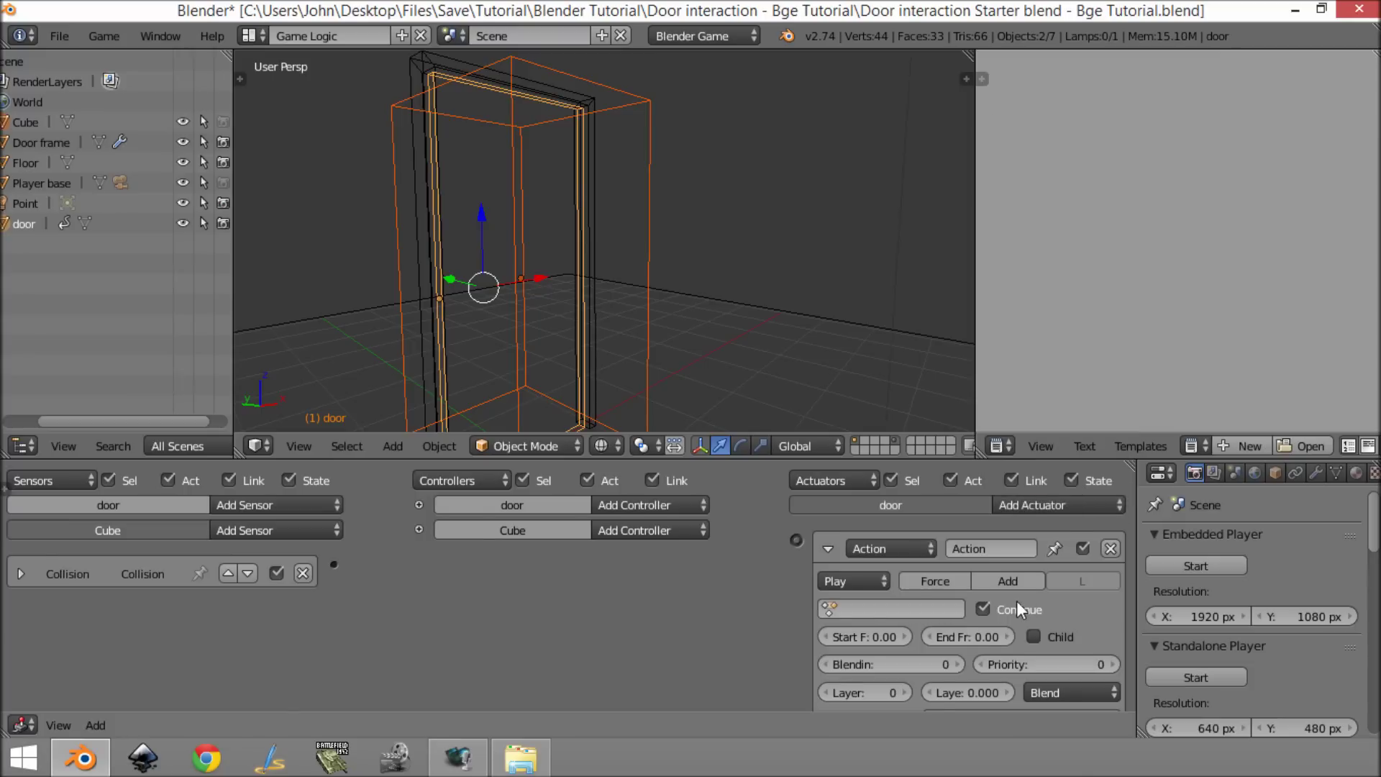
{"action": "scroll", "coordinate": [1016, 601], "scroll_direction": "down", "scroll_amount": 2}
{"action": "left_click", "coordinate": [935, 574]}
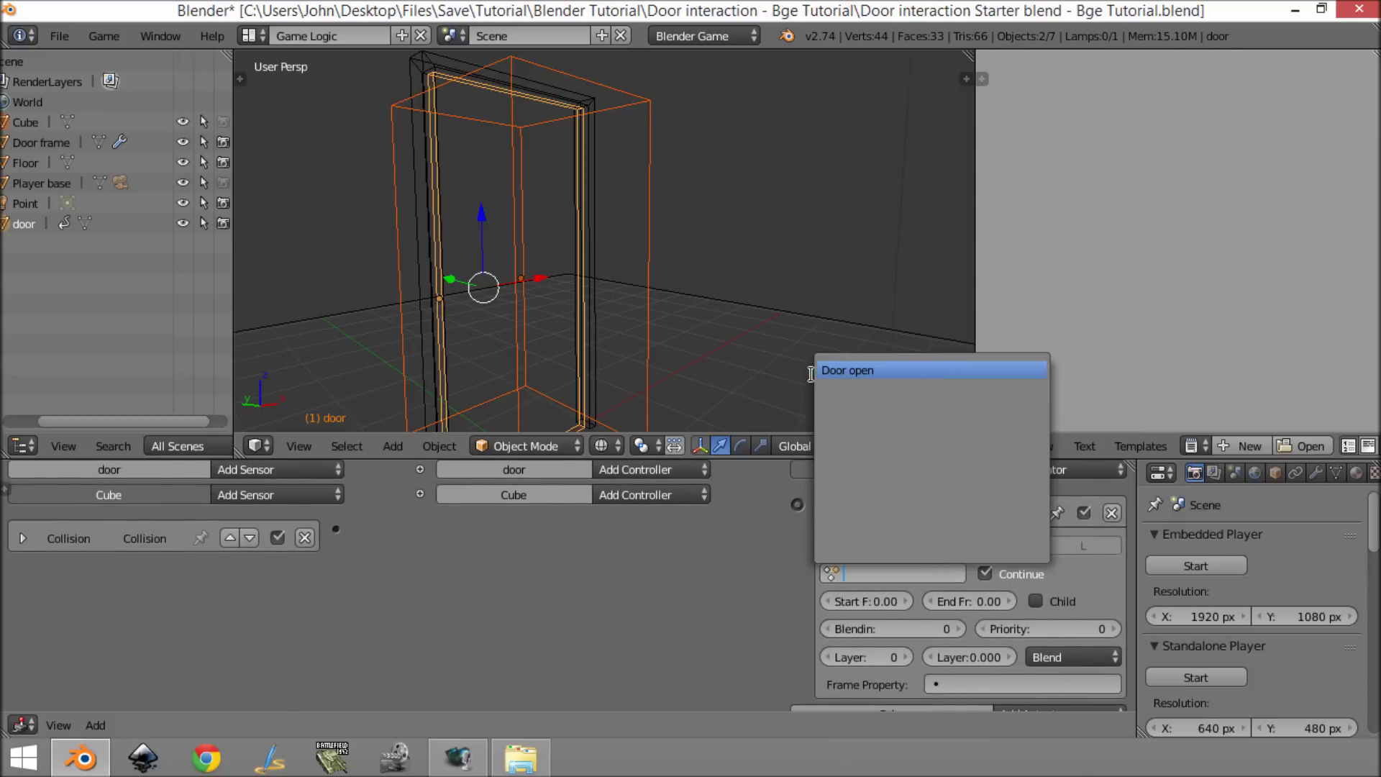
{"action": "left_click", "coordinate": [960, 370]}
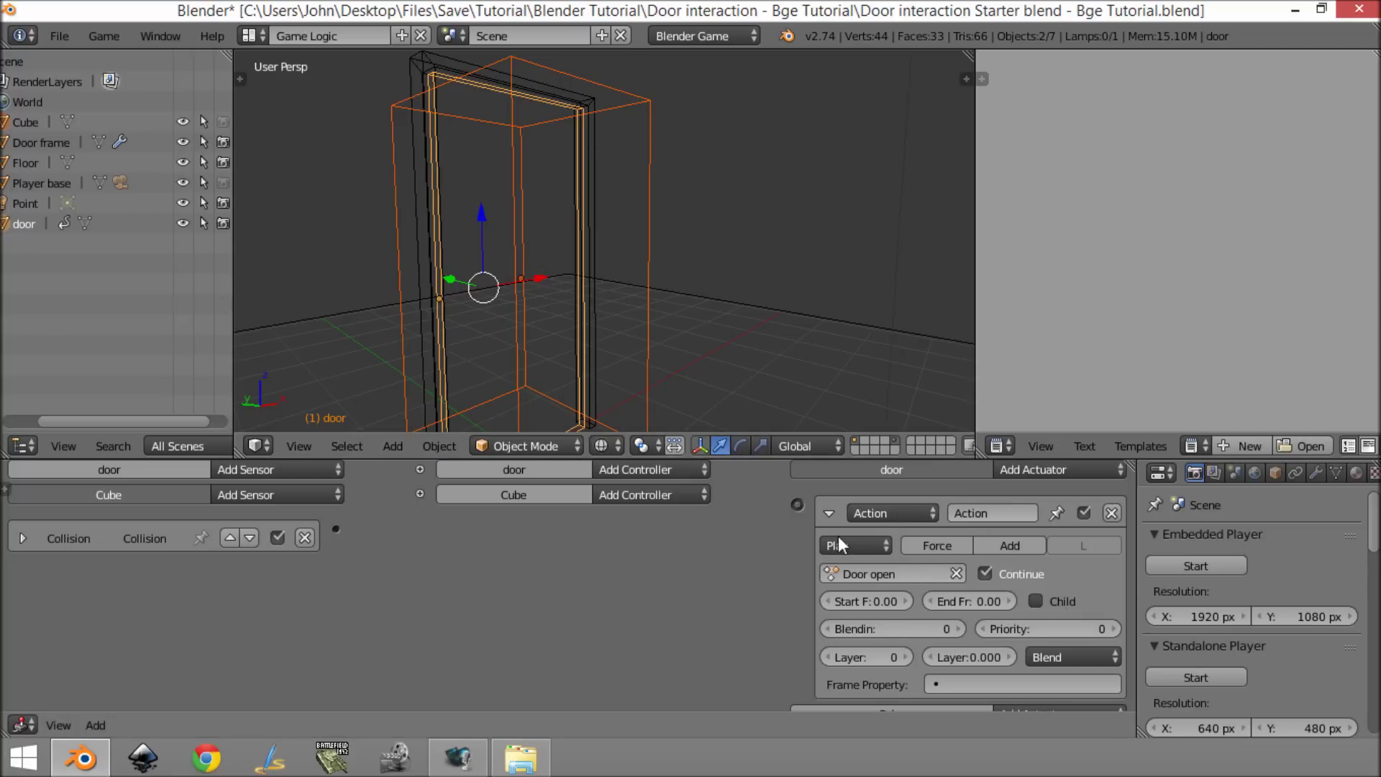
Set the door's Action actuator to end at frame 40 and play in Ping Pong mode.
{"action": "left_click", "coordinate": [974, 603]}
{"action": "type", "text": "40"}
{"action": "key", "text": "Return"}
{"action": "left_click", "coordinate": [844, 546]}
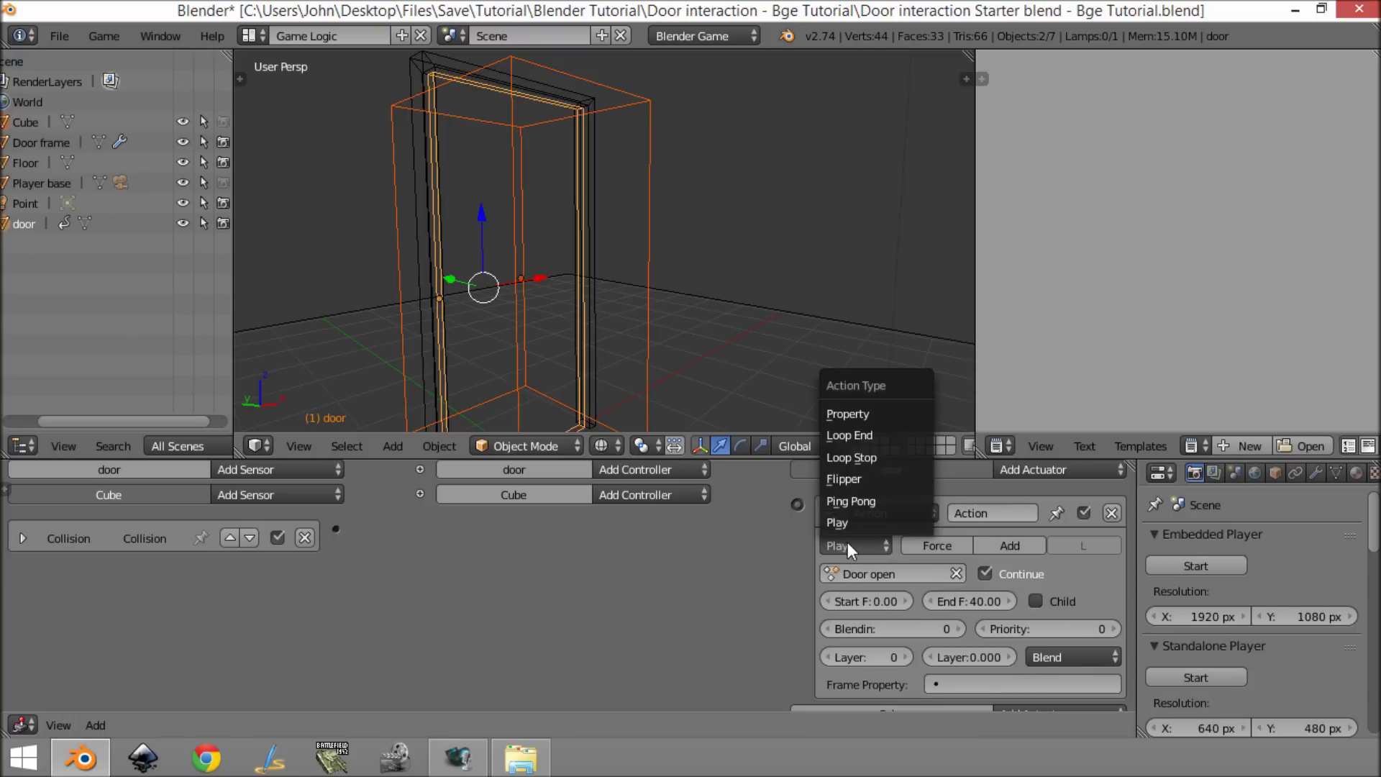
{"action": "left_click", "coordinate": [853, 502]}
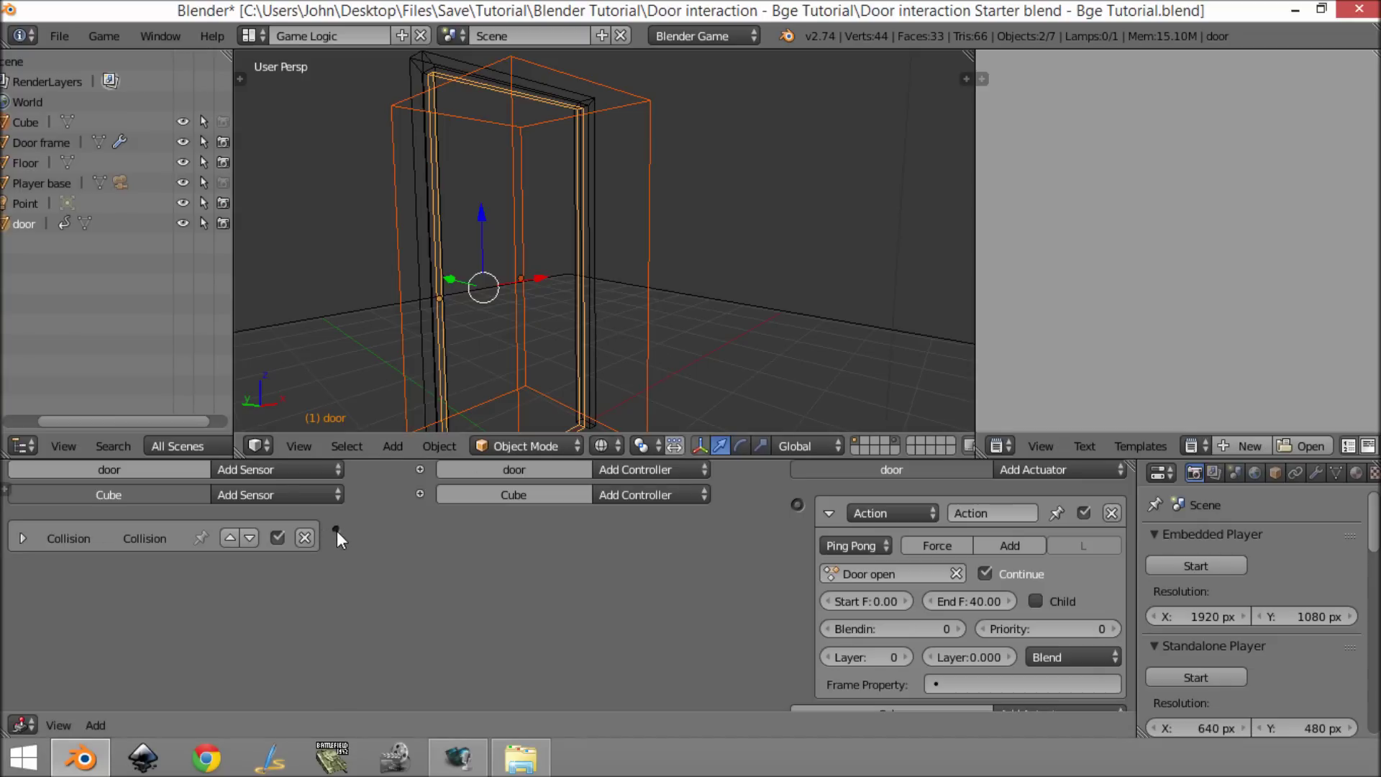
Add an And controller to the door and link the cube's Collision sensor through it to the Action actuator.
{"action": "left_click_drag", "start_coordinate": [335, 530], "coordinate": [797, 502]}
{"action": "left_click", "coordinate": [658, 469]}
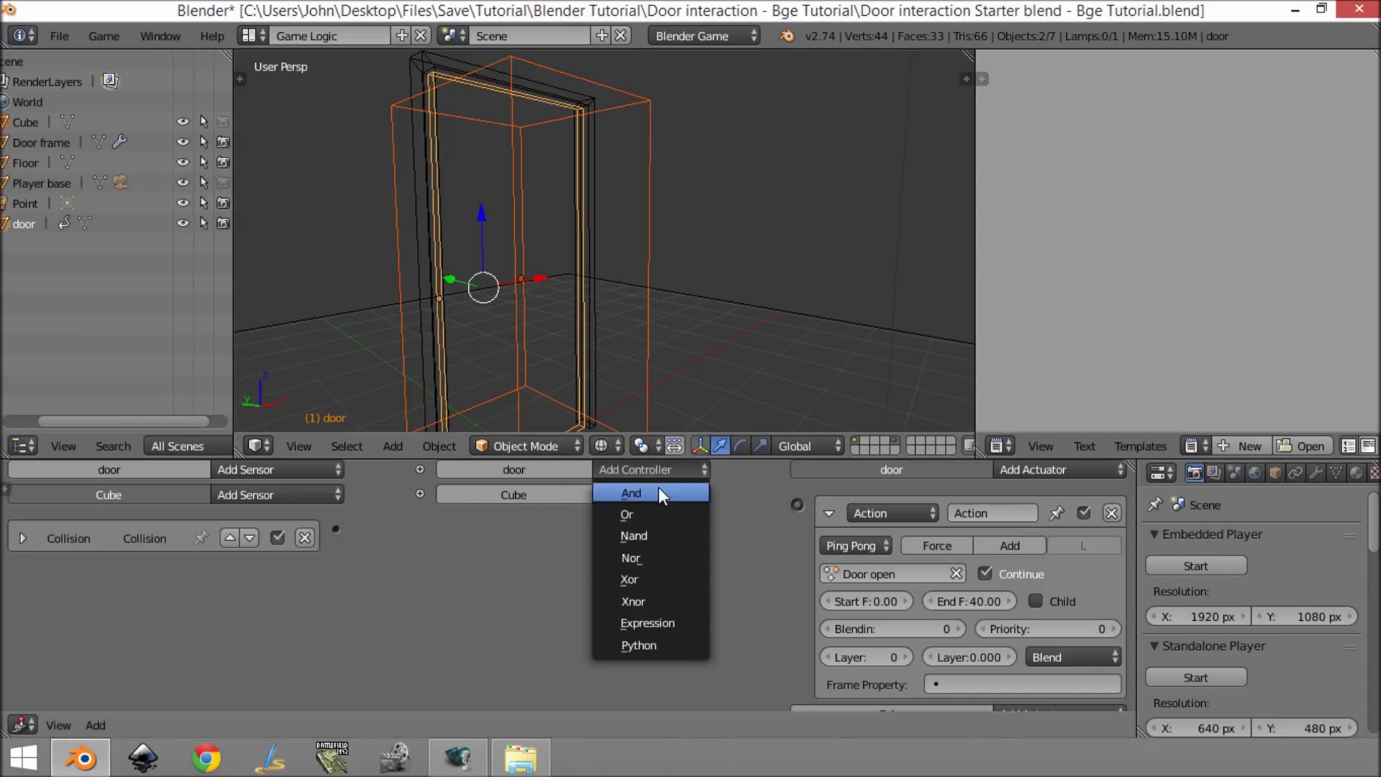
{"action": "left_click", "coordinate": [658, 489]}
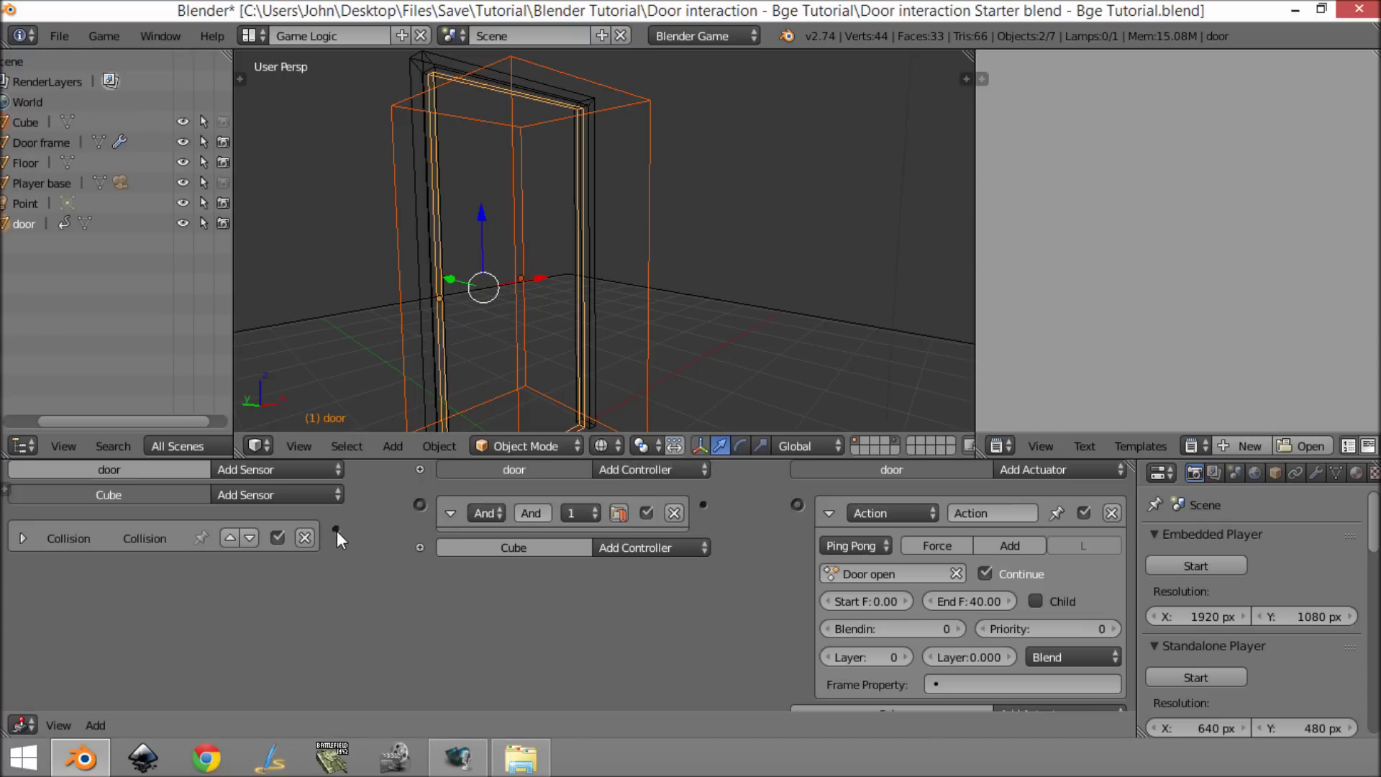
{"action": "left_click_drag", "start_coordinate": [336, 530], "coordinate": [420, 504]}
{"action": "left_click_drag", "start_coordinate": [796, 504], "coordinate": [704, 504]}
Run the game and walk the player up to and through the door to test its collision trigger, then stop it.
{"action": "key", "text": "p"}
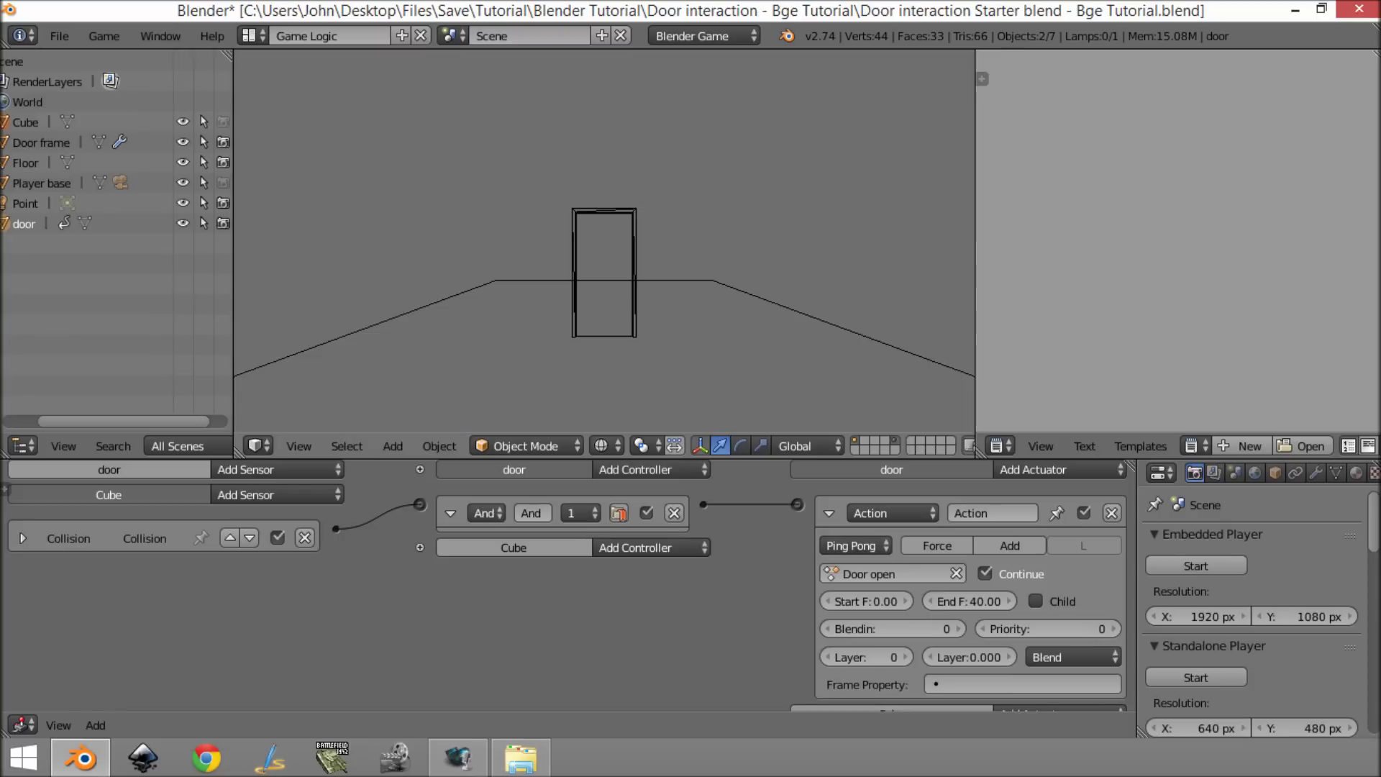
{"action": "key", "text": "Escape"}
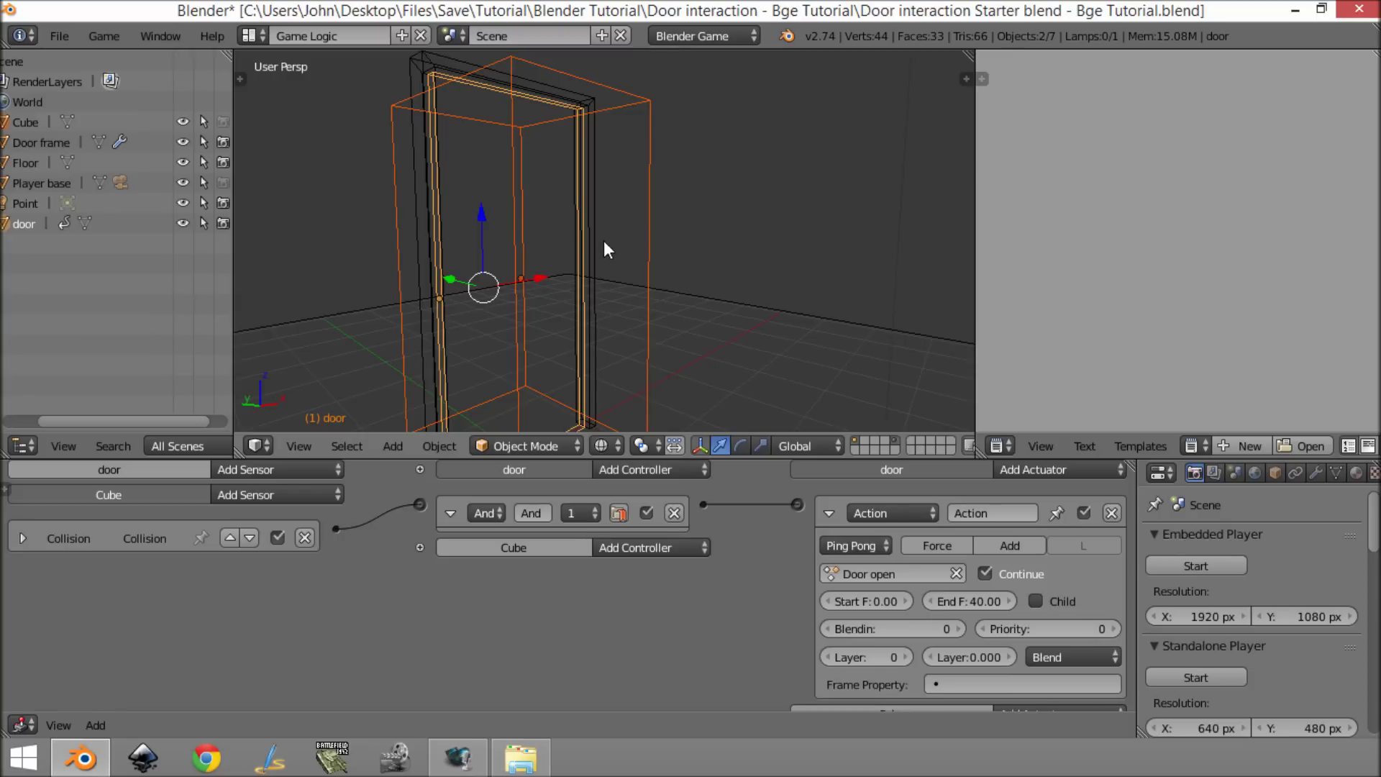
{"action": "key", "text": "p"}
{"action": "key", "text": "w"}
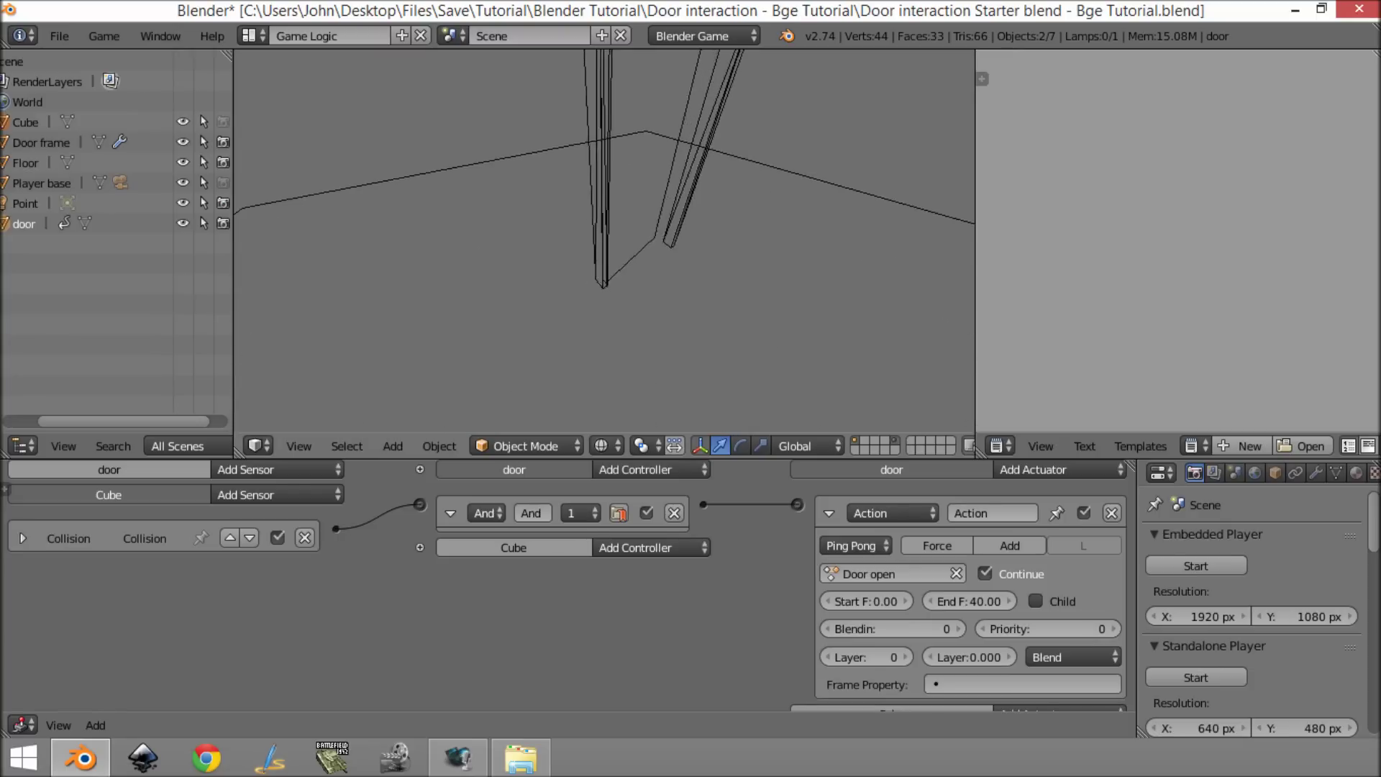
{"action": "key", "text": "d"}
{"action": "key", "text": "w"}
{"action": "key", "text": "s"}
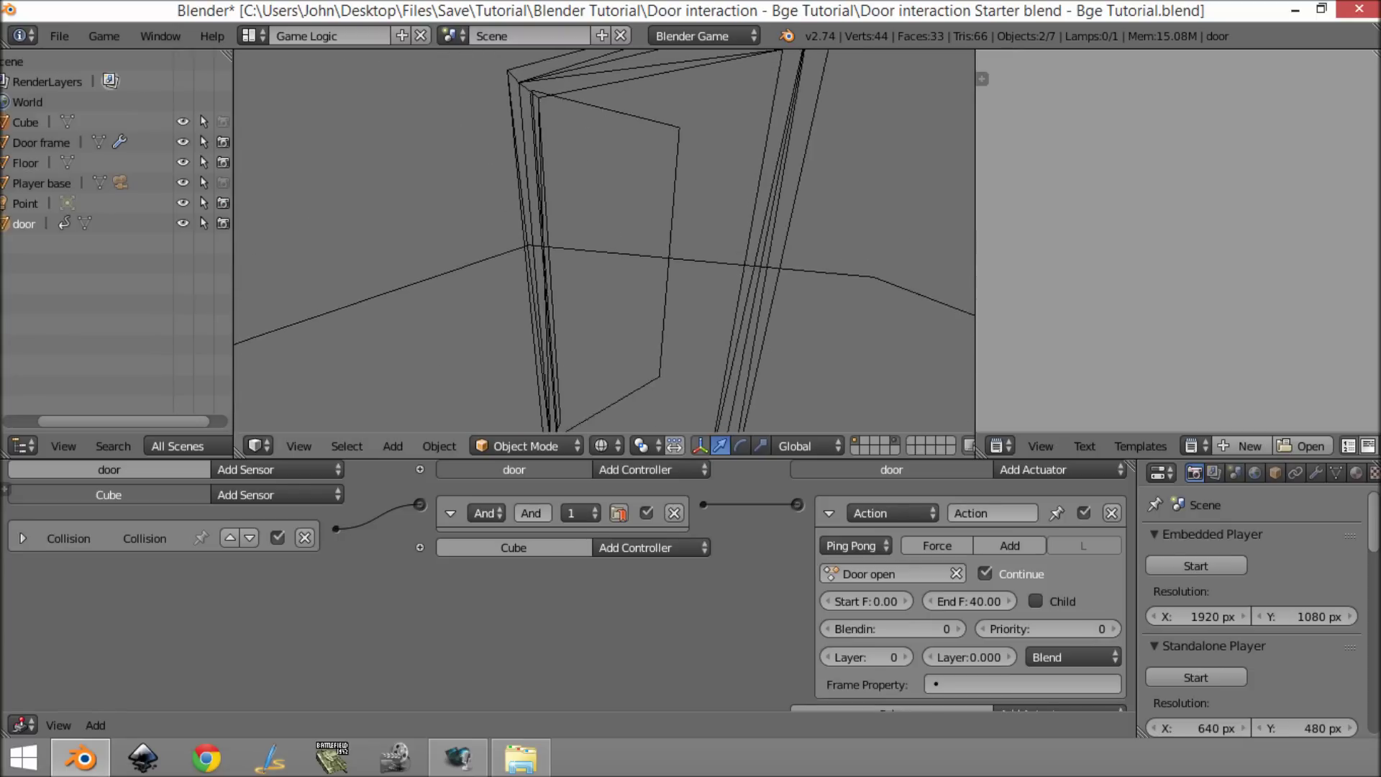
{"action": "key", "text": "Escape"}
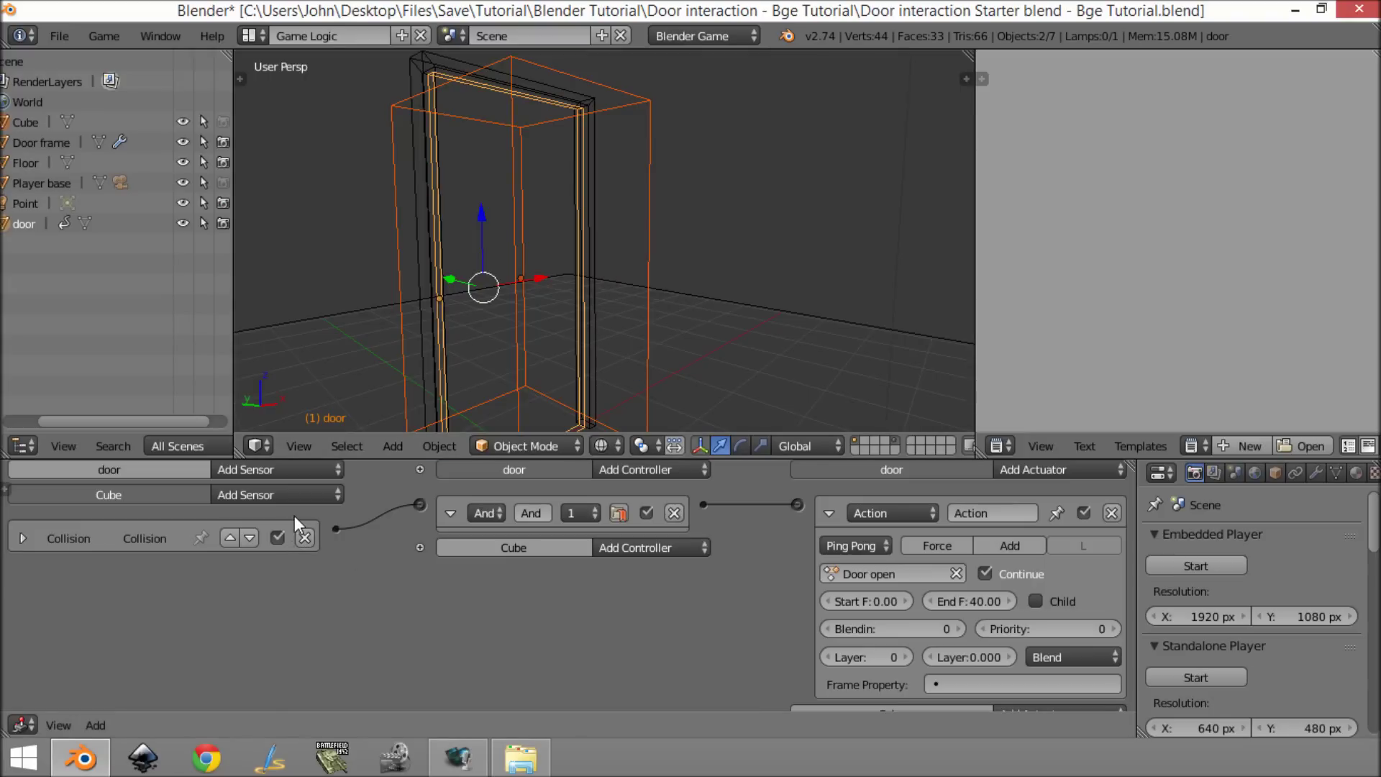
Add a Keyboard sensor named "E" for the E key to the trigger cube and link it to the door's And controller.
{"action": "scroll", "coordinate": [295, 516], "scroll_direction": "up", "scroll_amount": 2}
{"action": "left_click", "coordinate": [260, 529]}
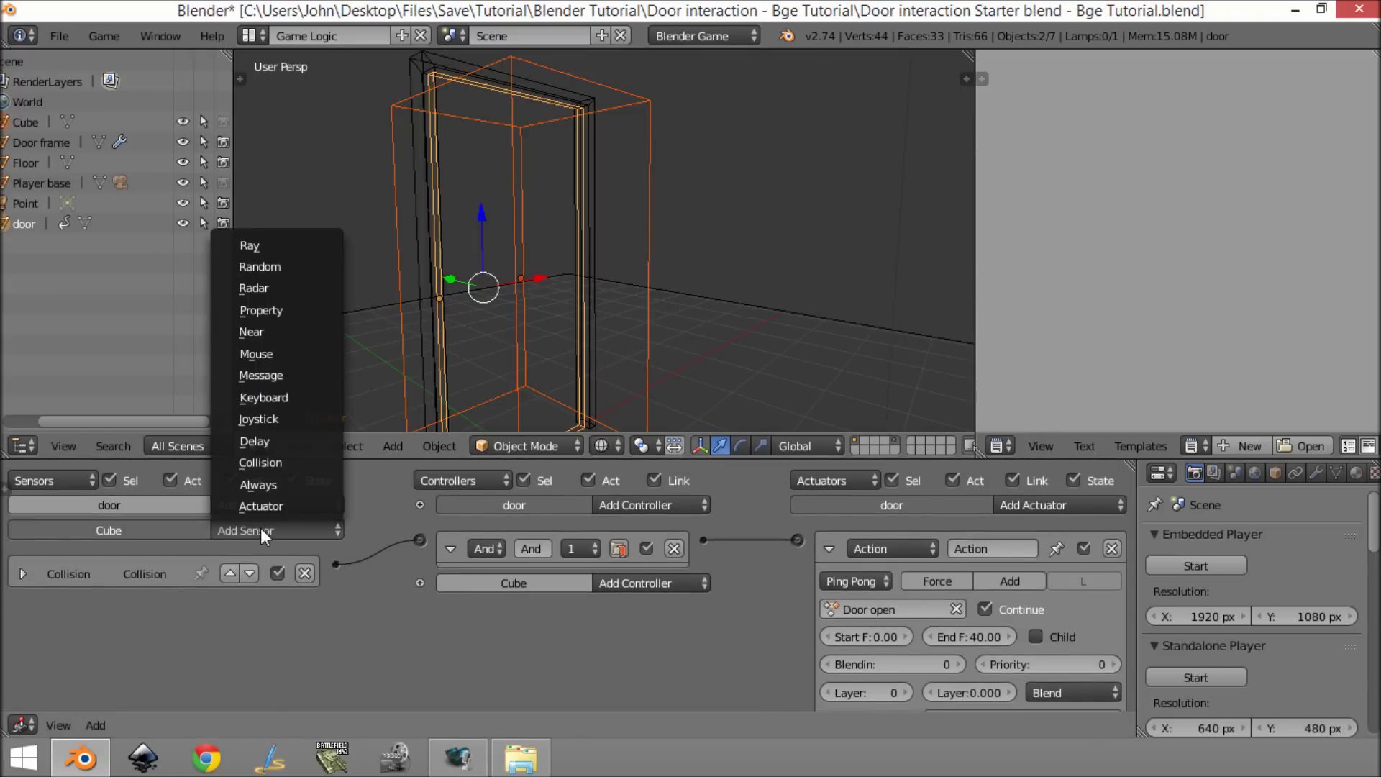
{"action": "left_click", "coordinate": [290, 399]}
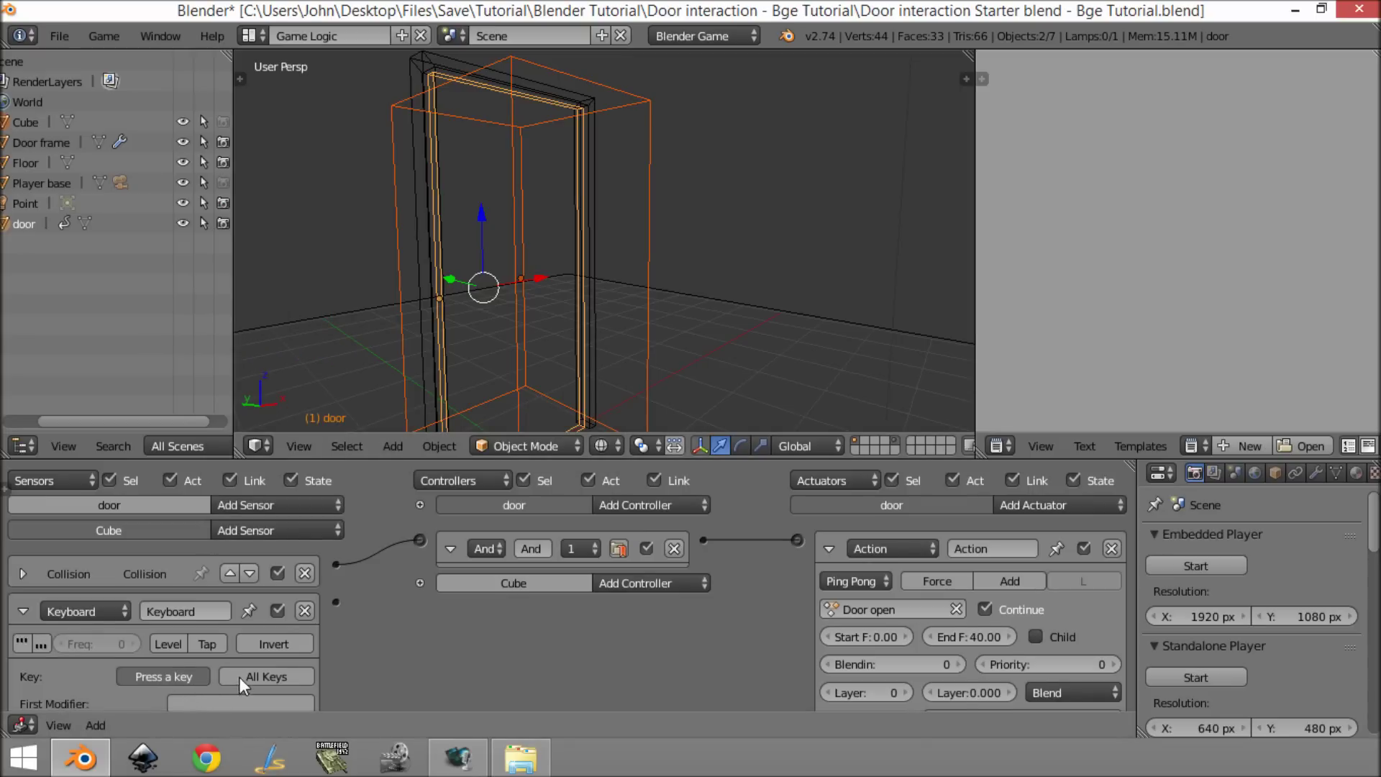
{"action": "left_click", "coordinate": [208, 671]}
{"action": "key", "text": "e"}
{"action": "left_click", "coordinate": [187, 607]}
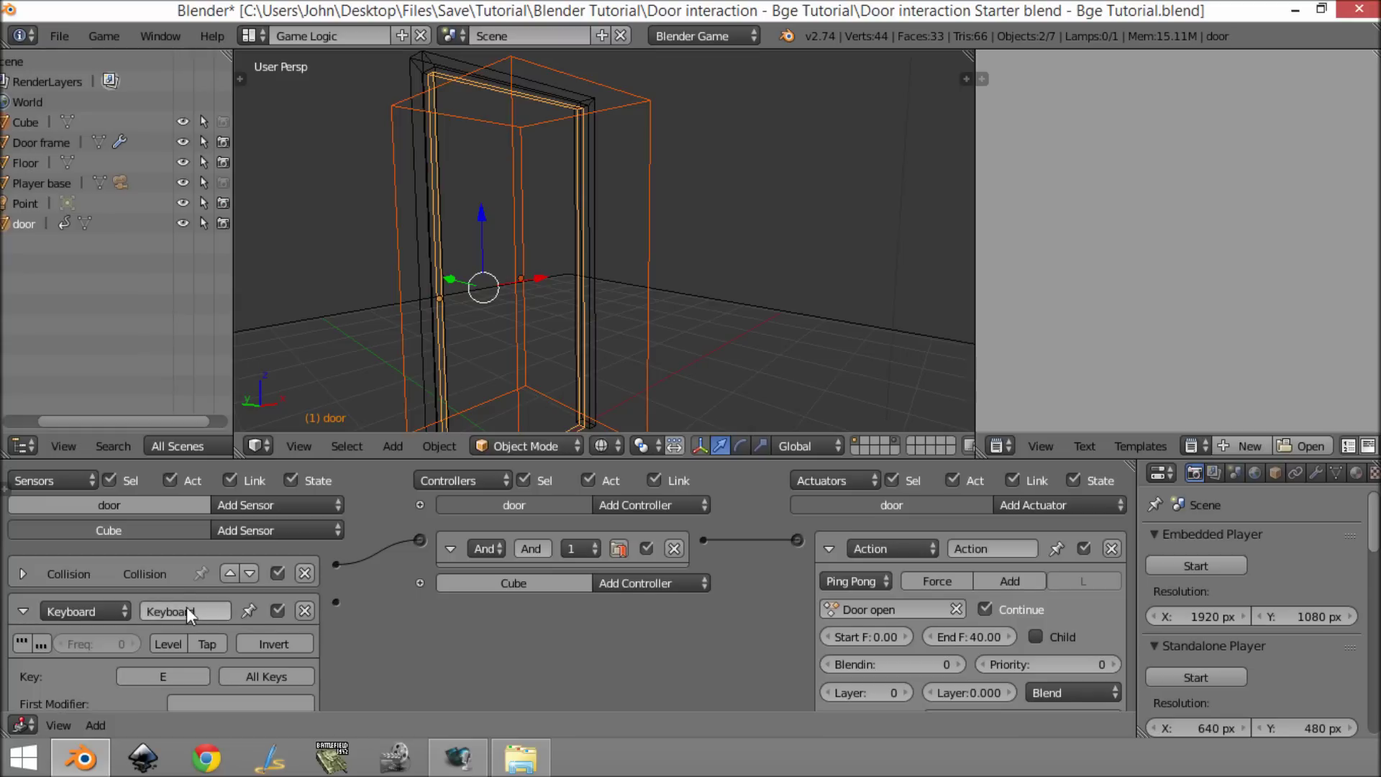
{"action": "type", "text": "E"}
{"action": "key", "text": "Return"}
{"action": "left_click", "coordinate": [22, 611]}
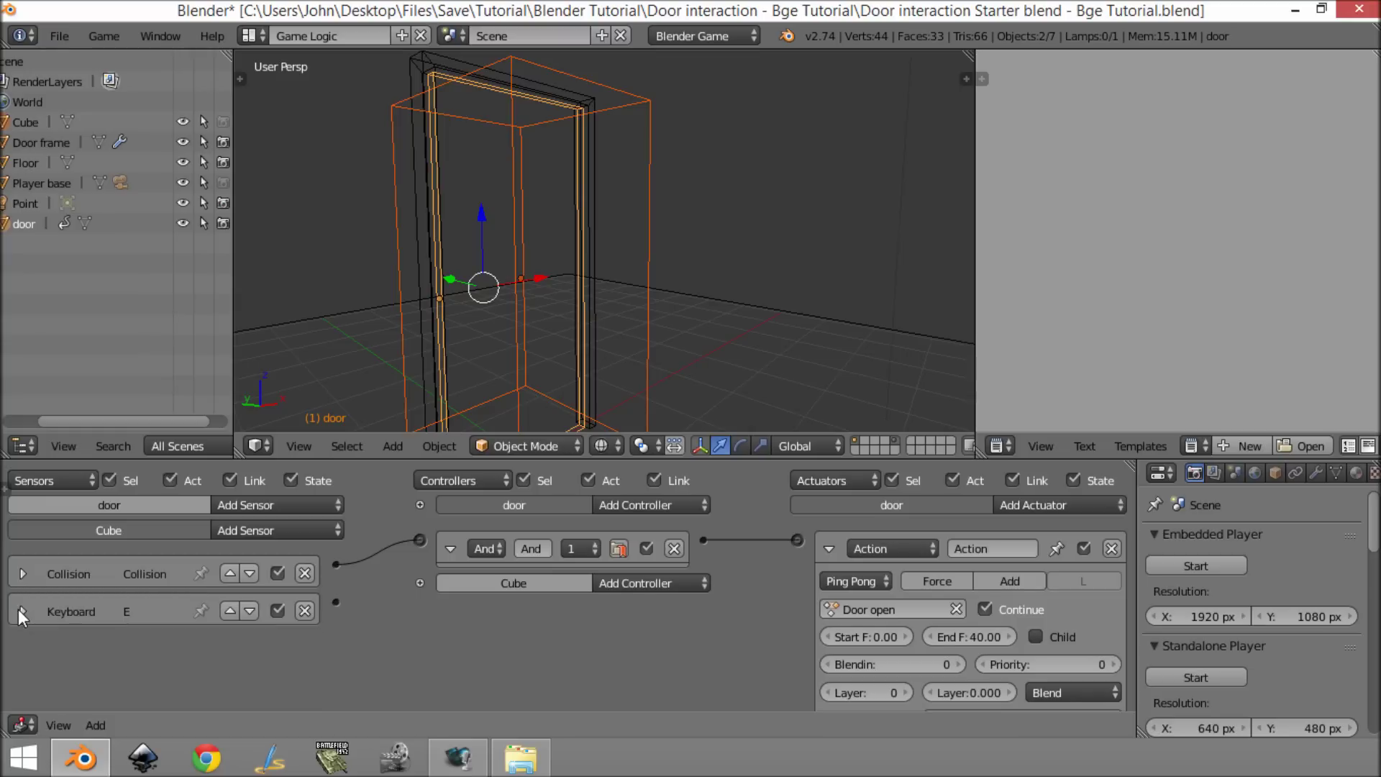
{"action": "left_click_drag", "start_coordinate": [335, 603], "coordinate": [419, 540]}
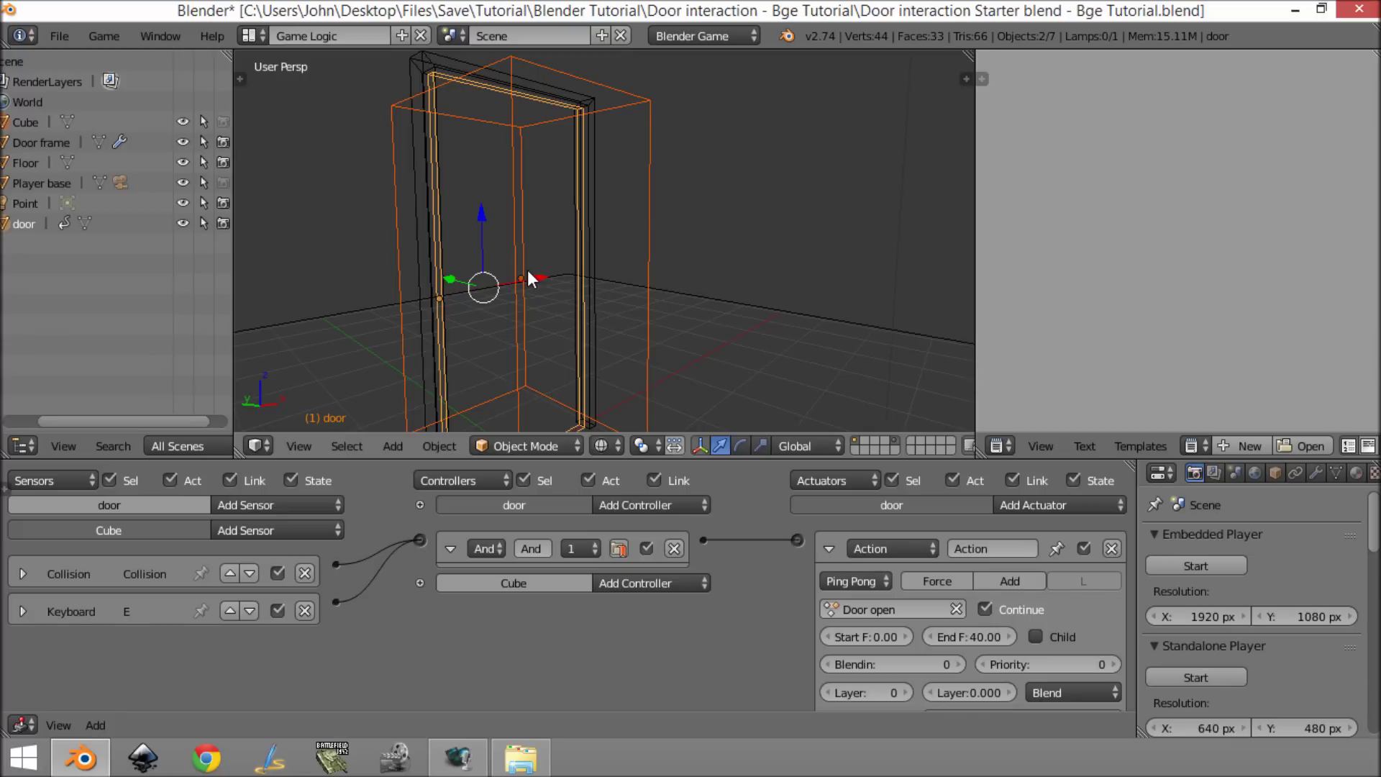
Run the game from the camera view, walk to the door and test opening and closing it with the E key.
{"action": "key", "text": "KP_0"}
{"action": "key", "text": "p"}
{"action": "key", "text": "w"}
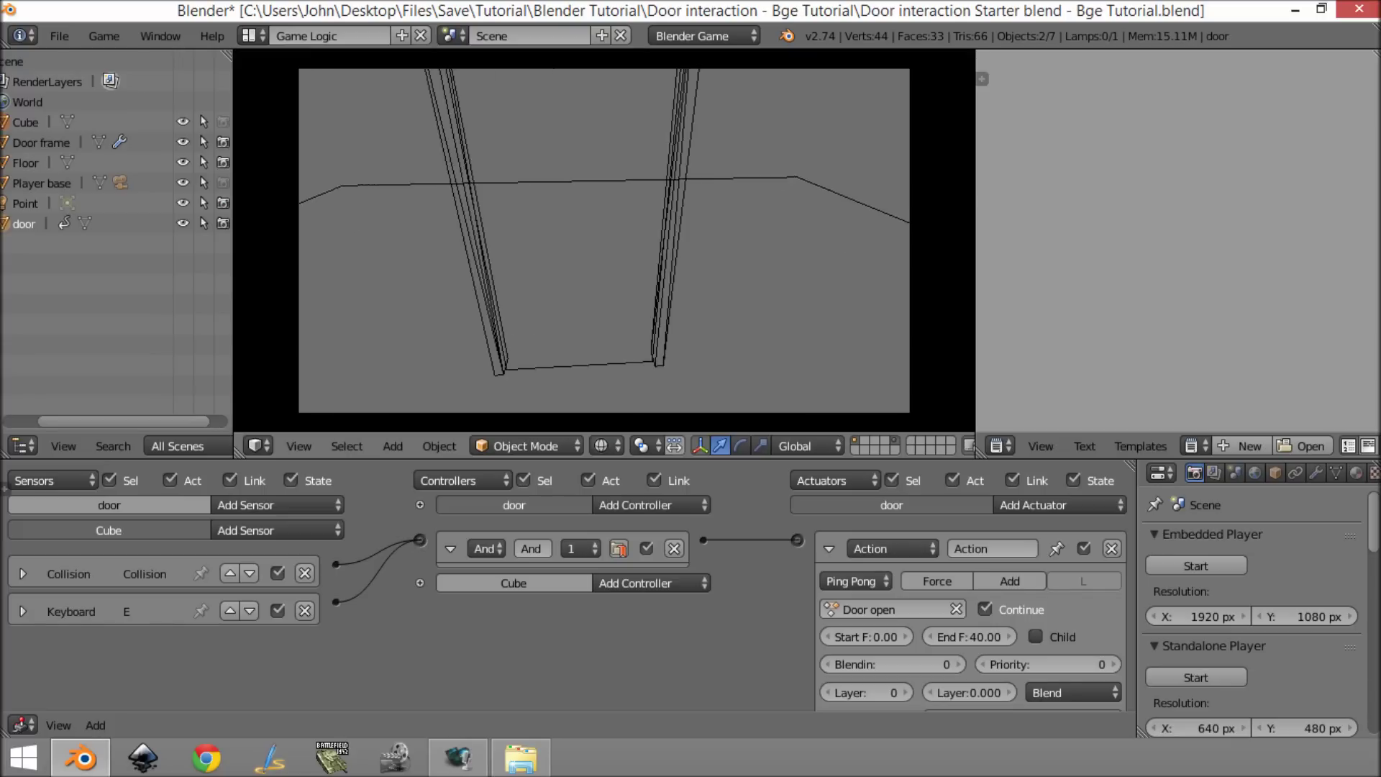
{"action": "key", "text": "e"}
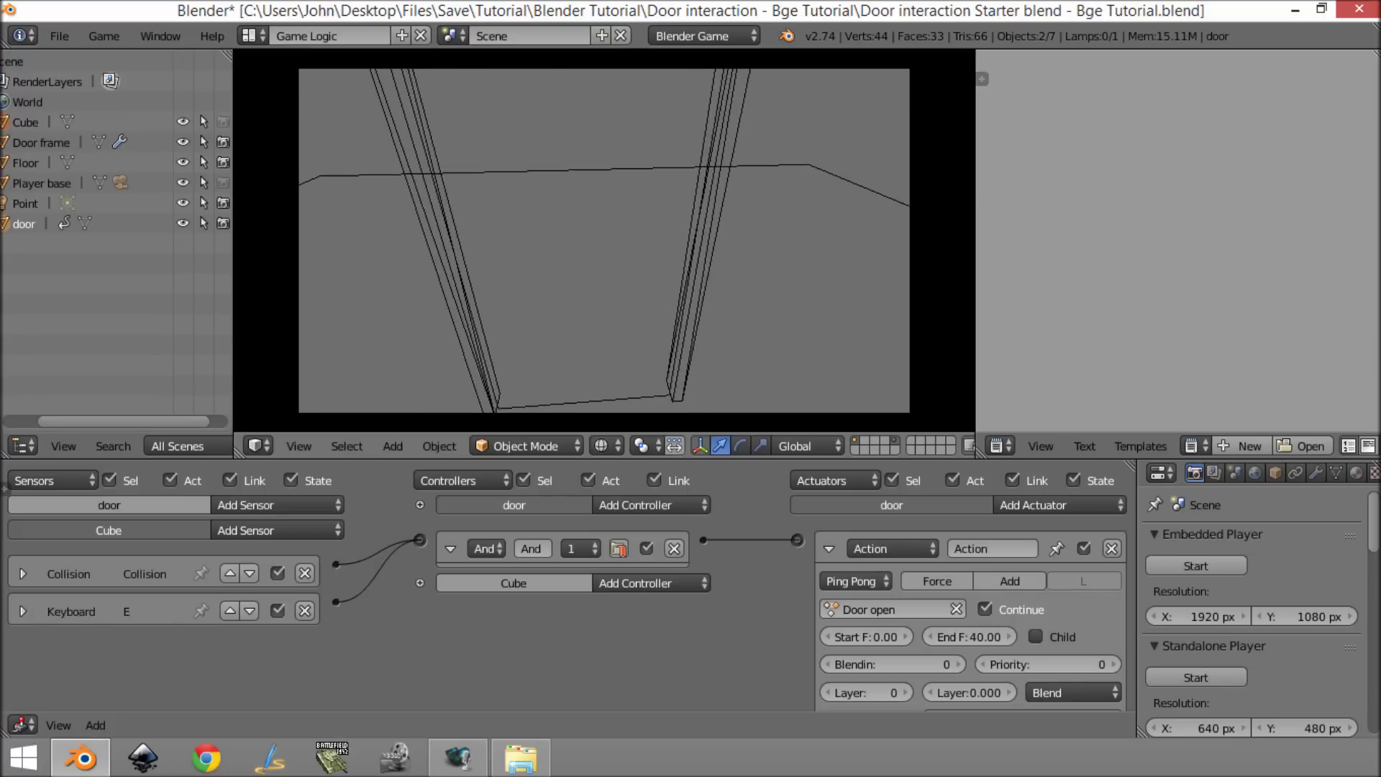
{"action": "key", "text": "e"}
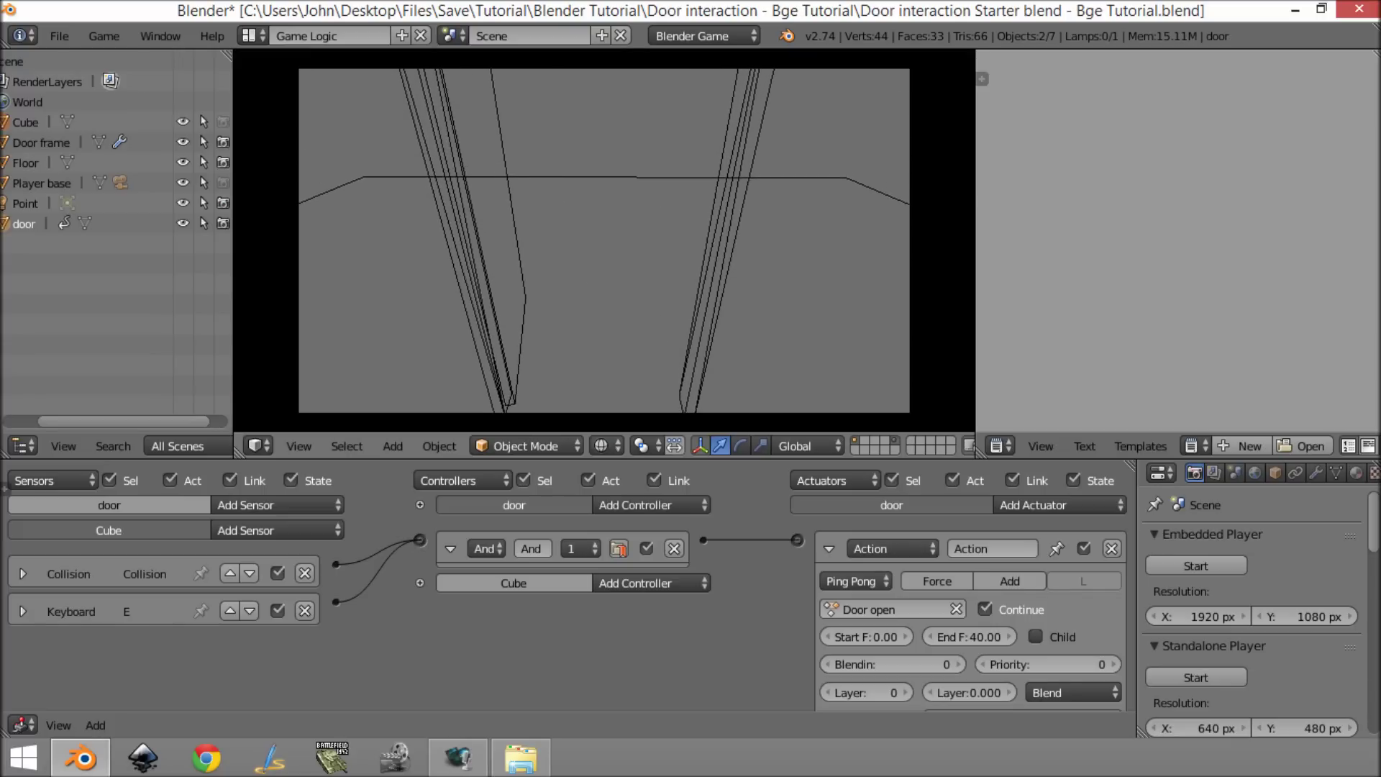
{"action": "key", "text": "w"}
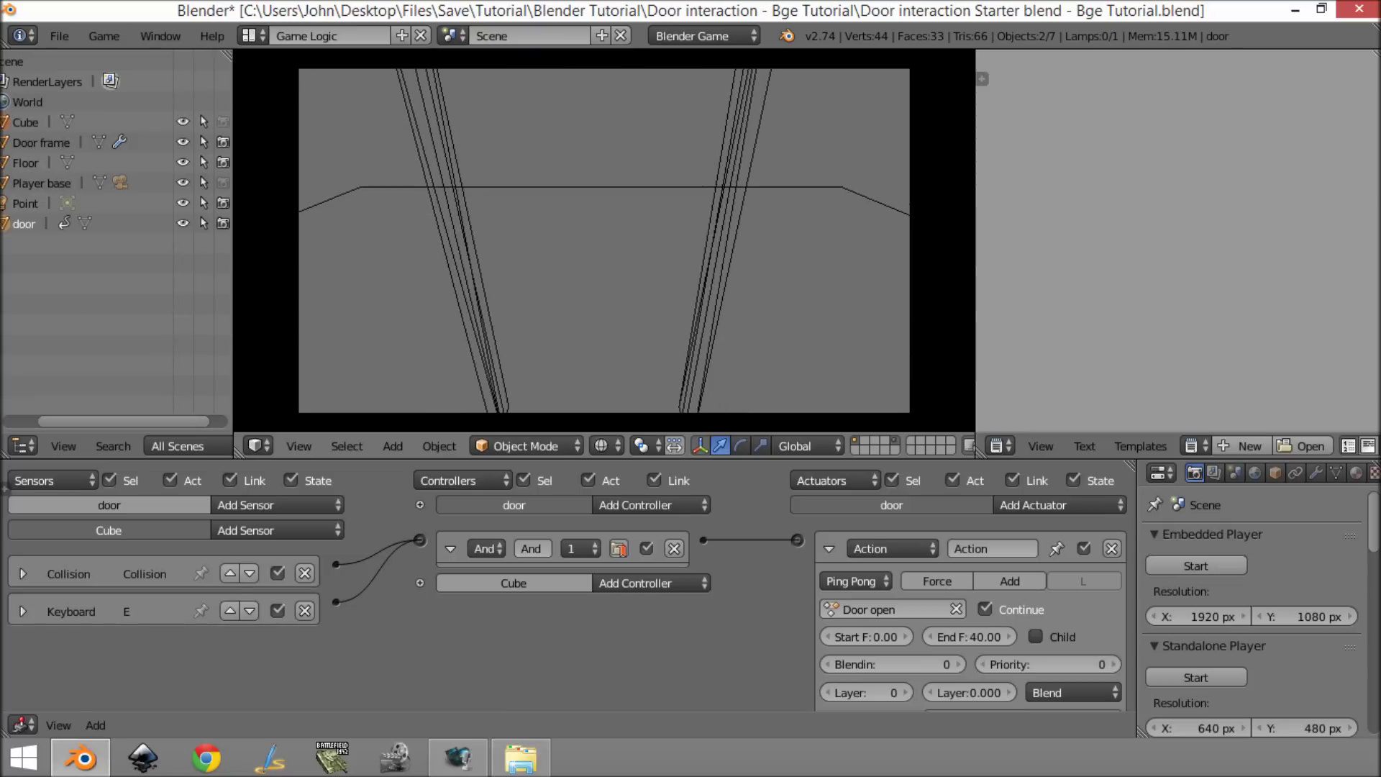
{"action": "key", "text": "s"}
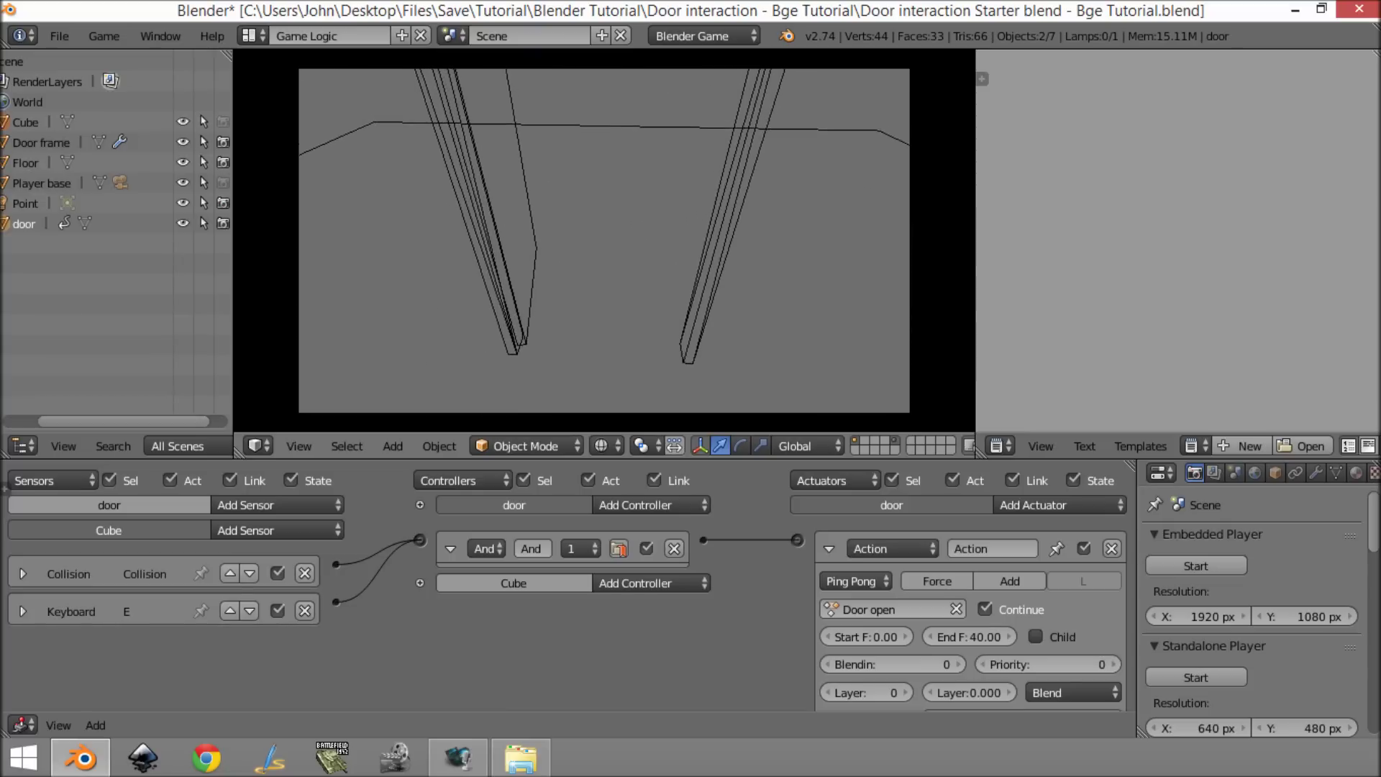
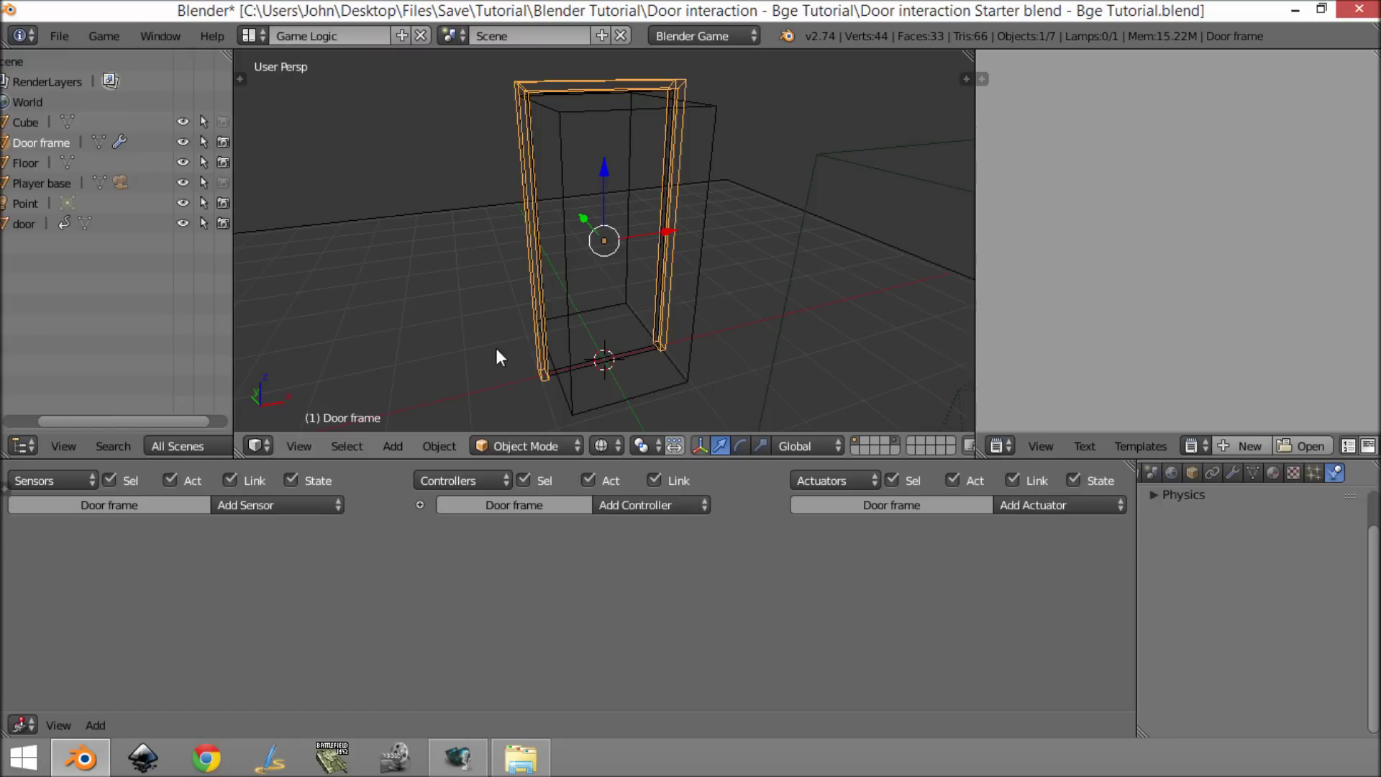
Select the door and triangulate all the faces of its mesh, returning to Object Mode.
{"action": "middle_click_drag", "start_coordinate": [712, 252], "coordinate": [616, 255]}
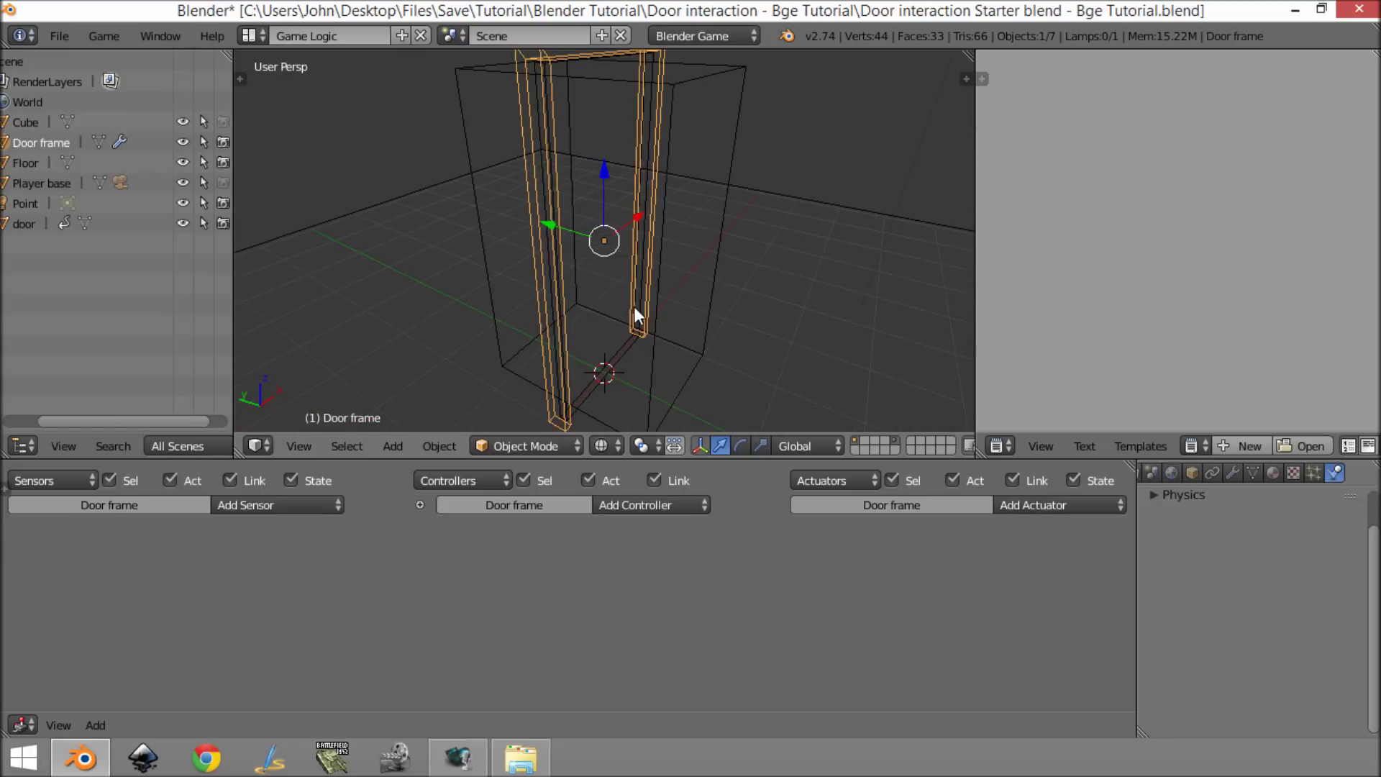
{"action": "scroll", "coordinate": [612, 389], "scroll_direction": "up", "scroll_amount": 3}
{"action": "right_click", "coordinate": [640, 403]}
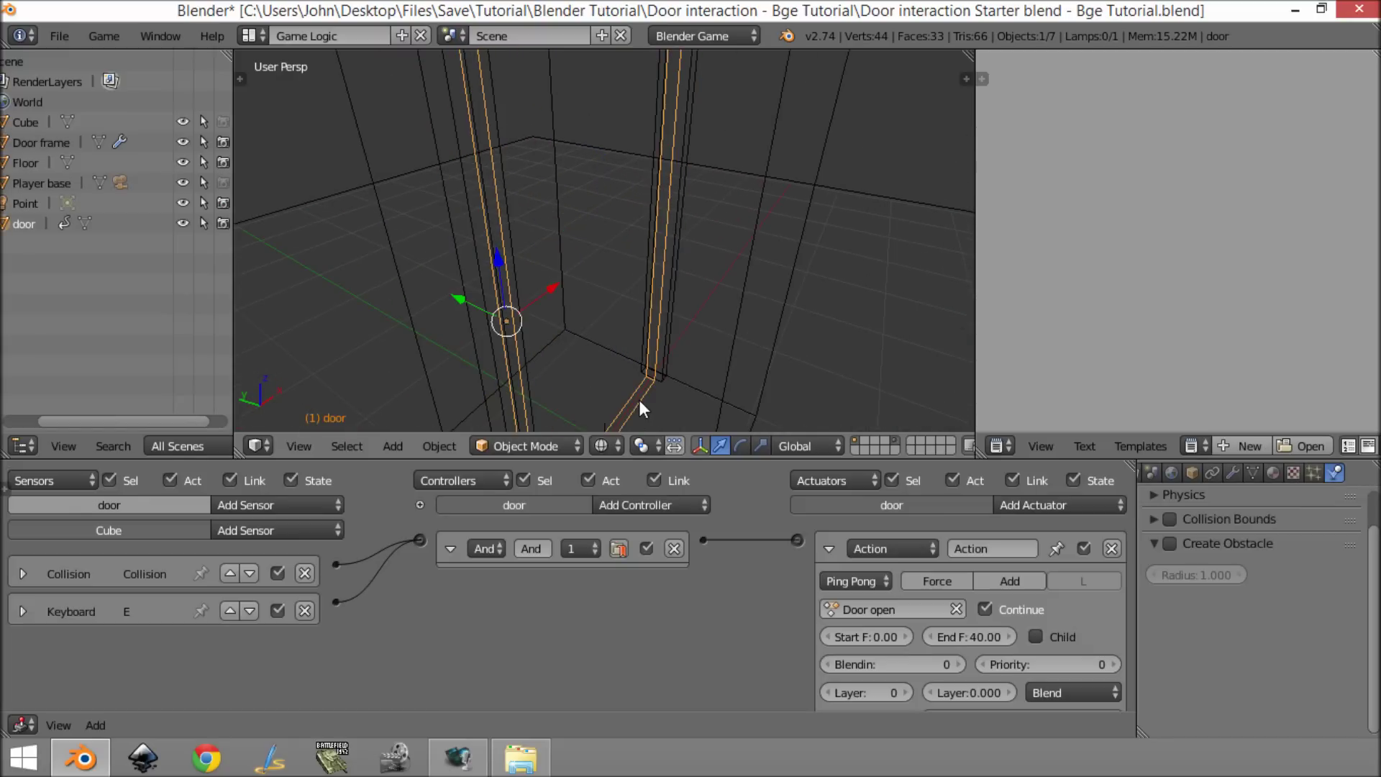
{"action": "scroll", "coordinate": [848, 334], "scroll_direction": "down", "scroll_amount": 5}
{"action": "middle_click_drag", "start_coordinate": [804, 322], "coordinate": [735, 349]}
{"action": "key", "text": "Tab"}
{"action": "key", "text": "a"}
{"action": "key", "text": "a"}
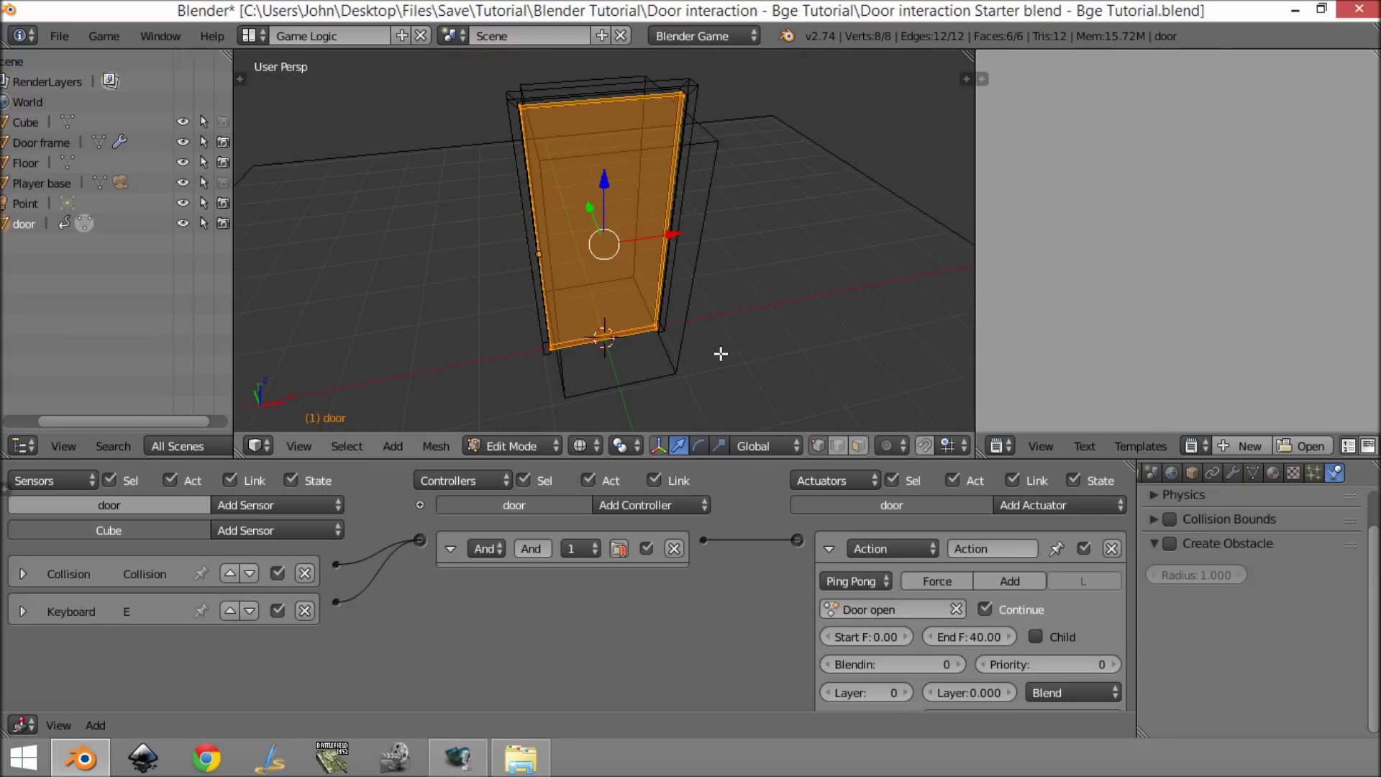
{"action": "key", "text": "ctrl+t"}
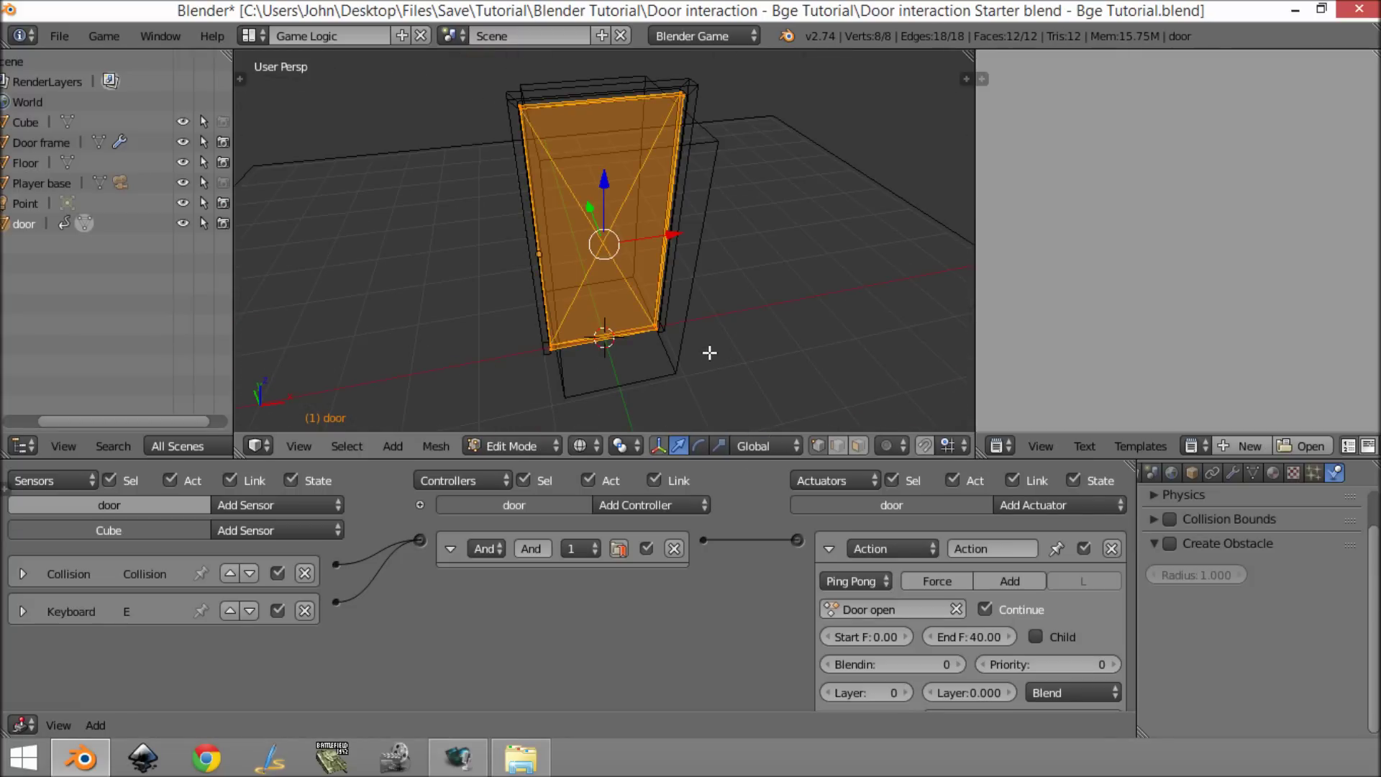
{"action": "scroll", "coordinate": [509, 288], "scroll_direction": "up", "scroll_amount": 5}
{"action": "scroll", "coordinate": [543, 299], "scroll_direction": "down", "scroll_amount": 2}
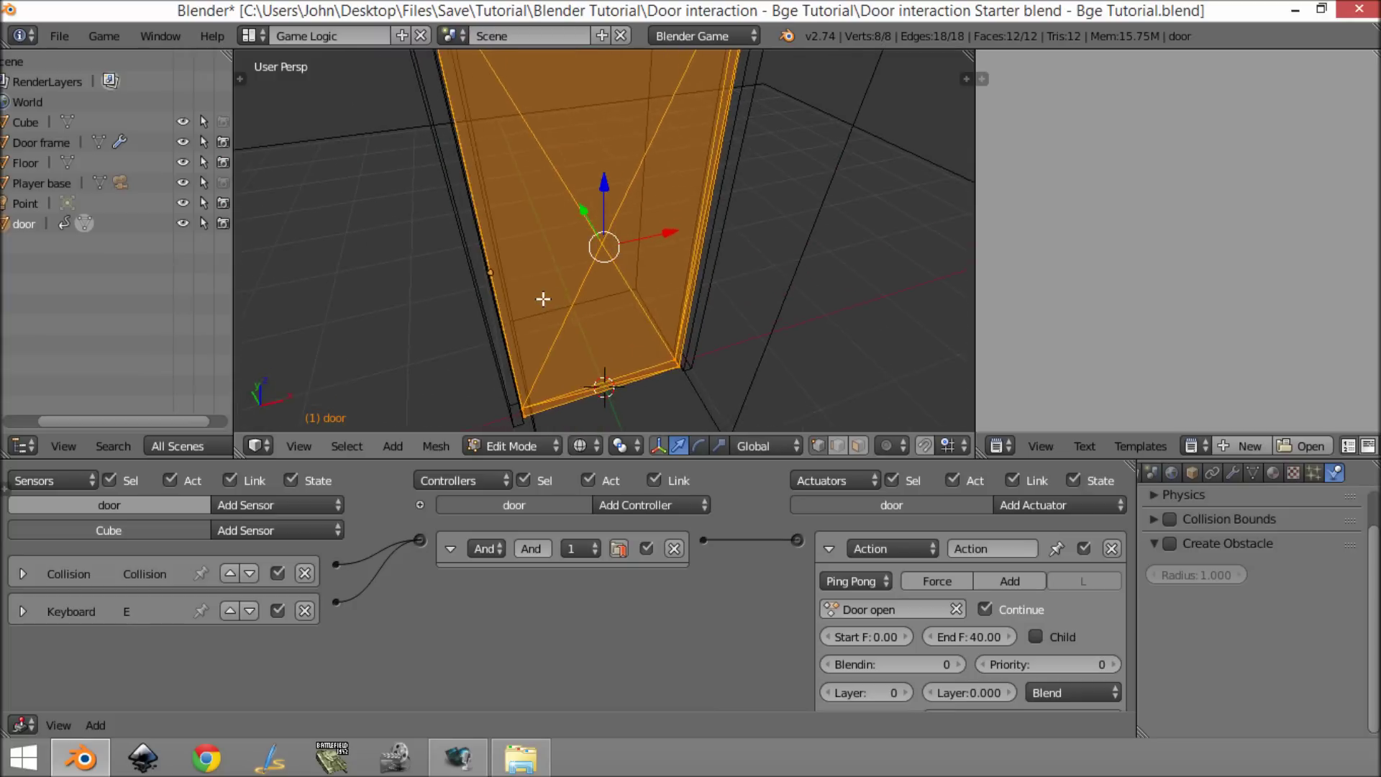
{"action": "key", "text": "Tab"}
Collapse the door's obstacle settings, enable its collision bounds, and check the bounds outline around the door.
{"action": "left_click", "coordinate": [1158, 539]}
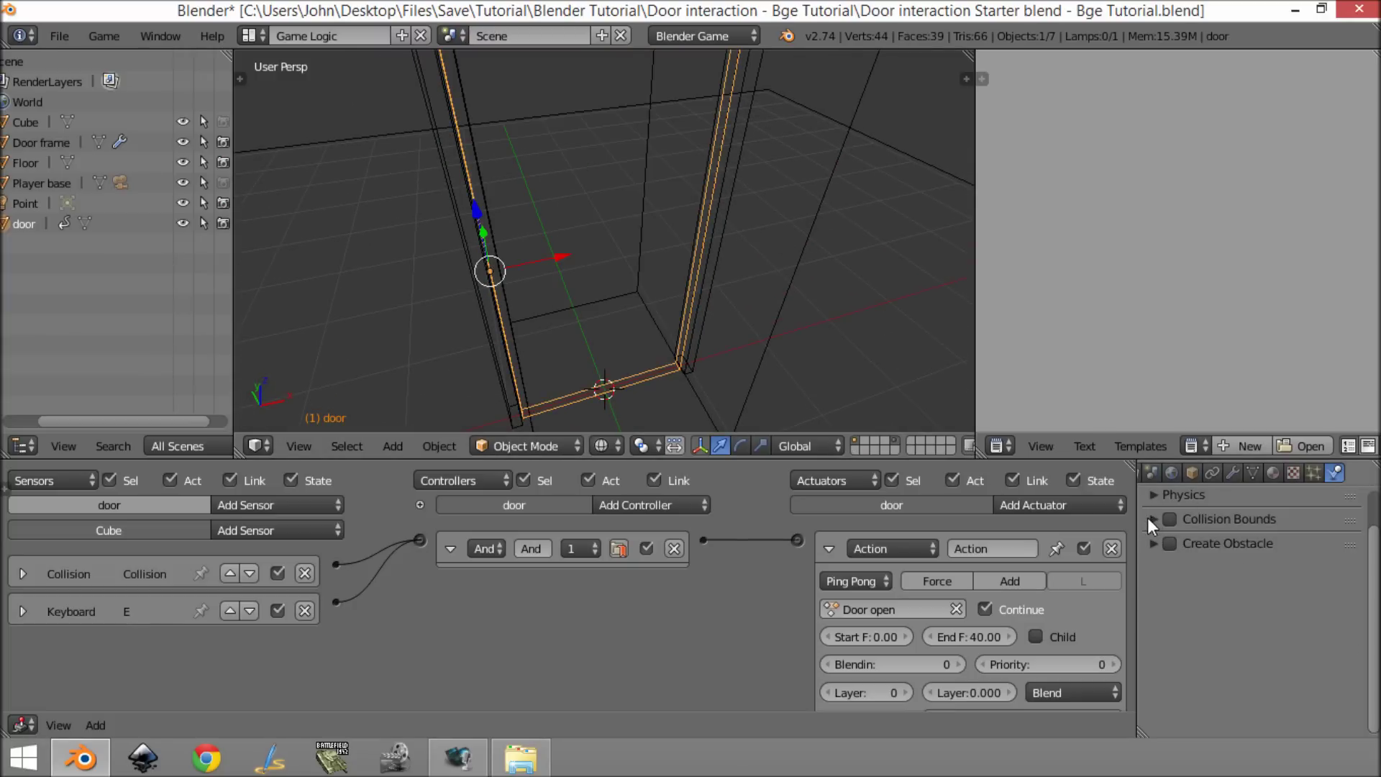
{"action": "left_click", "coordinate": [1151, 519]}
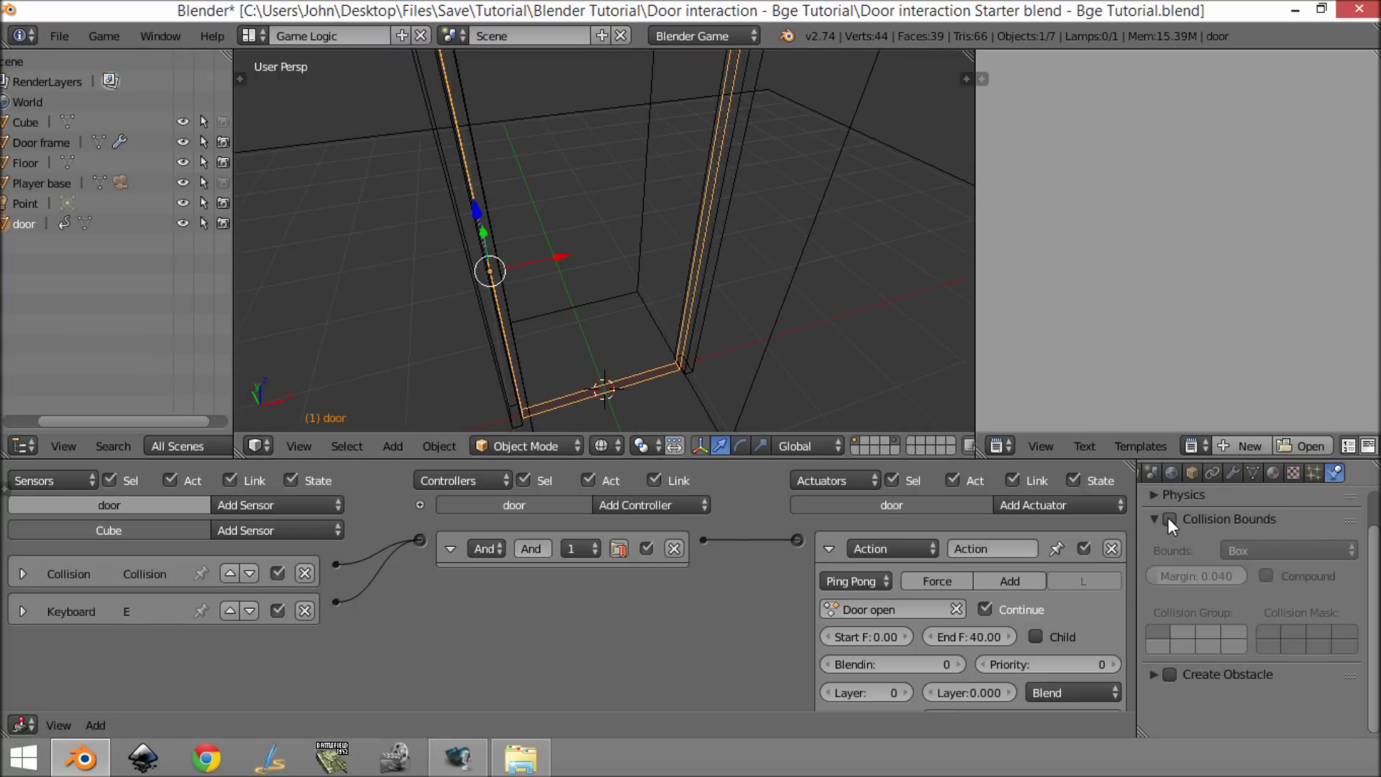
{"action": "left_click", "coordinate": [1168, 518]}
{"action": "scroll", "coordinate": [683, 317], "scroll_direction": "down", "scroll_amount": 3}
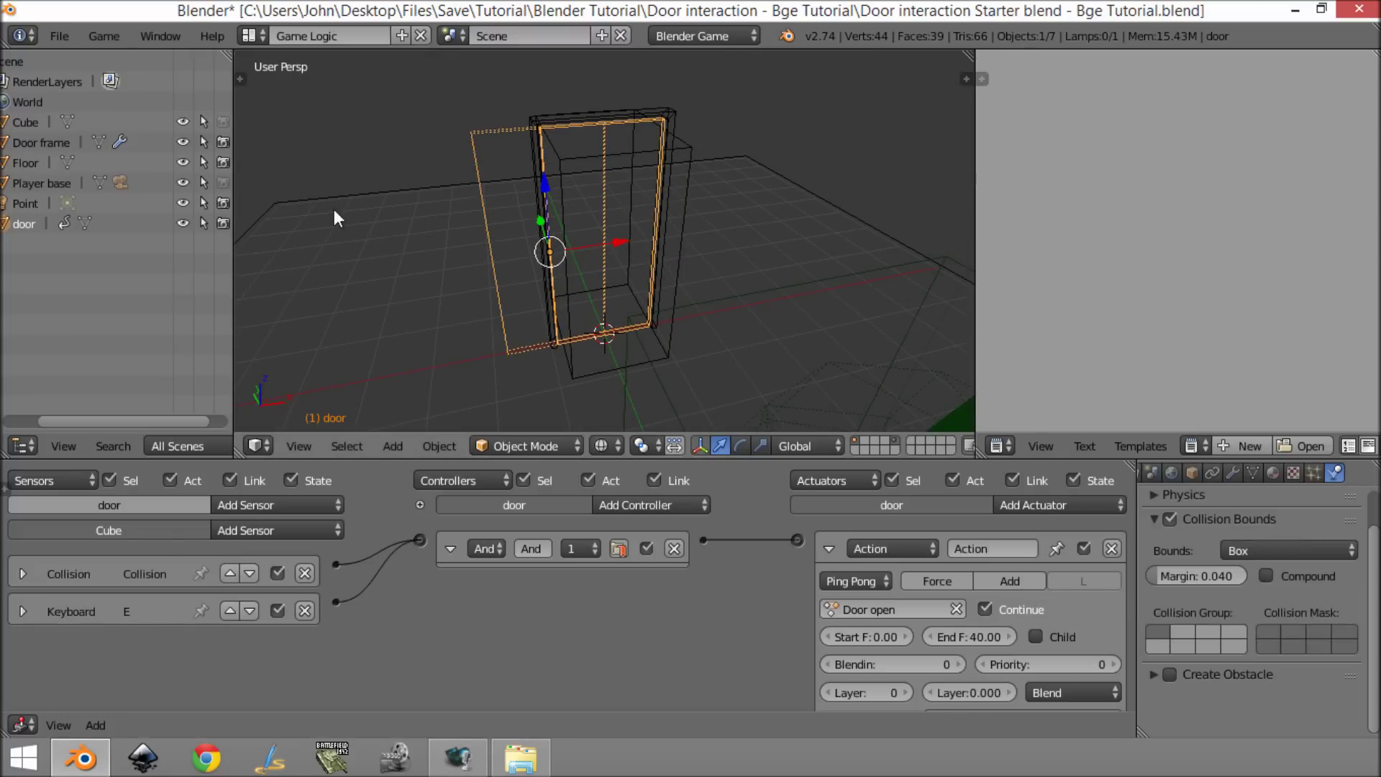
{"action": "scroll", "coordinate": [532, 244], "scroll_direction": "up", "scroll_amount": 2}
{"action": "middle_click_drag", "start_coordinate": [526, 170], "coordinate": [507, 227]}
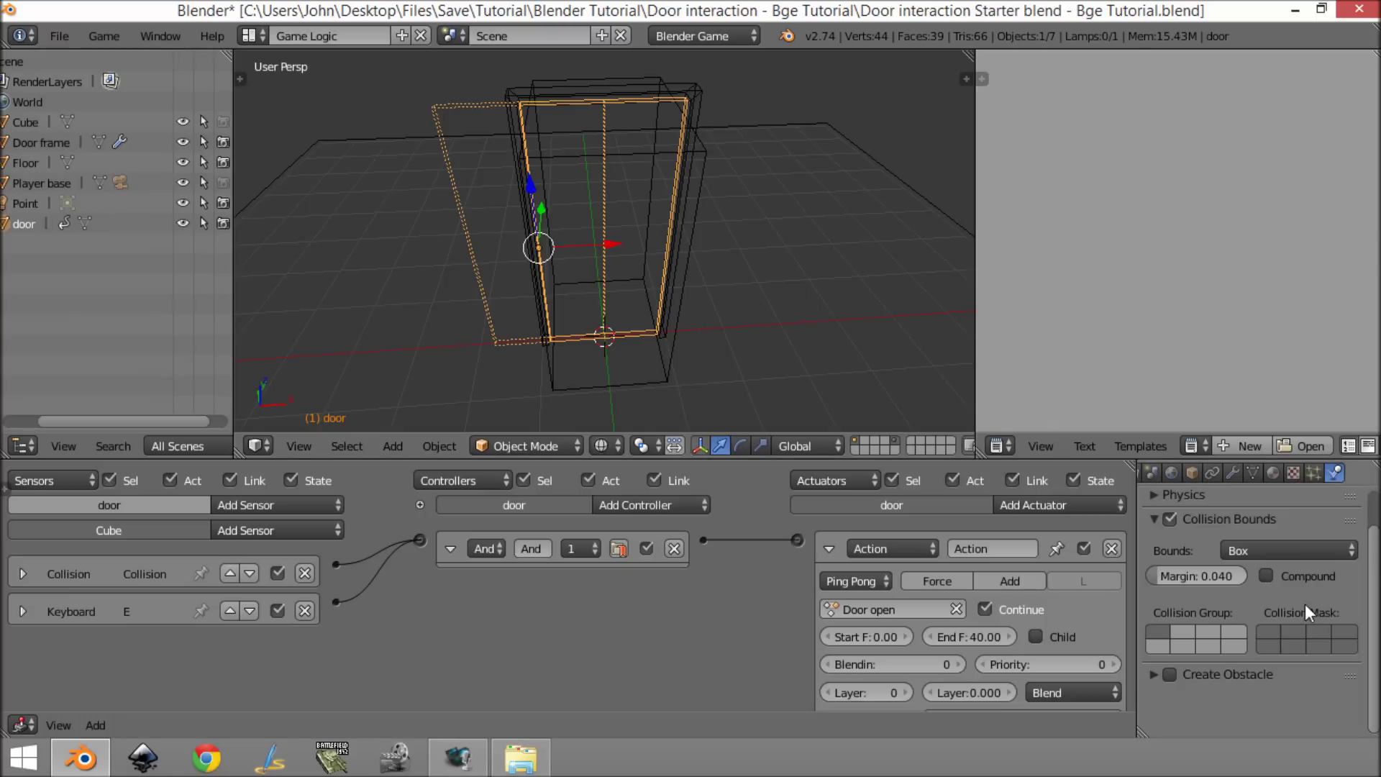
Set the door's collision bounds shape to Triangle Mesh.
{"action": "left_click", "coordinate": [1279, 550]}
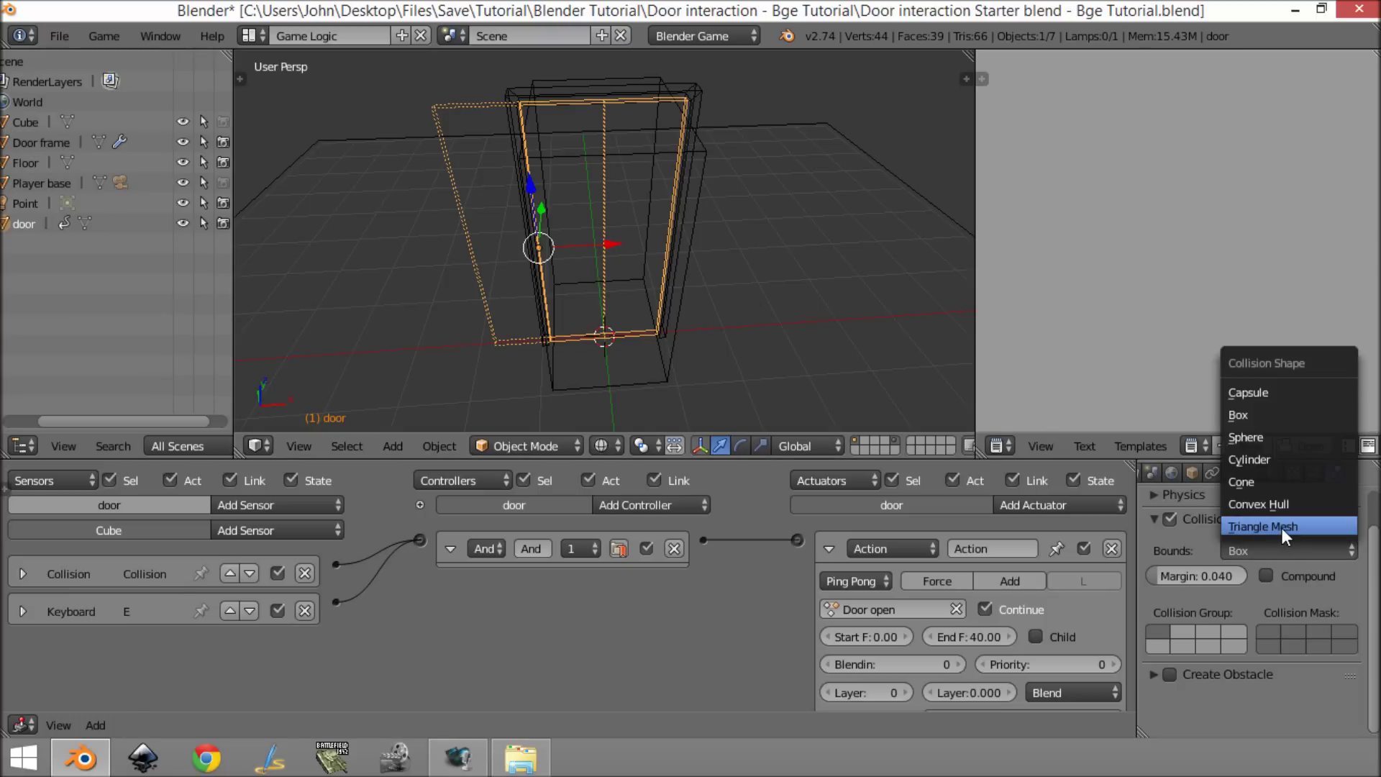
{"action": "left_click", "coordinate": [1281, 528]}
{"action": "middle_click_drag", "start_coordinate": [585, 269], "coordinate": [625, 245]}
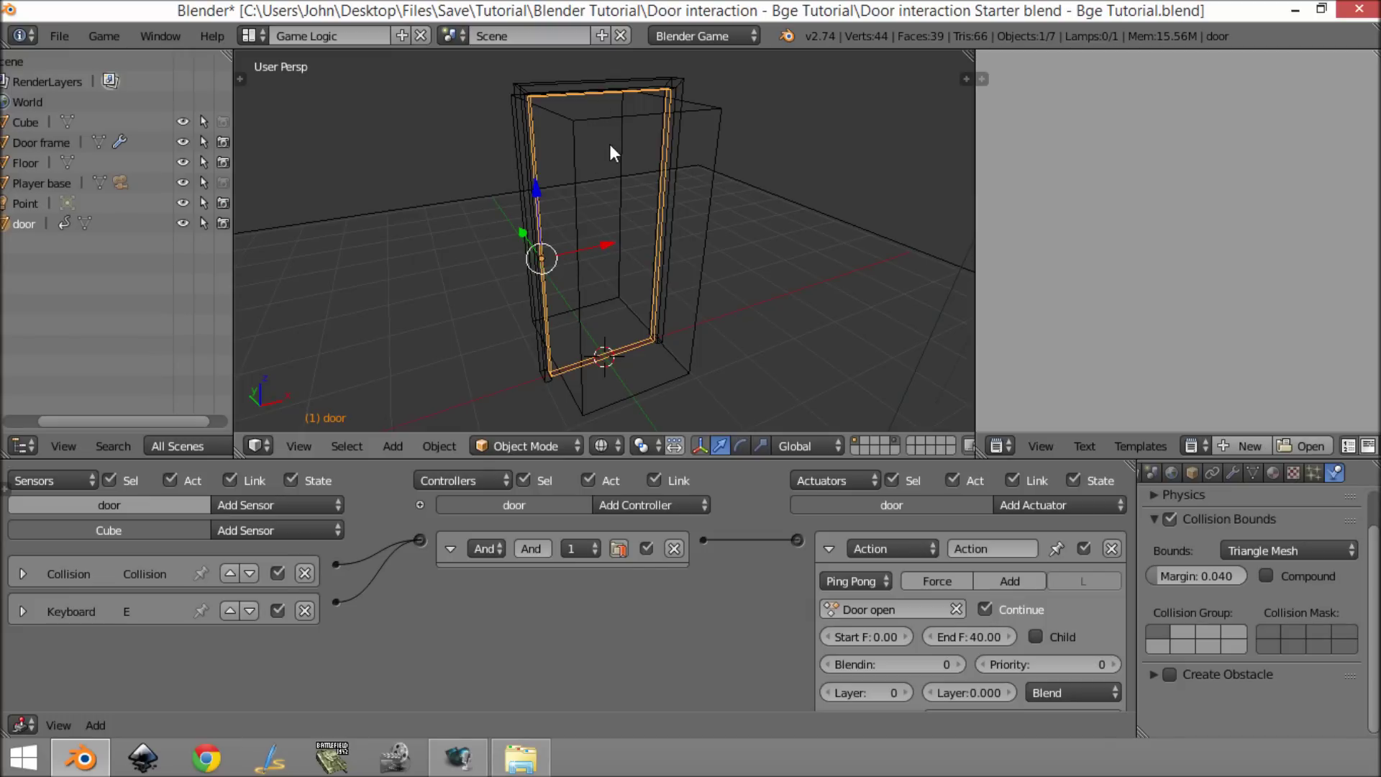
Run the game, open and close the door repeatedly with E while walking through the doorway, and quit the game.
{"action": "key", "text": "p"}
{"action": "key", "text": "w"}
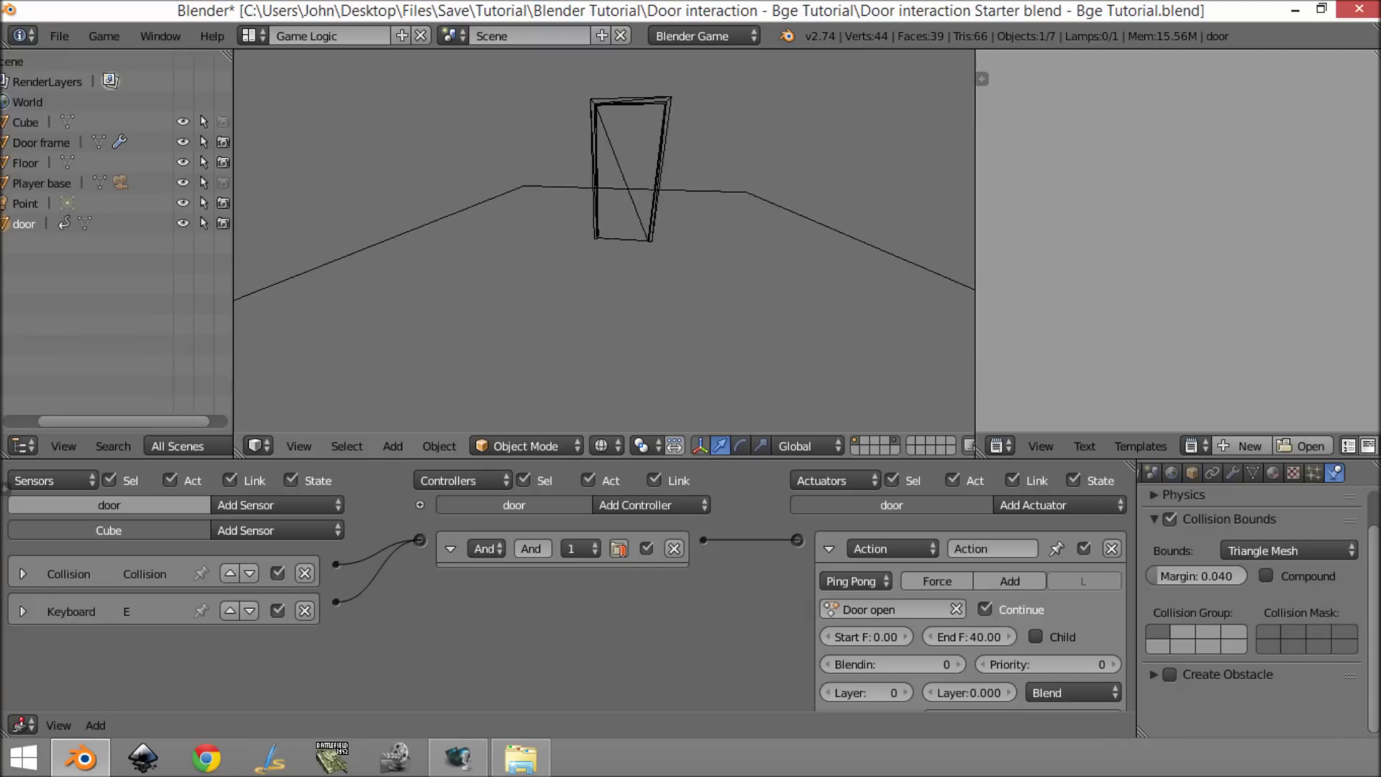
{"action": "key", "text": "w"}
{"action": "key", "text": "e"}
{"action": "key", "text": "w"}
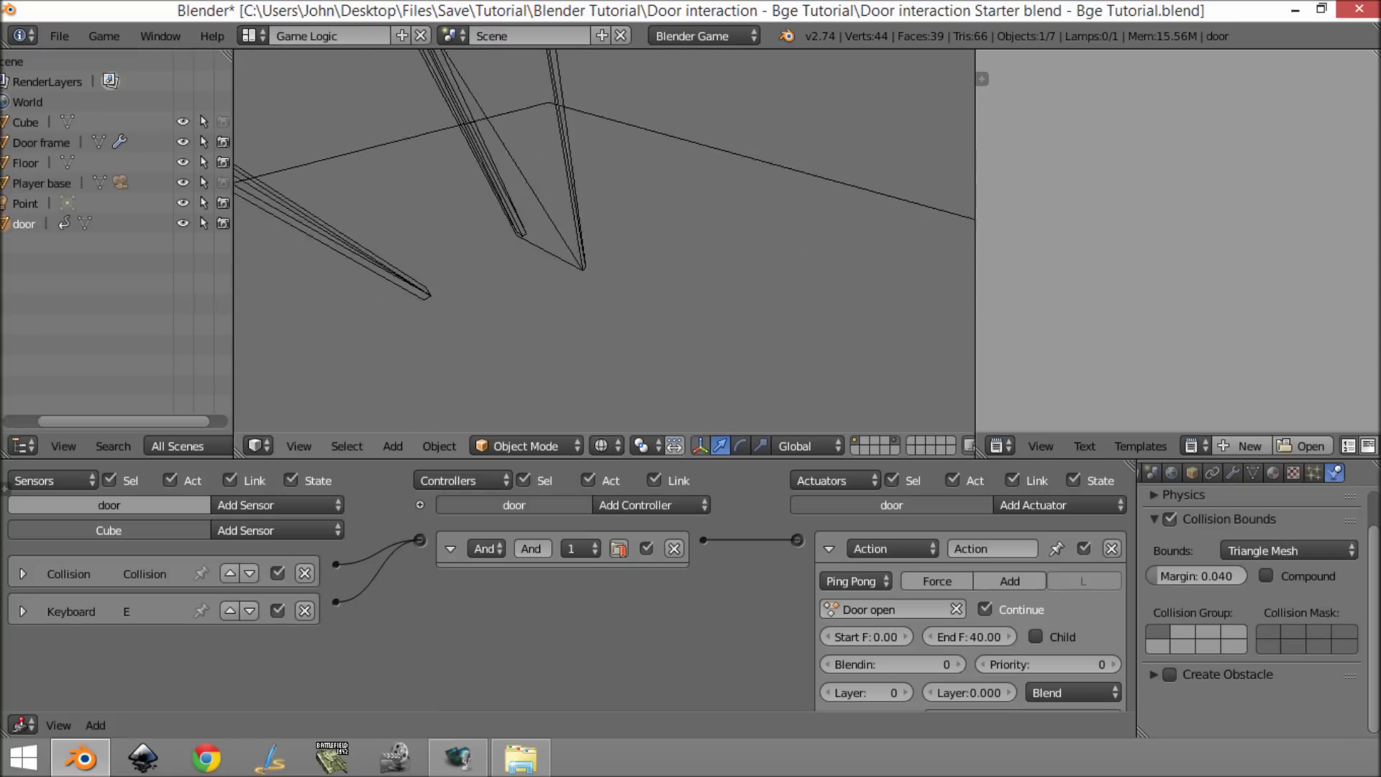
{"action": "key", "text": "w"}
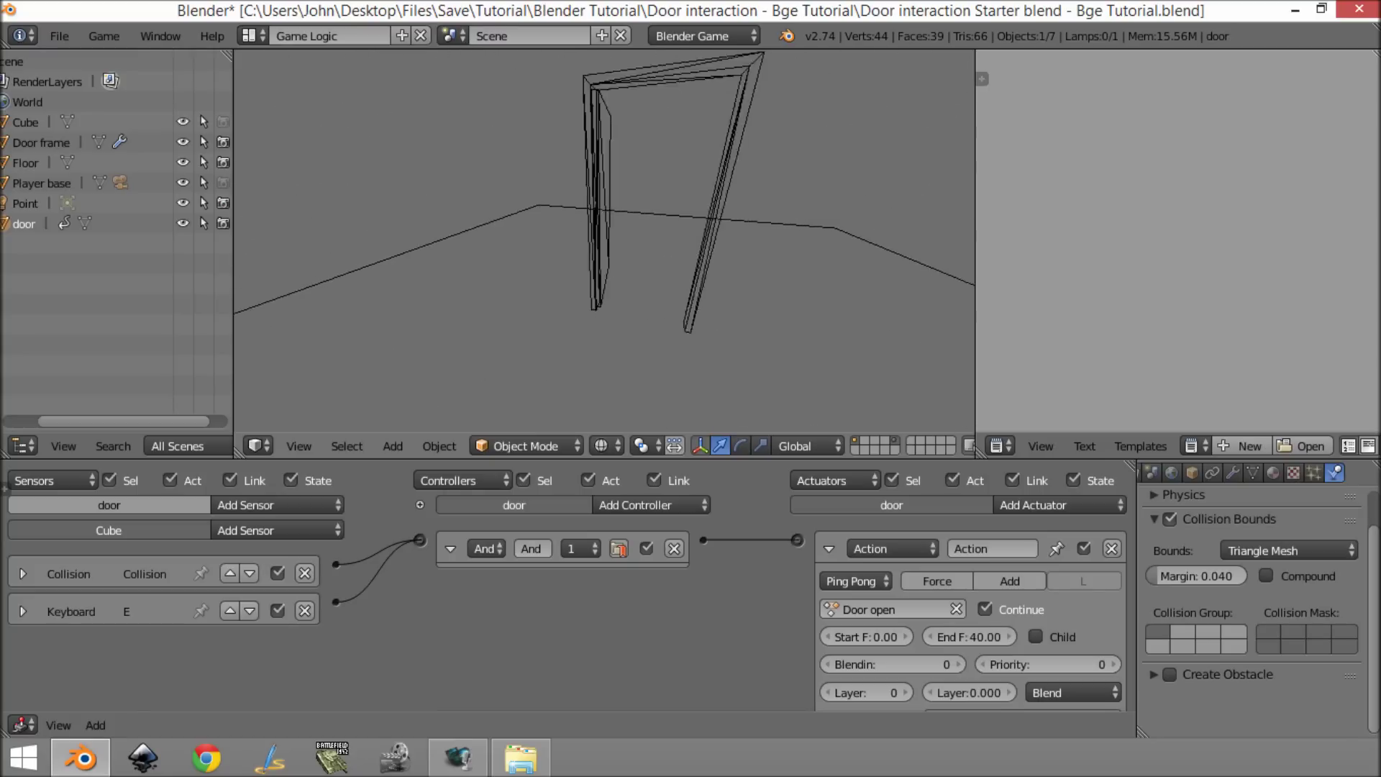
{"action": "key", "text": "e"}
{"action": "key", "text": "s"}
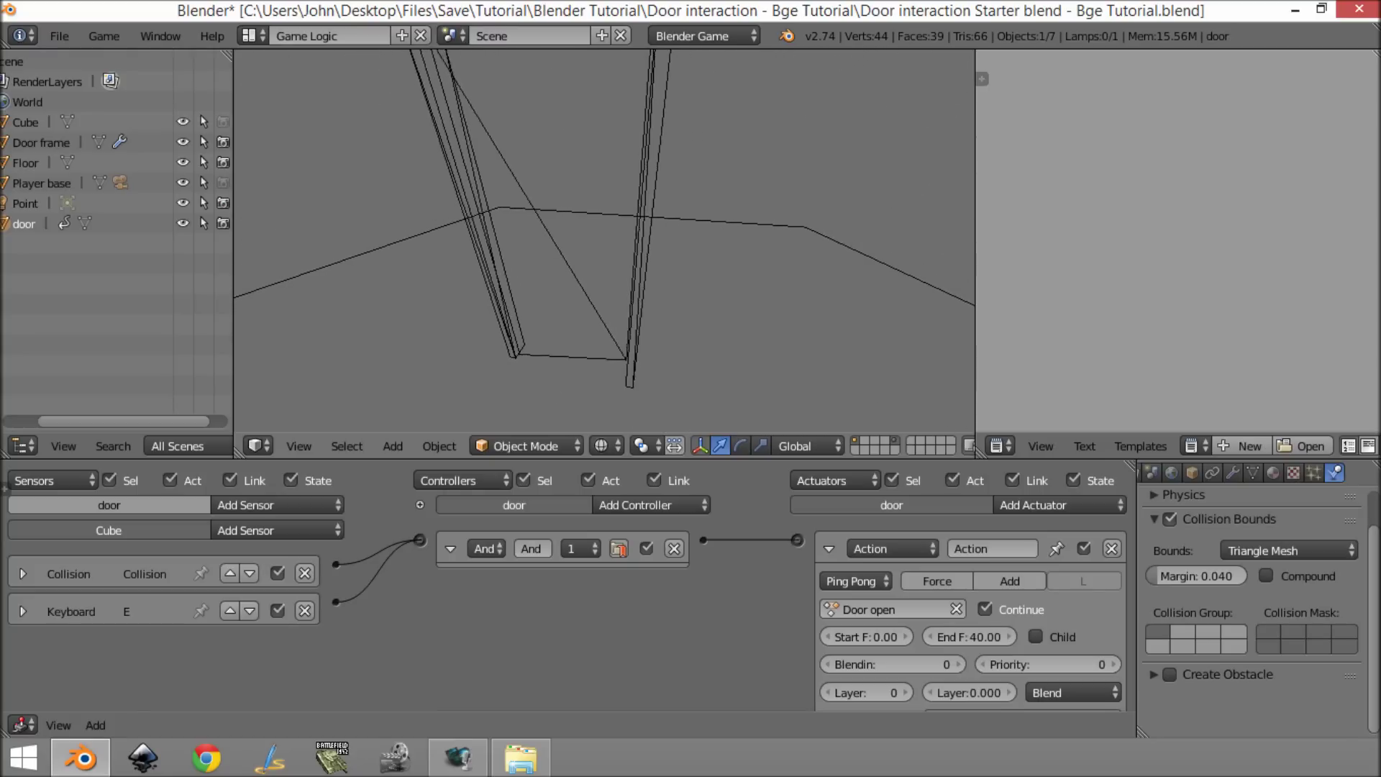
{"action": "key", "text": "e"}
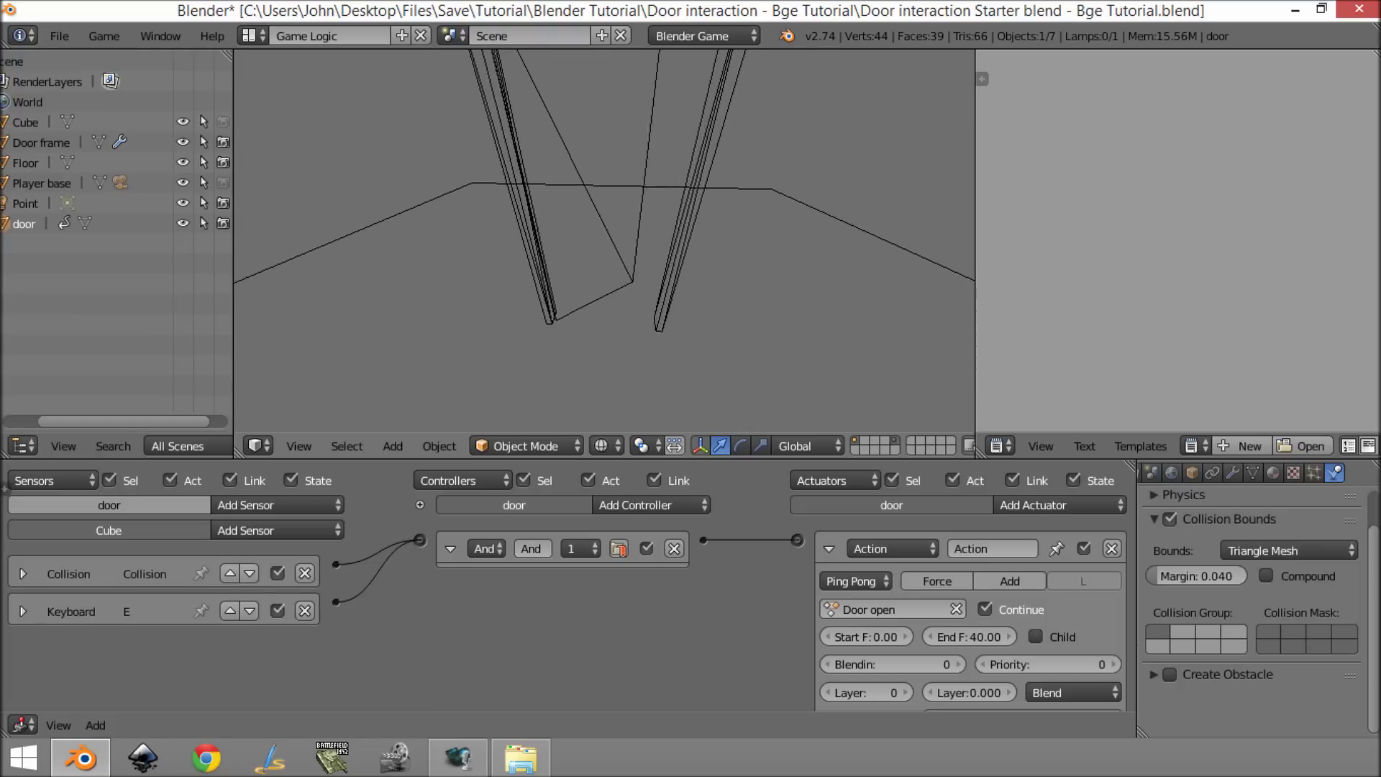
{"action": "key", "text": "e"}
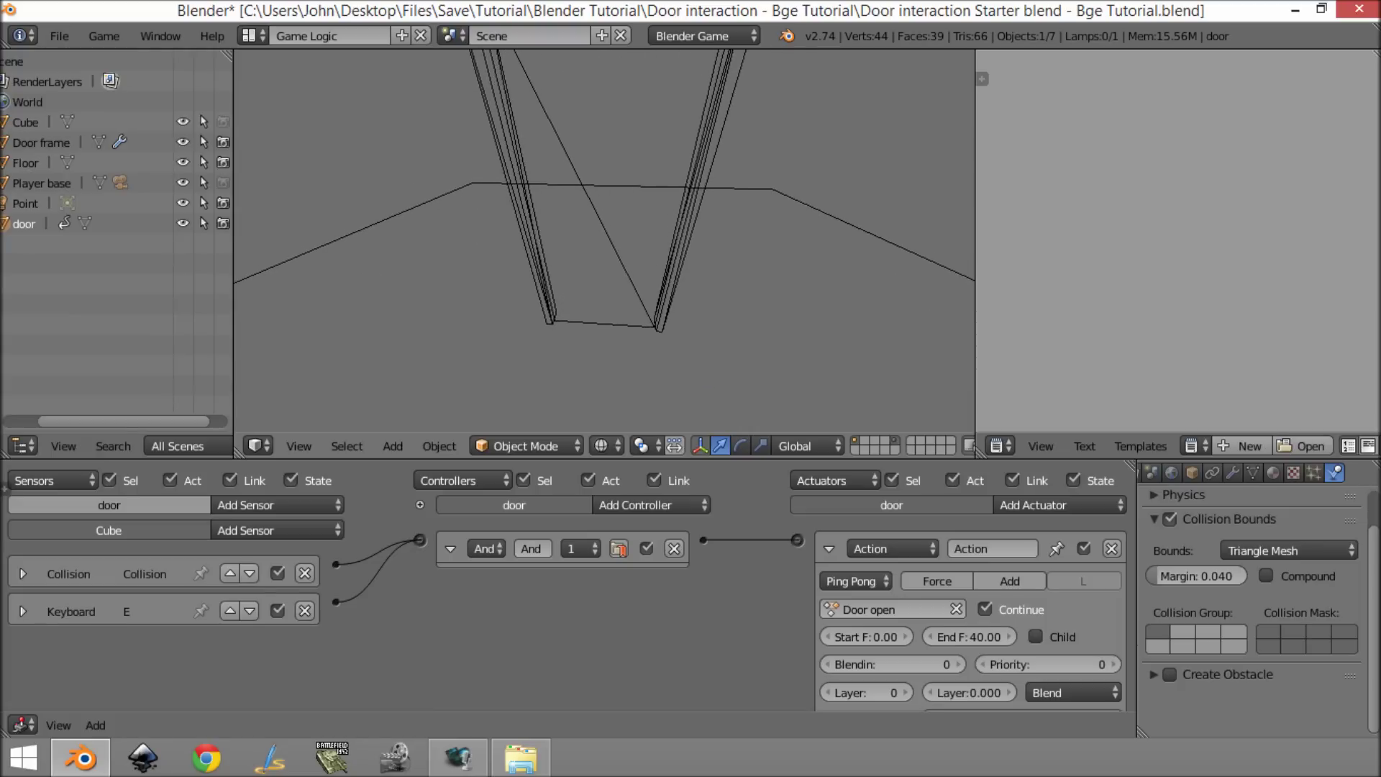
{"action": "key", "text": "e"}
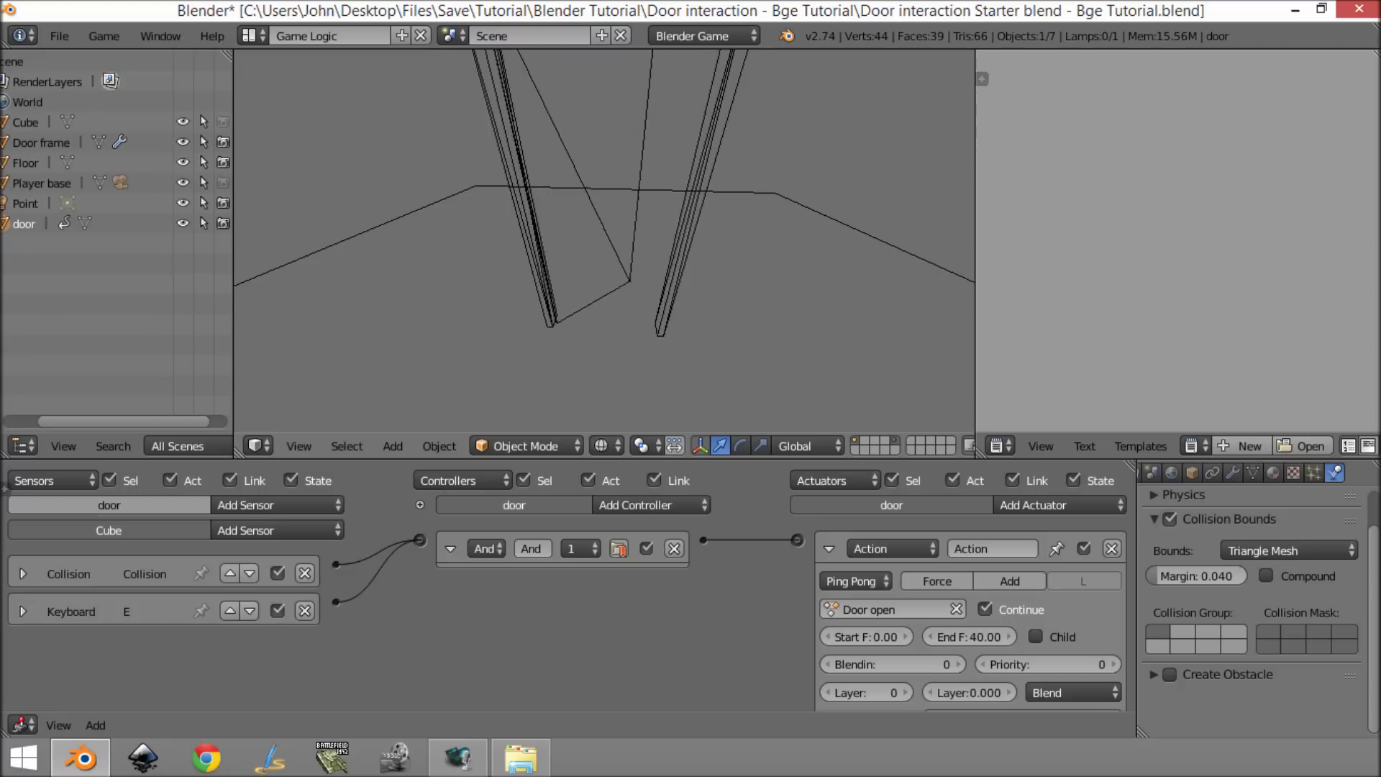
{"action": "key", "text": "w"}
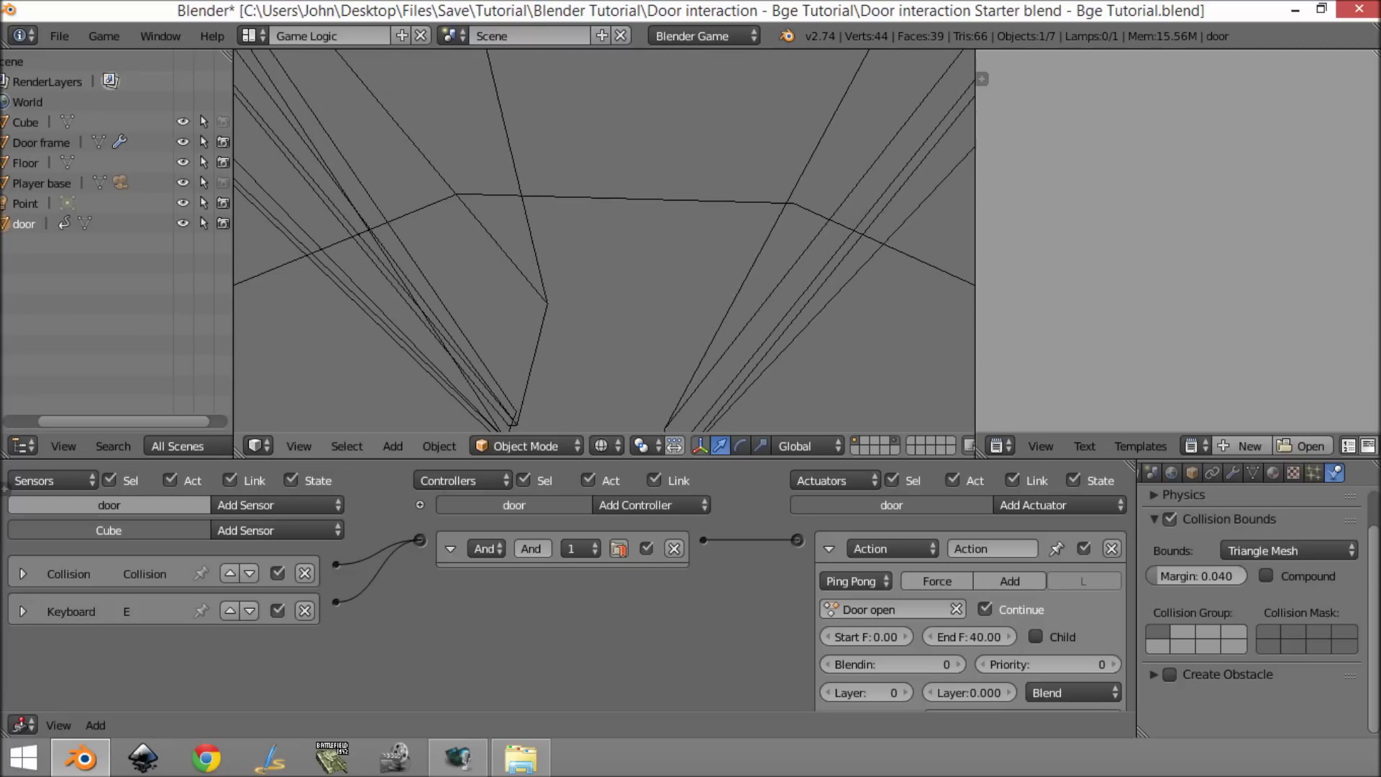
{"action": "key", "text": "s"}
{"action": "key", "text": "e"}
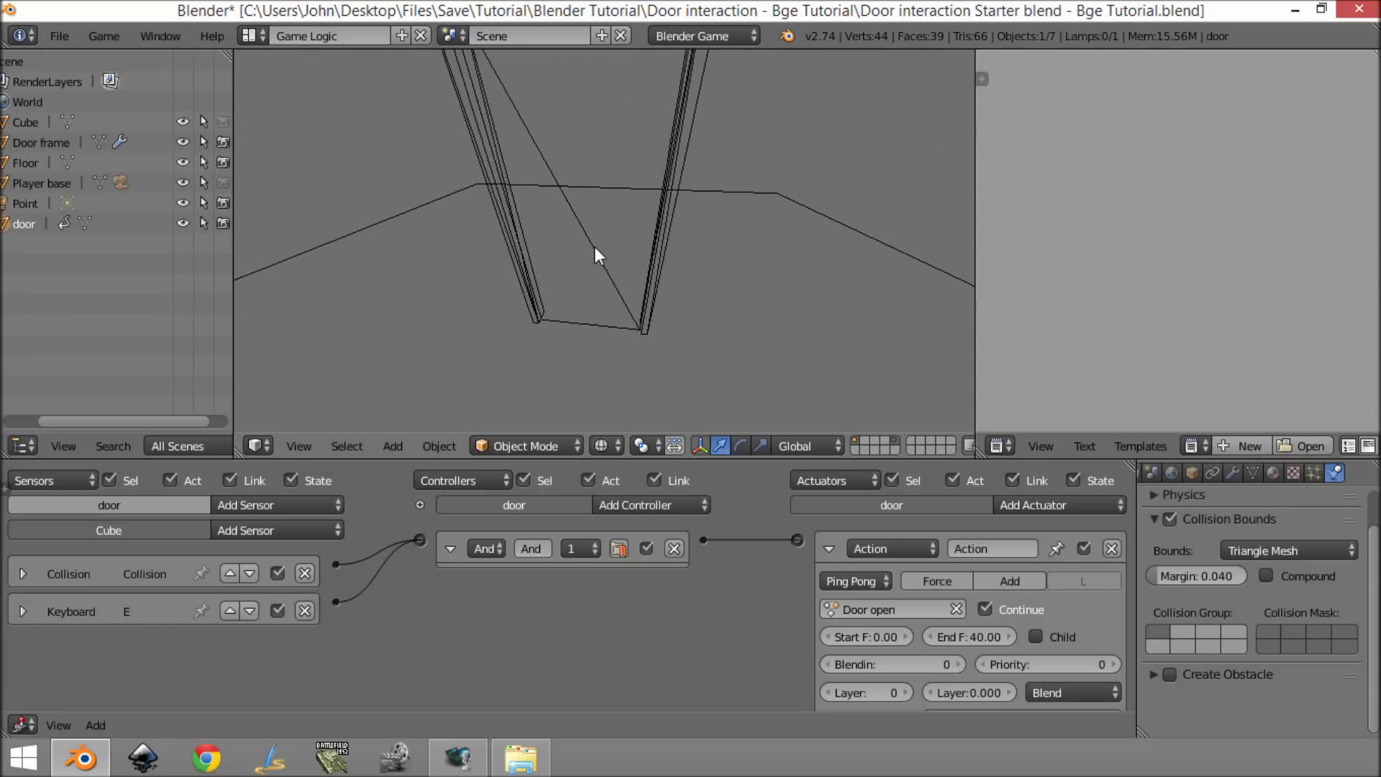
{"action": "key", "text": "Escape"}
Parent the door to the door frame using the Object option, and deselect everything.
{"action": "middle_click_drag", "start_coordinate": [550, 334], "coordinate": [507, 244]}
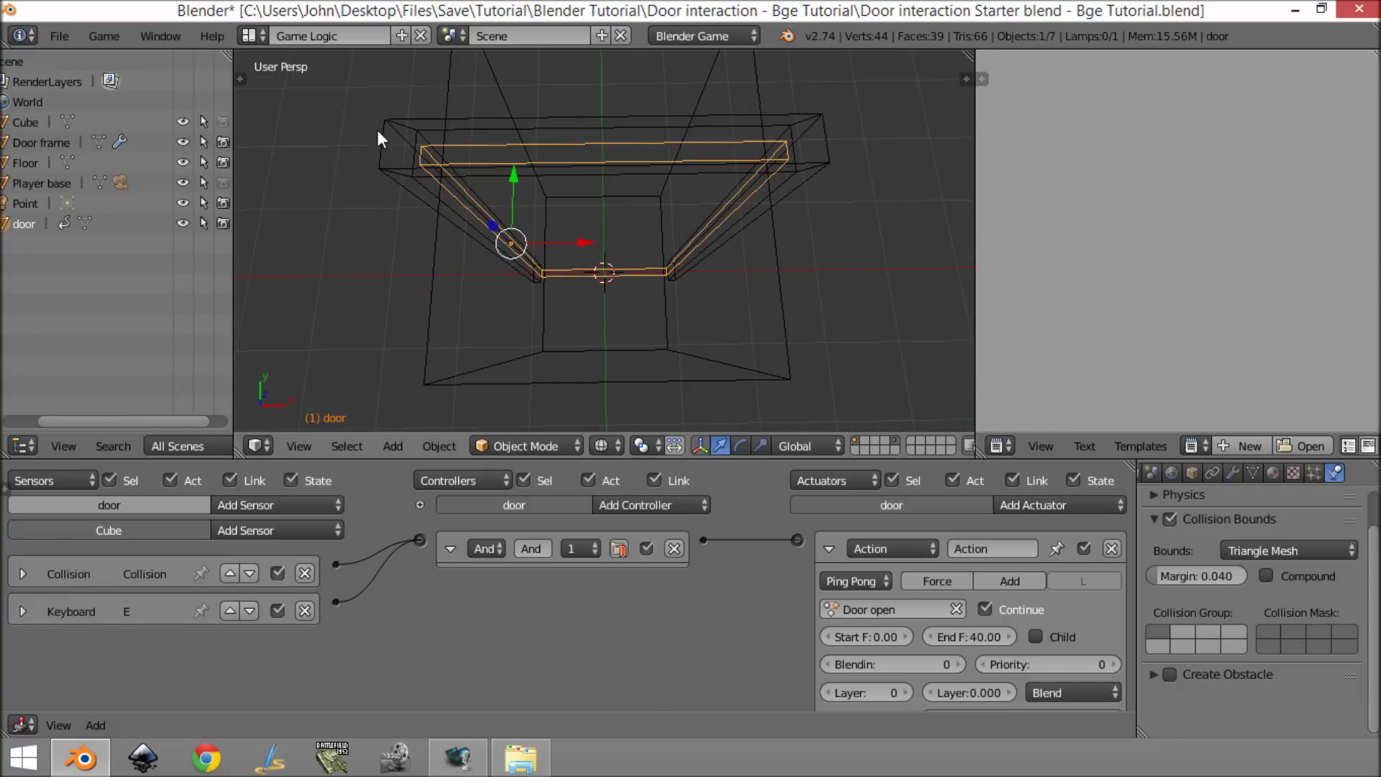
{"action": "middle_click_drag", "start_coordinate": [585, 291], "coordinate": [607, 210]}
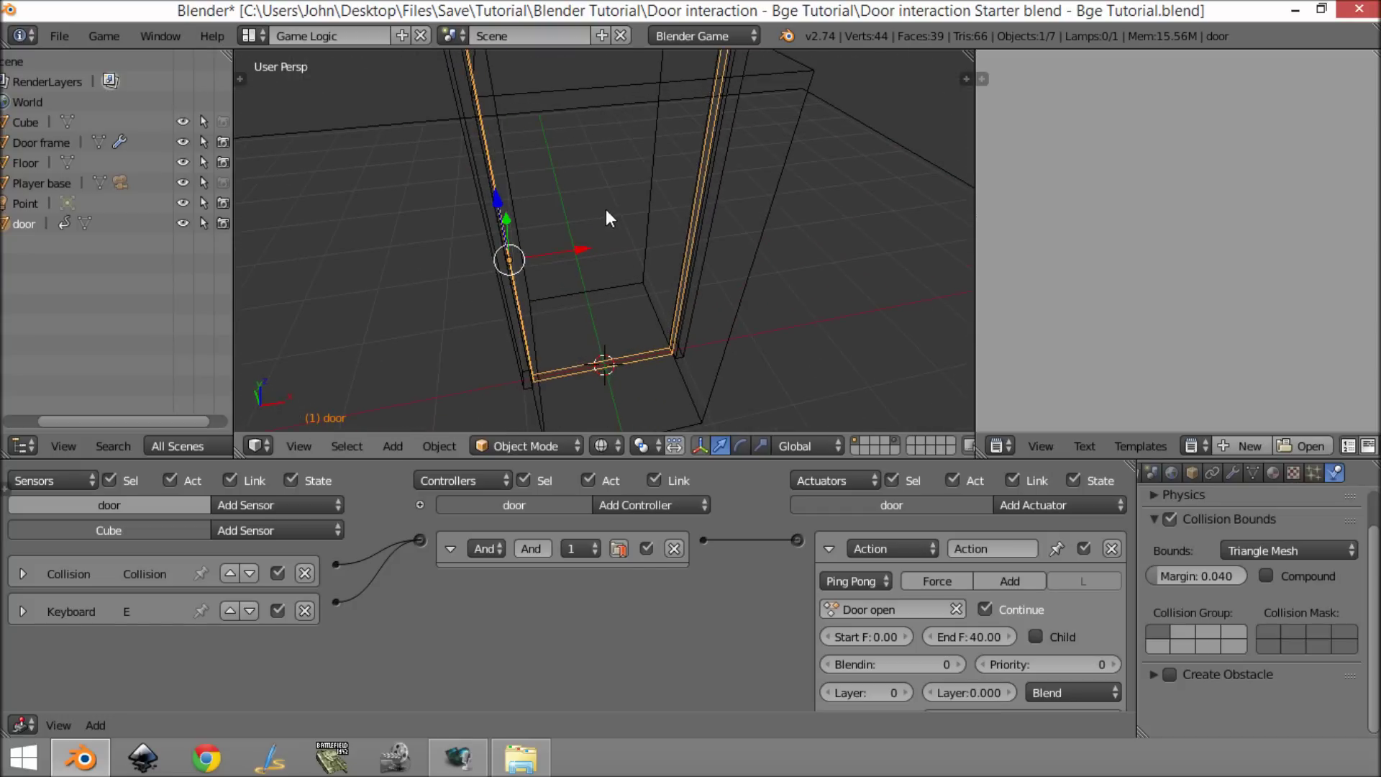
{"action": "right_click", "coordinate": [525, 383], "text": "shift"}
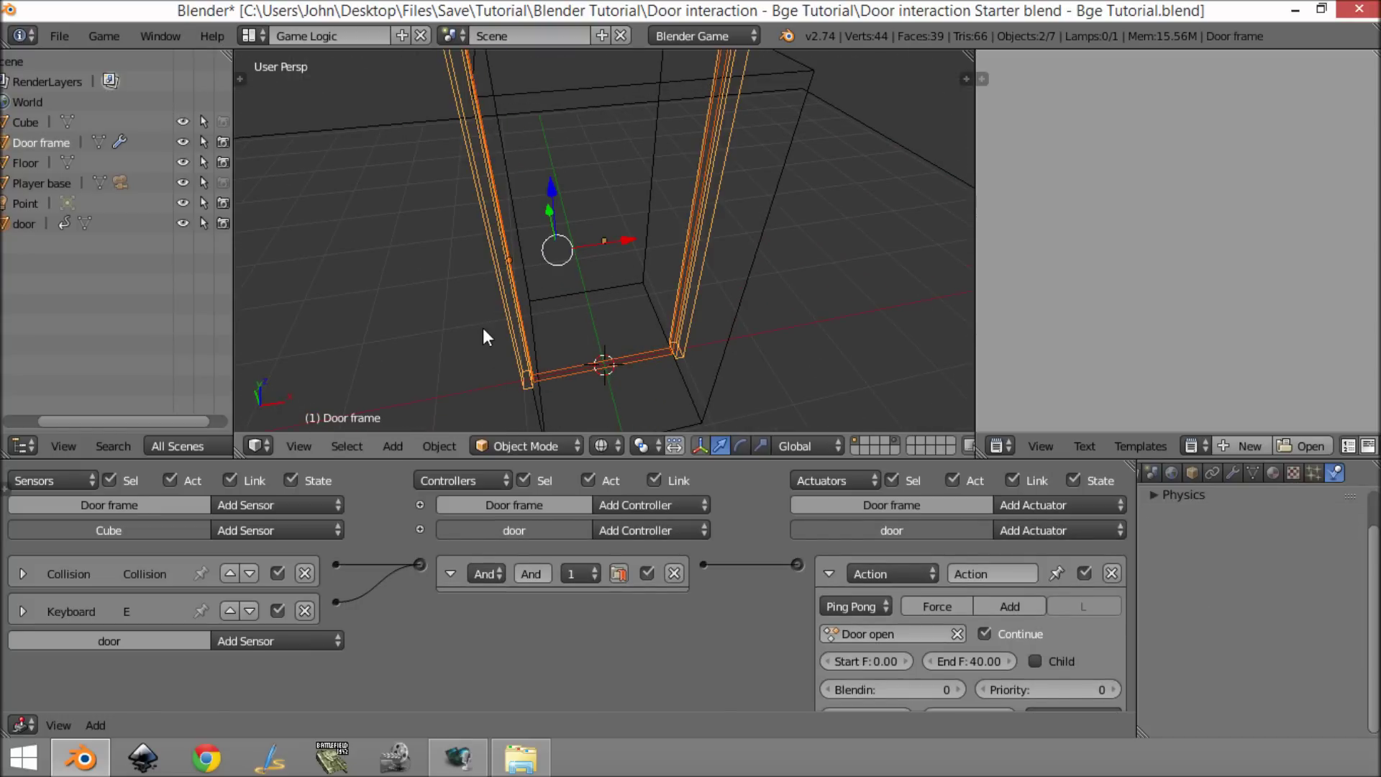
{"action": "key", "text": "ctrl+p"}
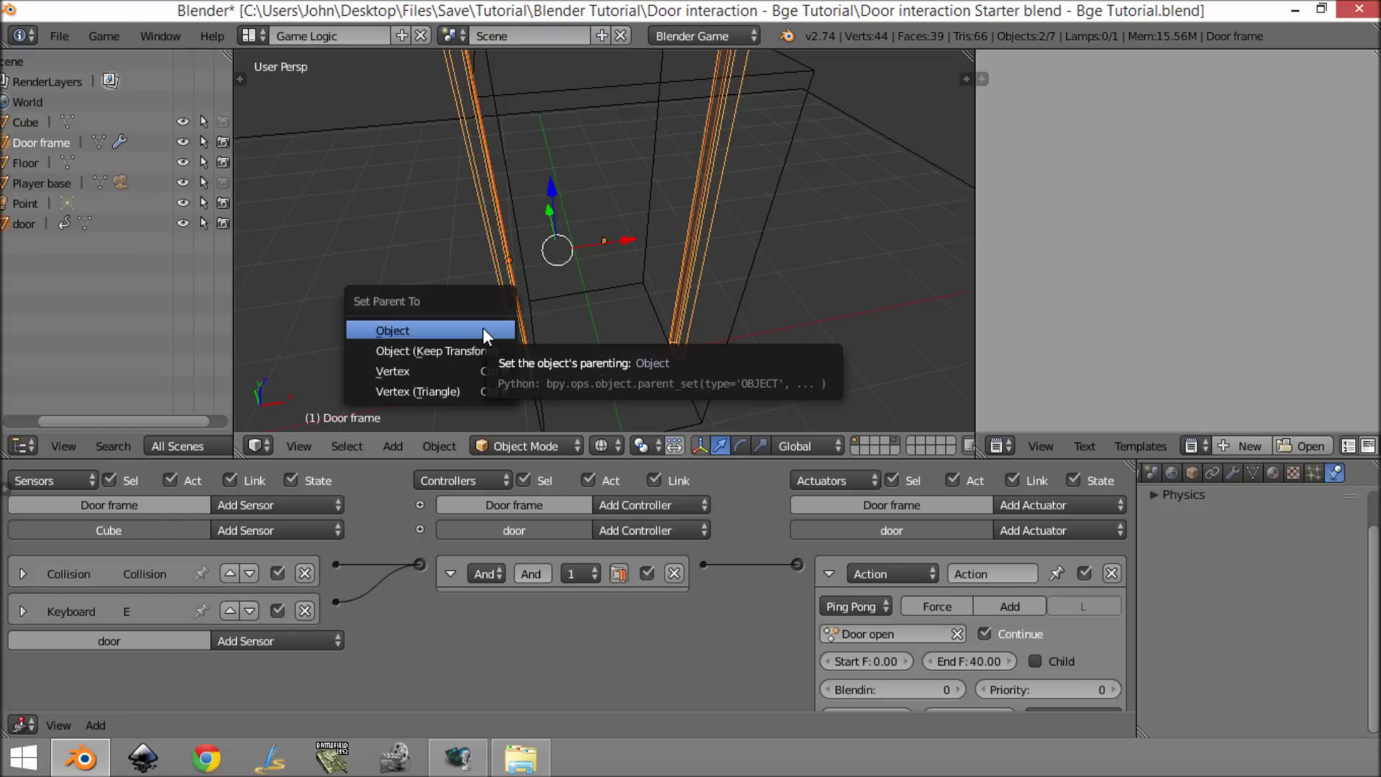
{"action": "left_click", "coordinate": [498, 334]}
{"action": "key", "text": "a"}
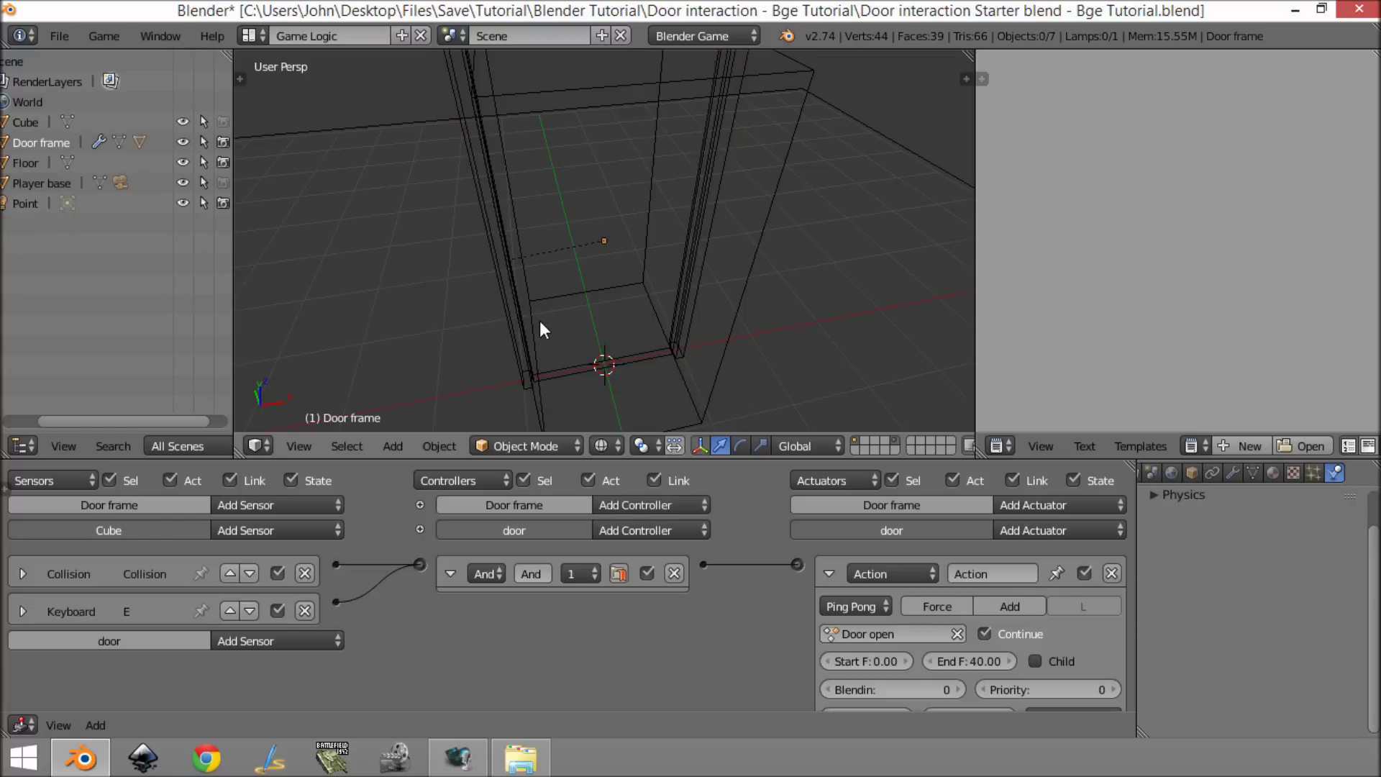
Run the game again, walk through the doorway, test the parented door with E from both sides, and quit.
{"action": "key", "text": "p"}
{"action": "key", "text": "w"}
{"action": "key", "text": "e"}
{"action": "key", "text": "w"}
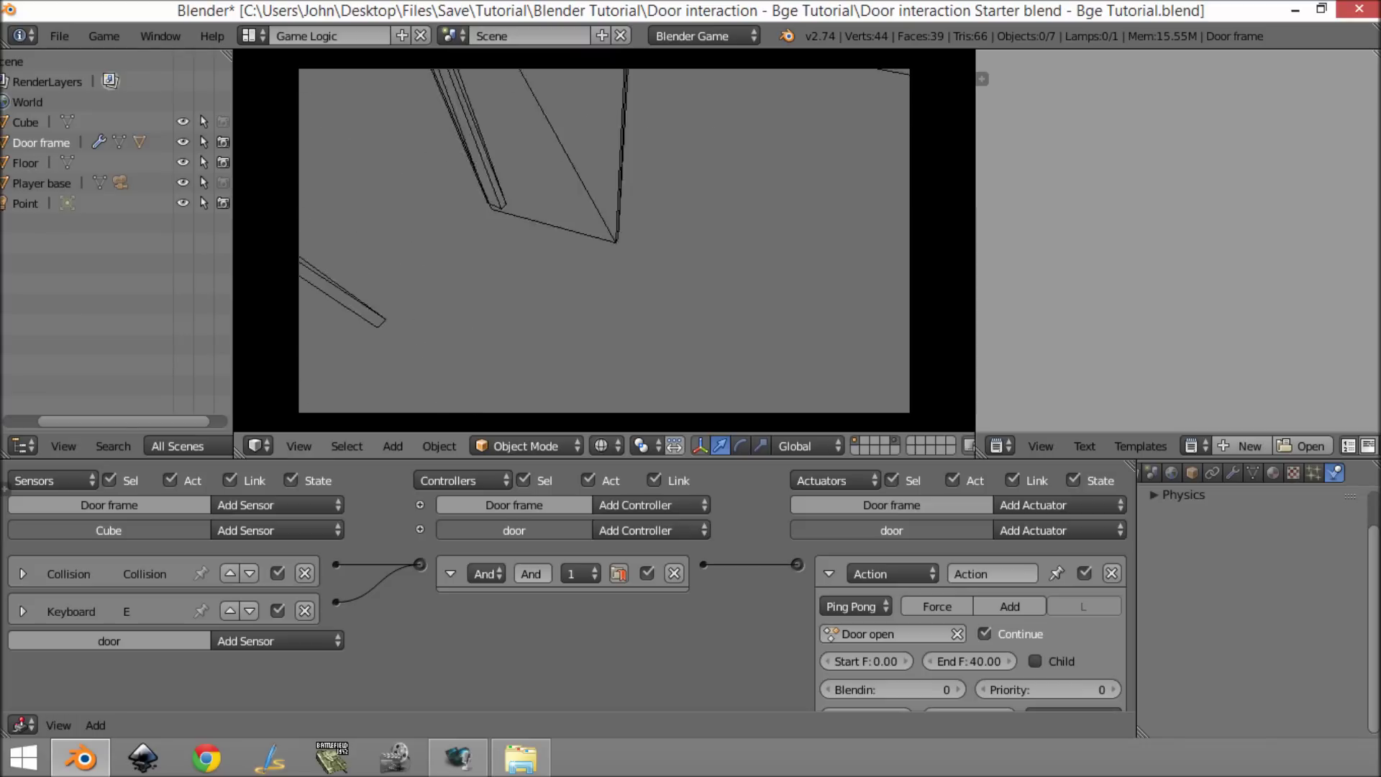
{"action": "key", "text": "w"}
{"action": "key", "text": "w"}
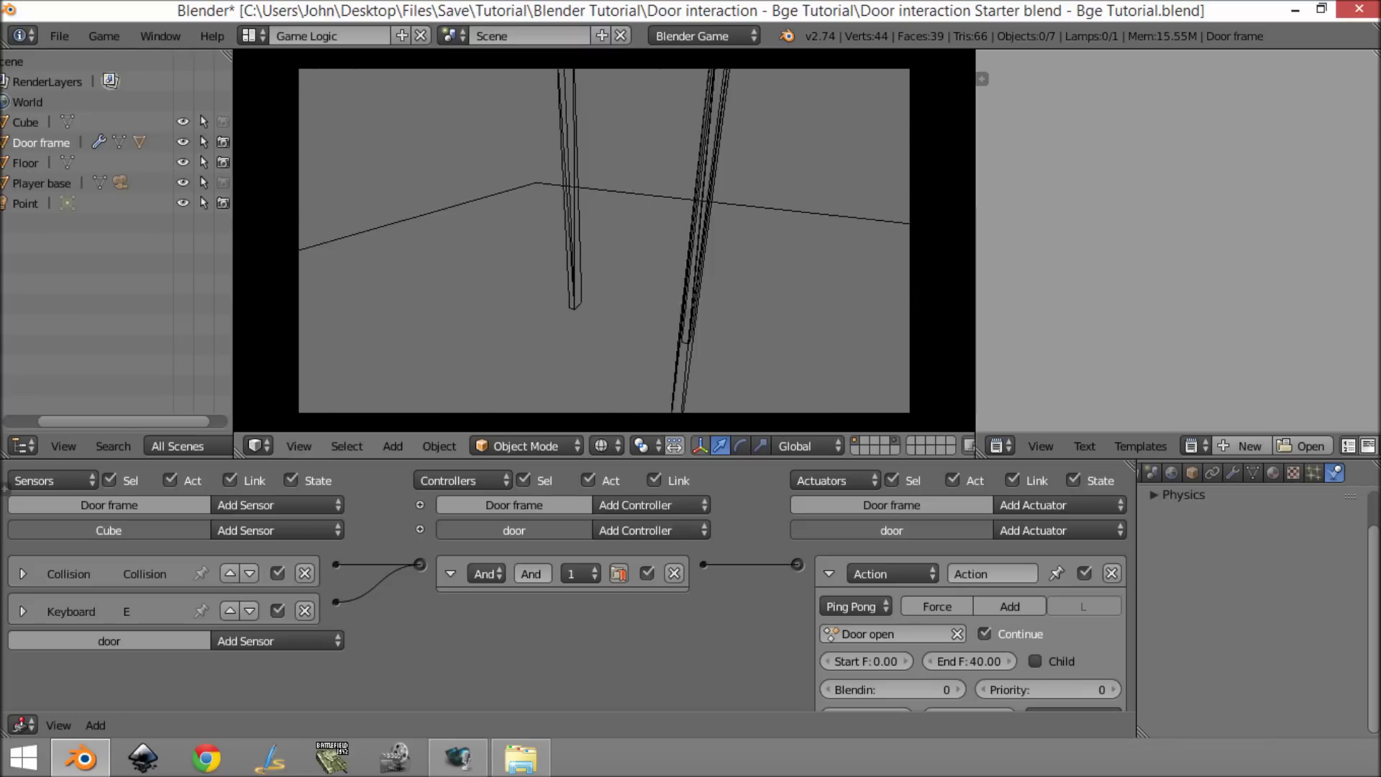
{"action": "key", "text": "w"}
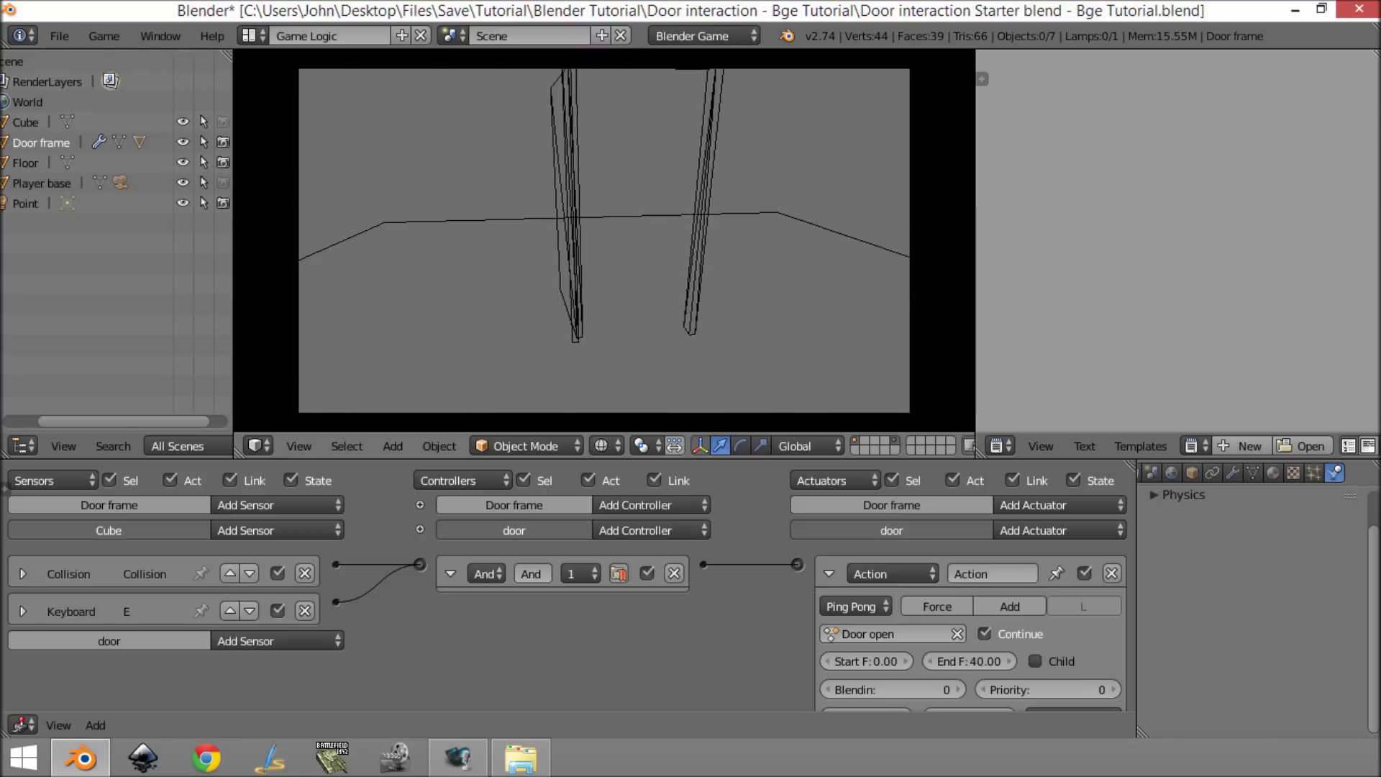
{"action": "key", "text": "e"}
{"action": "key", "text": "s"}
{"action": "key", "text": "w"}
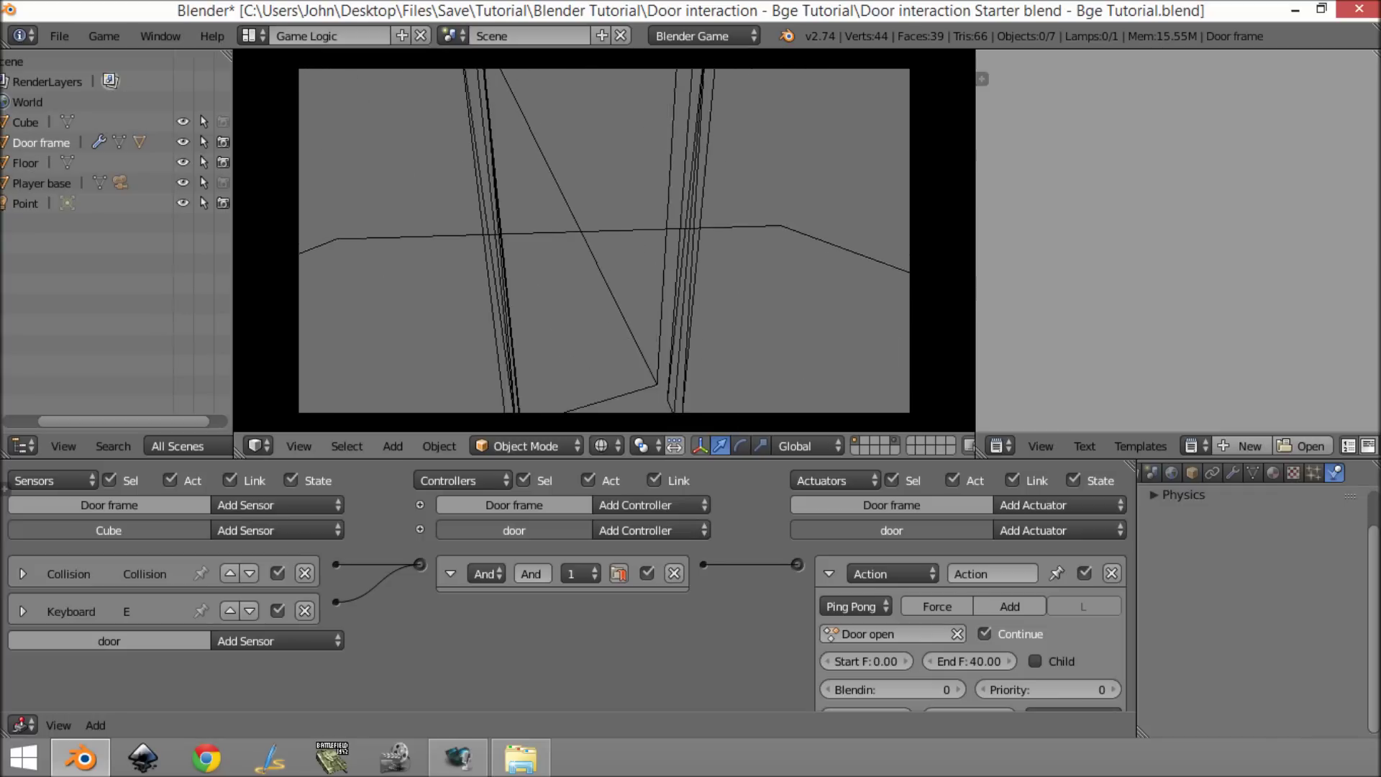
{"action": "key", "text": "w"}
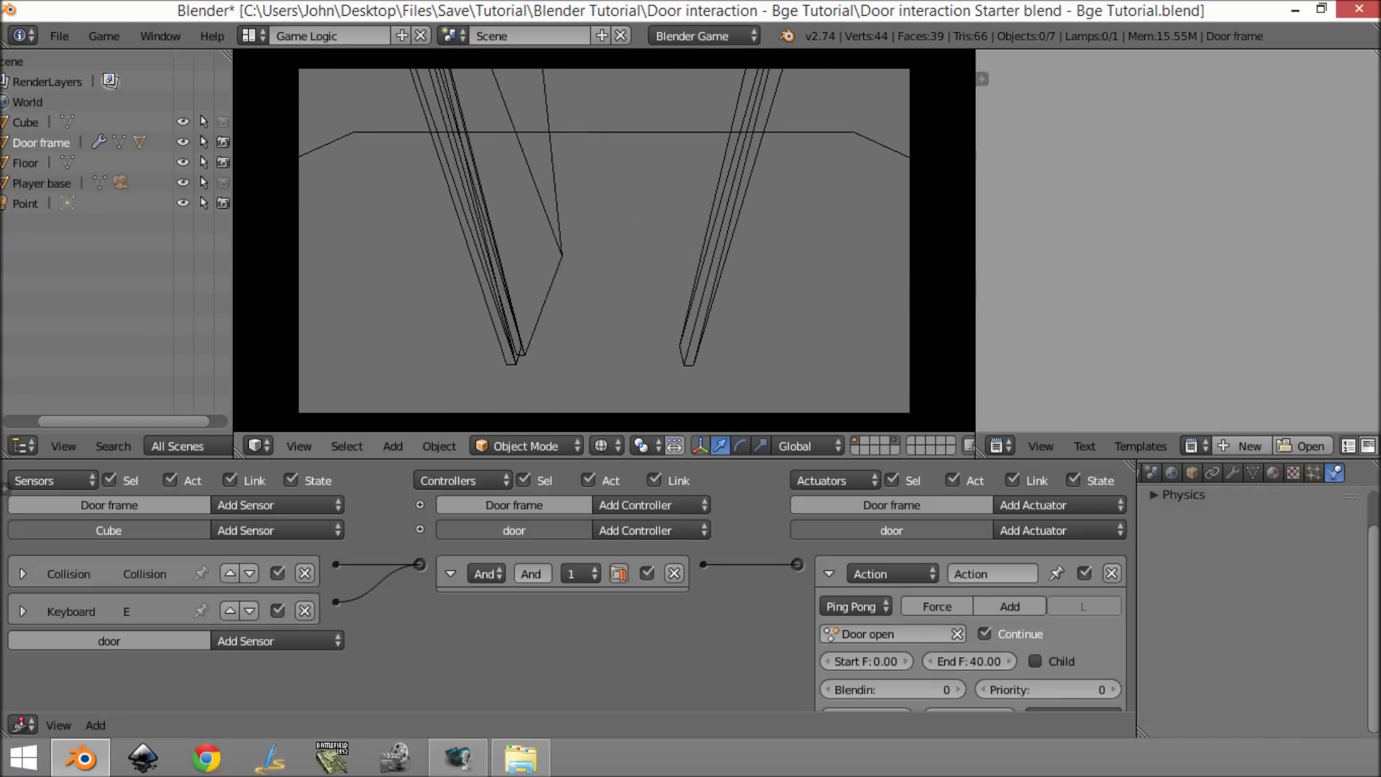
{"action": "key", "text": "Escape"}
{"action": "middle_click_drag", "start_coordinate": [663, 238], "coordinate": [506, 351]}
{"action": "middle_click_drag", "start_coordinate": [710, 233], "coordinate": [679, 216]}
{"action": "key", "text": "b"}
{"action": "left_click_drag", "start_coordinate": [698, 191], "coordinate": [521, 319]}
{"action": "middle_click_drag", "start_coordinate": [519, 311], "coordinate": [353, 132]}
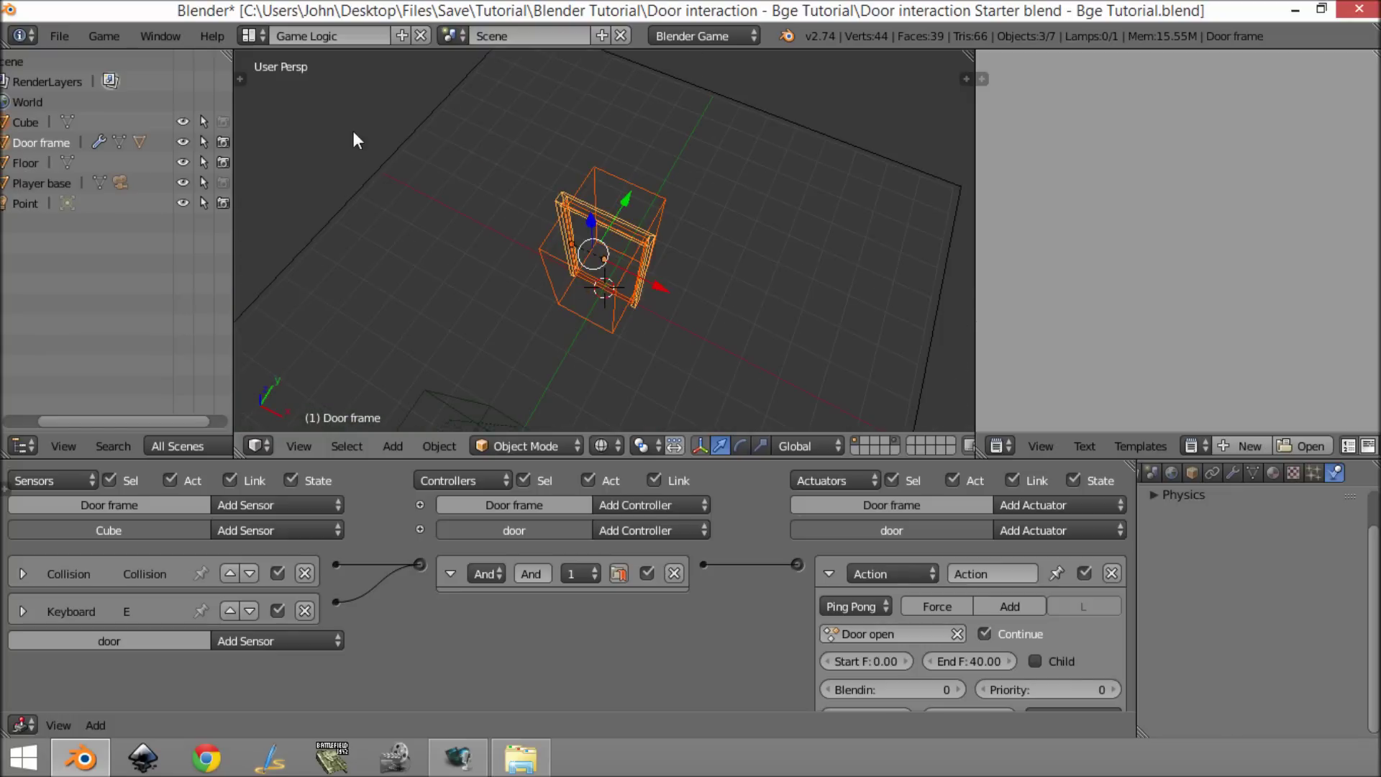
{"action": "middle_click_drag", "start_coordinate": [619, 312], "coordinate": [551, 309]}
{"action": "right_click", "coordinate": [554, 308]}
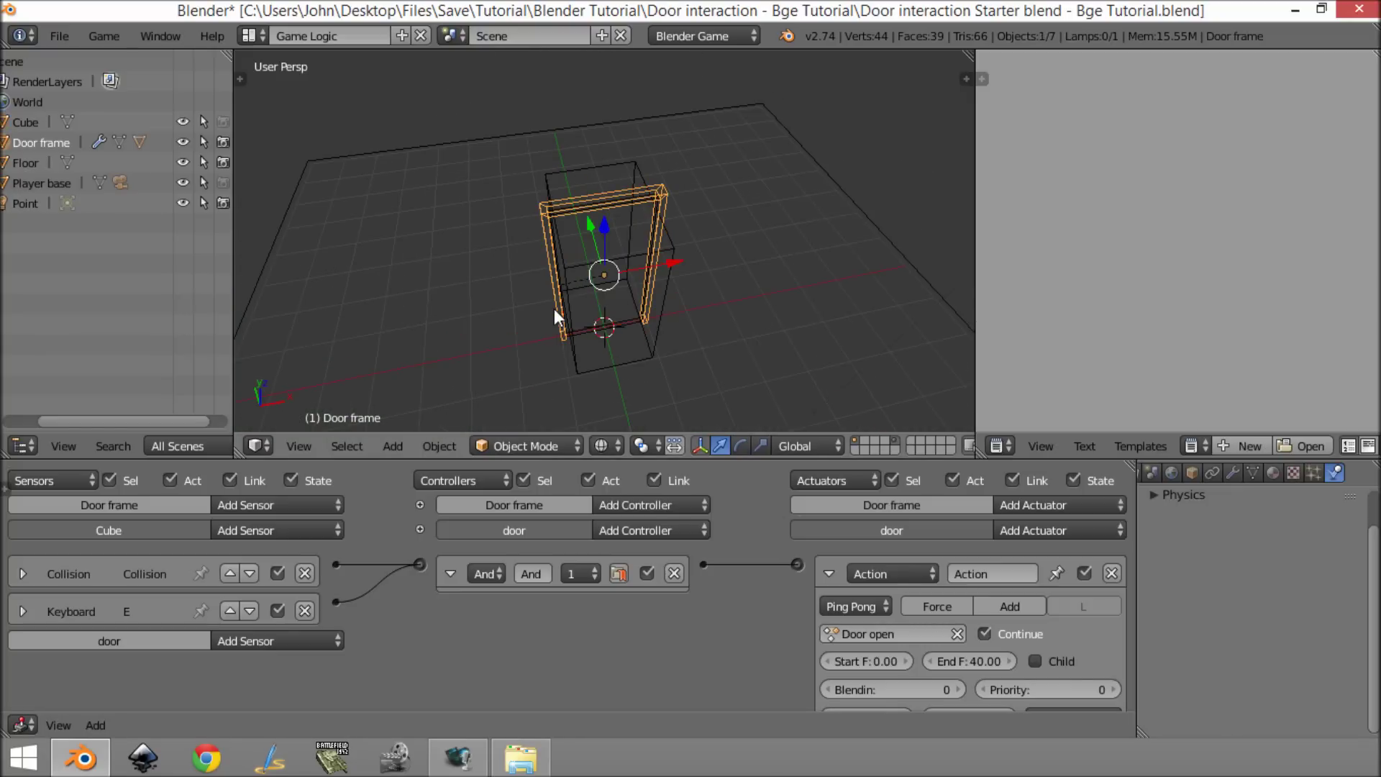
{"action": "right_click", "coordinate": [620, 338]}
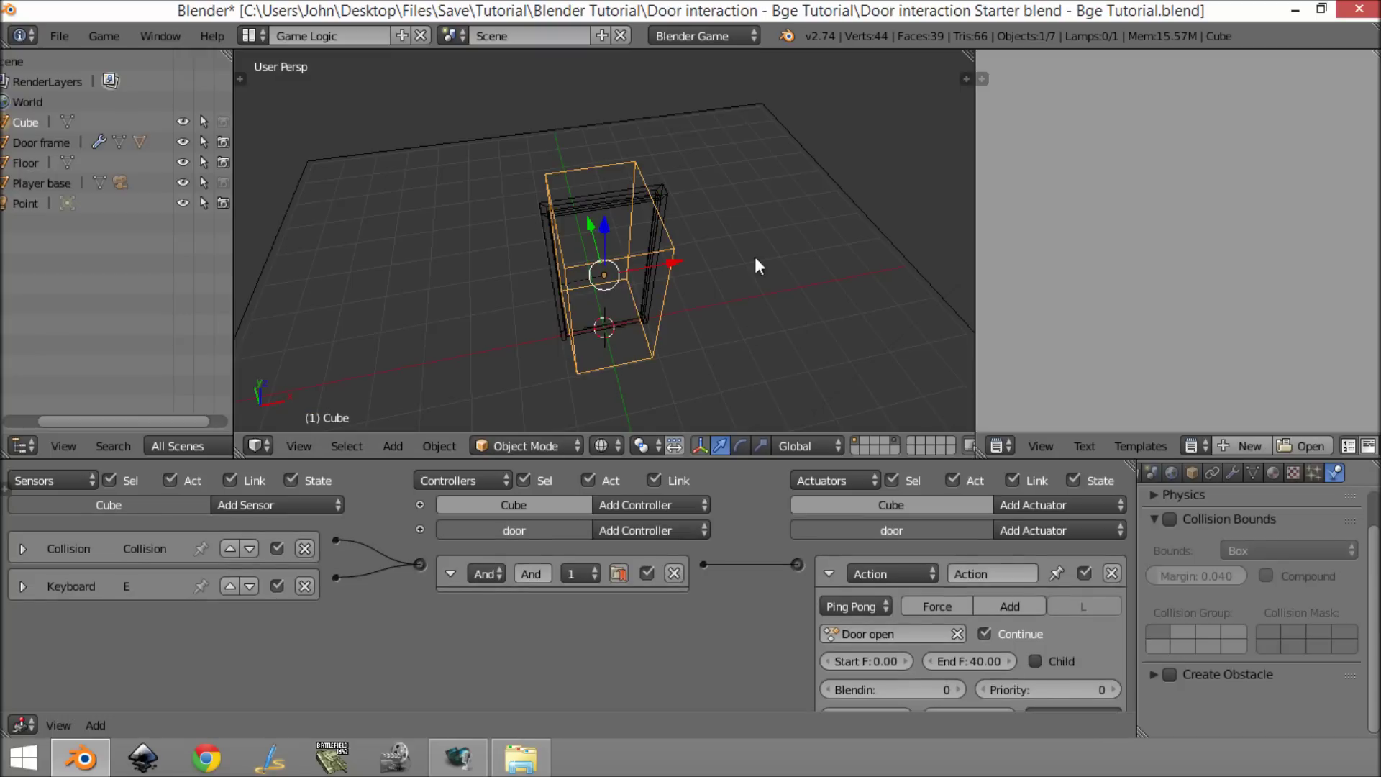
Parent the door frame to the trigger cube using the Object option, and deselect everything.
{"action": "middle_click_drag", "start_coordinate": [452, 282], "coordinate": [563, 196]}
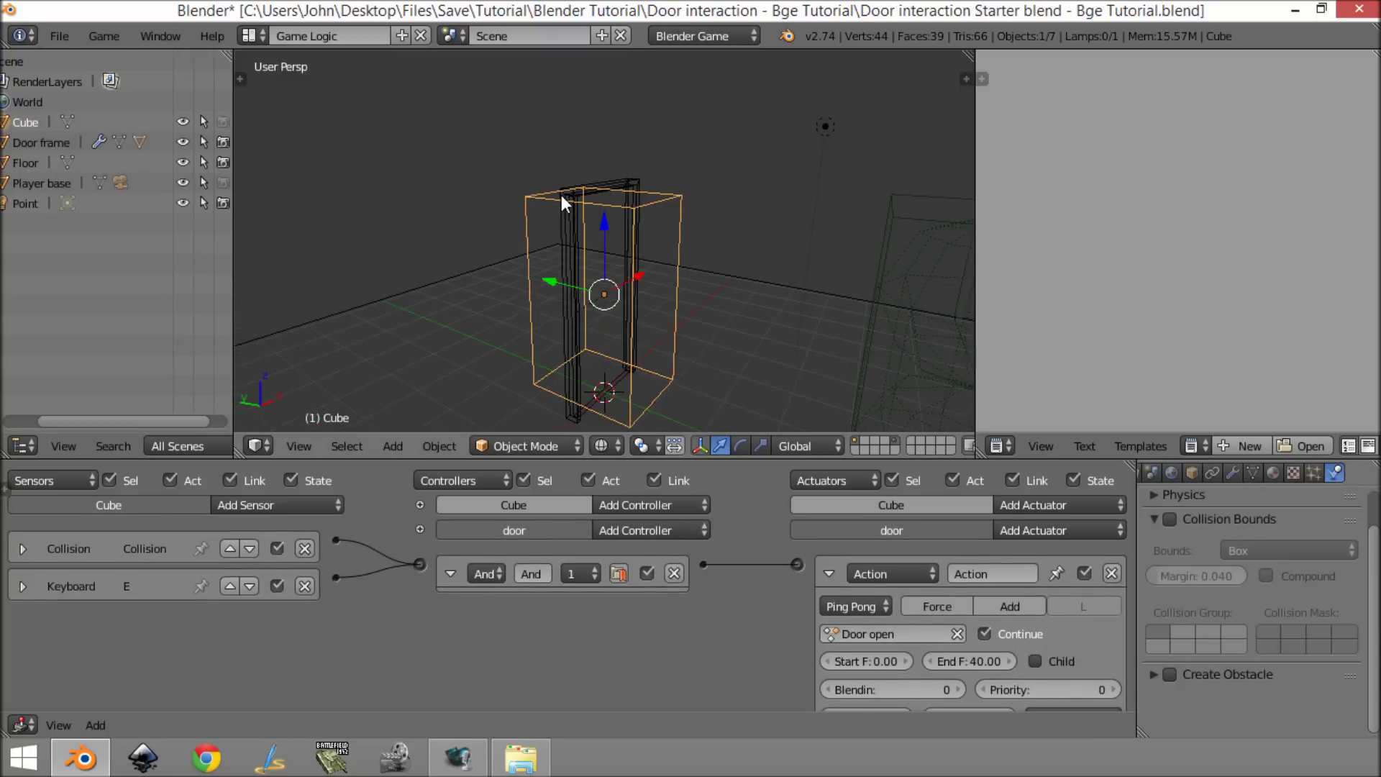
{"action": "scroll", "coordinate": [632, 215], "scroll_direction": "up", "scroll_amount": 2}
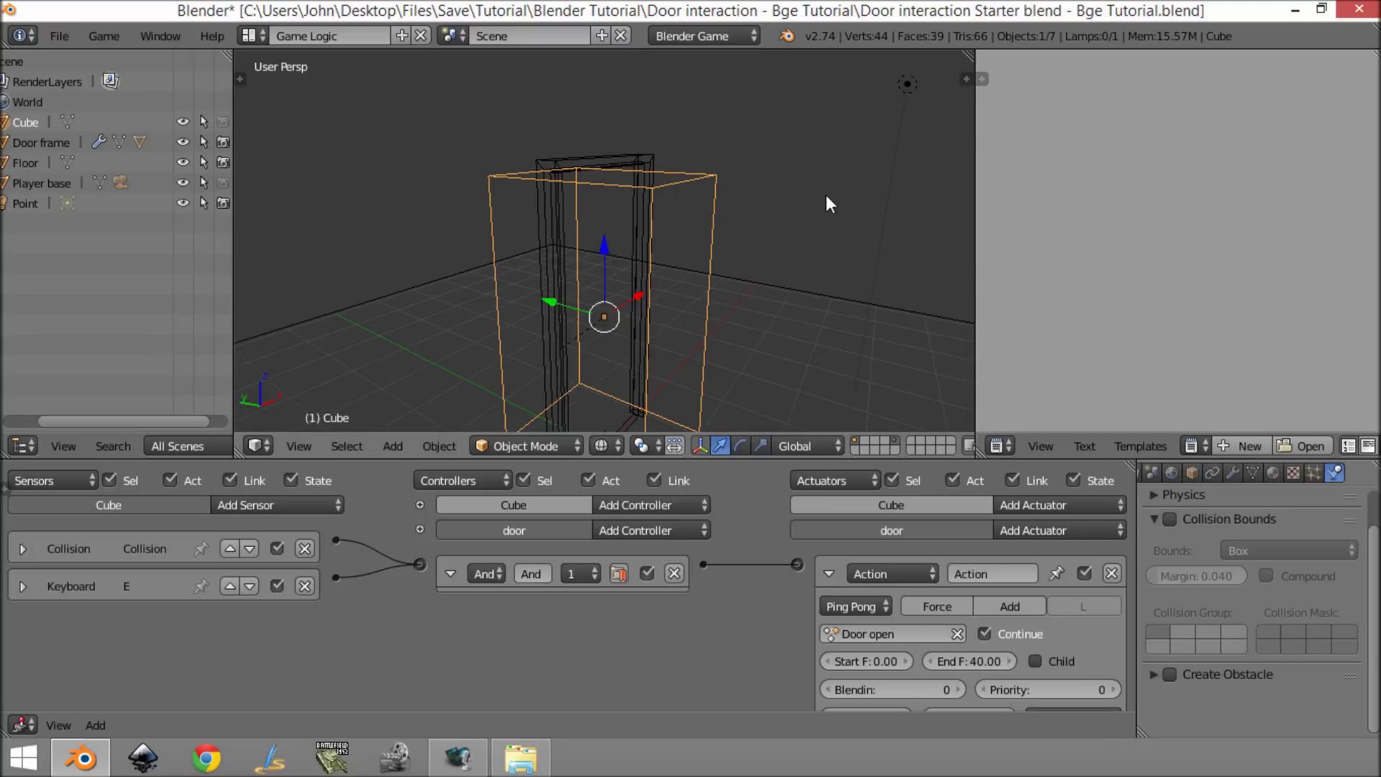
{"action": "right_click", "coordinate": [645, 150]}
{"action": "right_click", "coordinate": [710, 182], "text": "shift"}
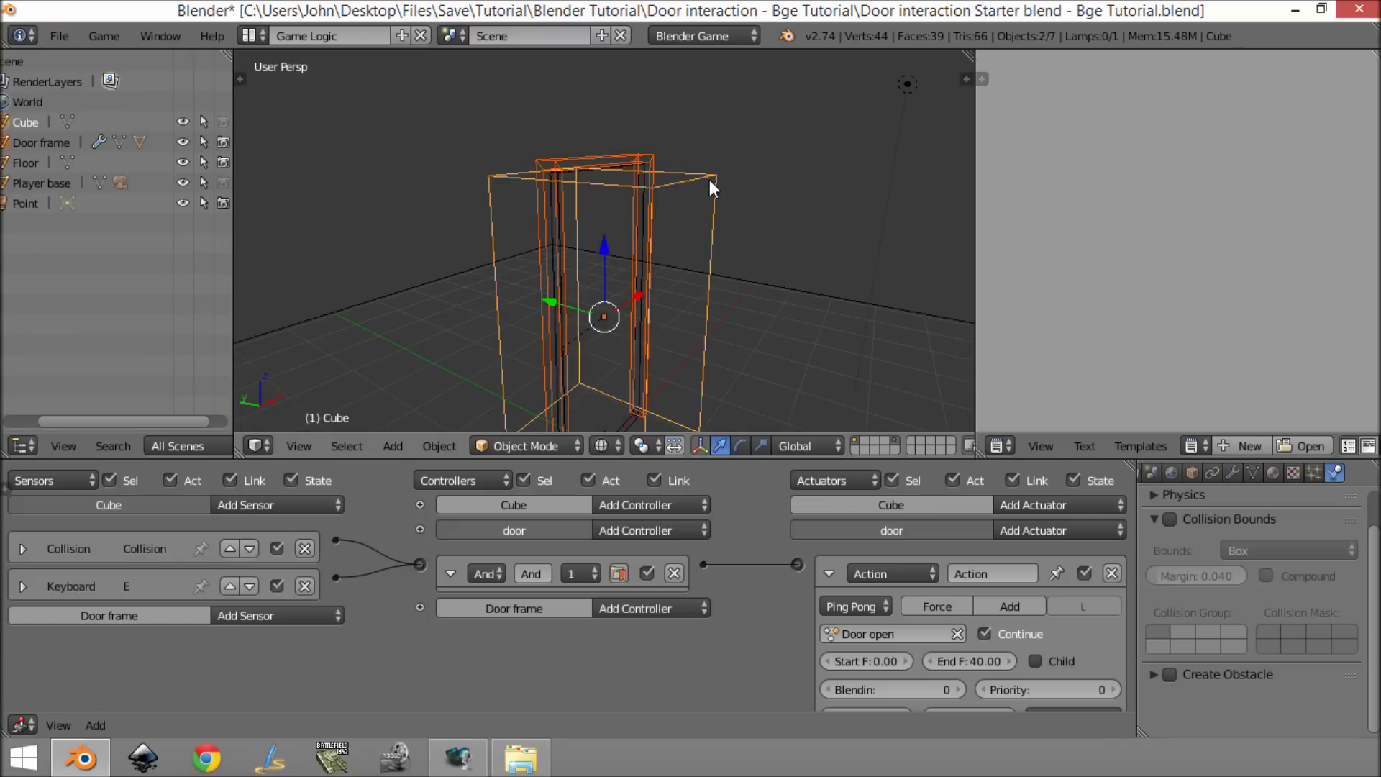
{"action": "key", "text": "ctrl+p"}
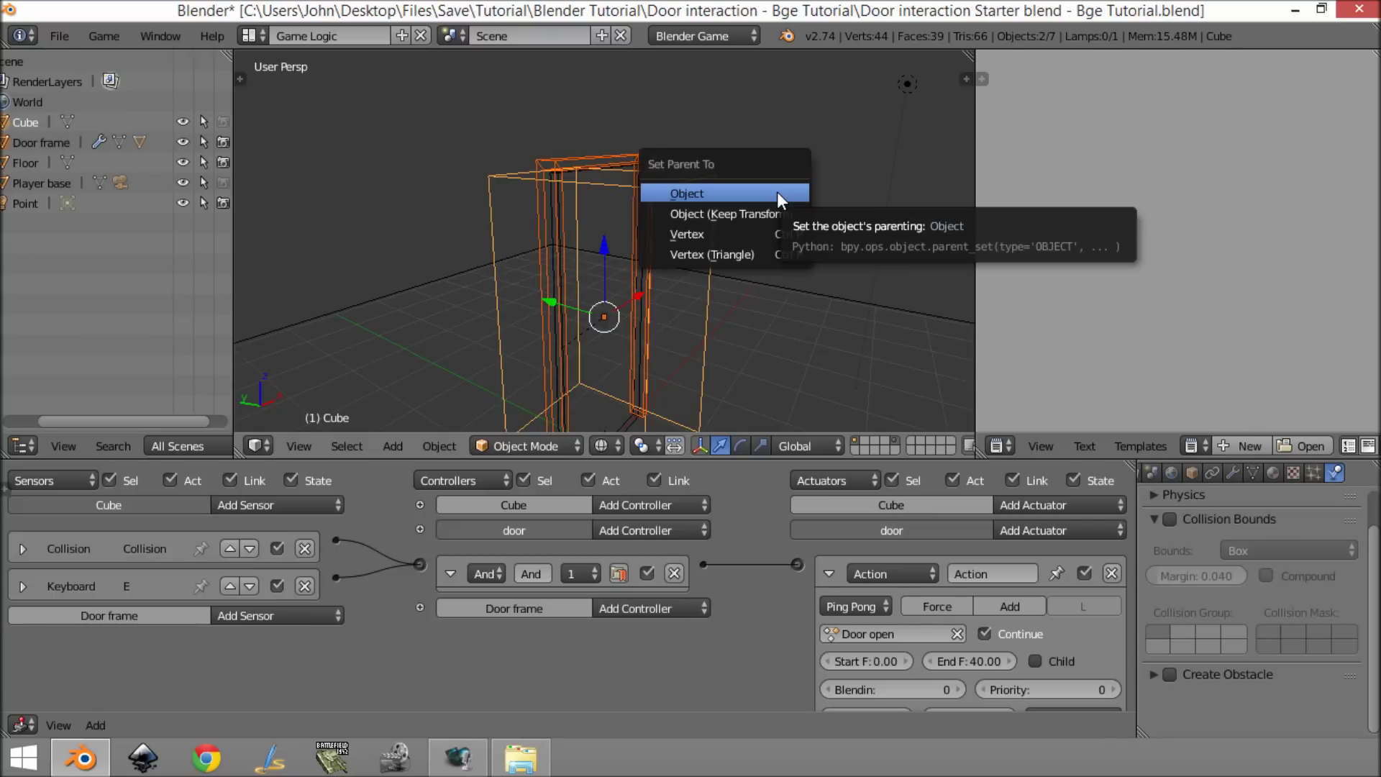
{"action": "left_click", "coordinate": [783, 191]}
{"action": "key", "text": "a"}
Try moving the trigger cube to check that the door and frame follow it, and cancel the move.
{"action": "middle_click_drag", "start_coordinate": [788, 279], "coordinate": [530, 329]}
{"action": "right_click", "coordinate": [718, 304]}
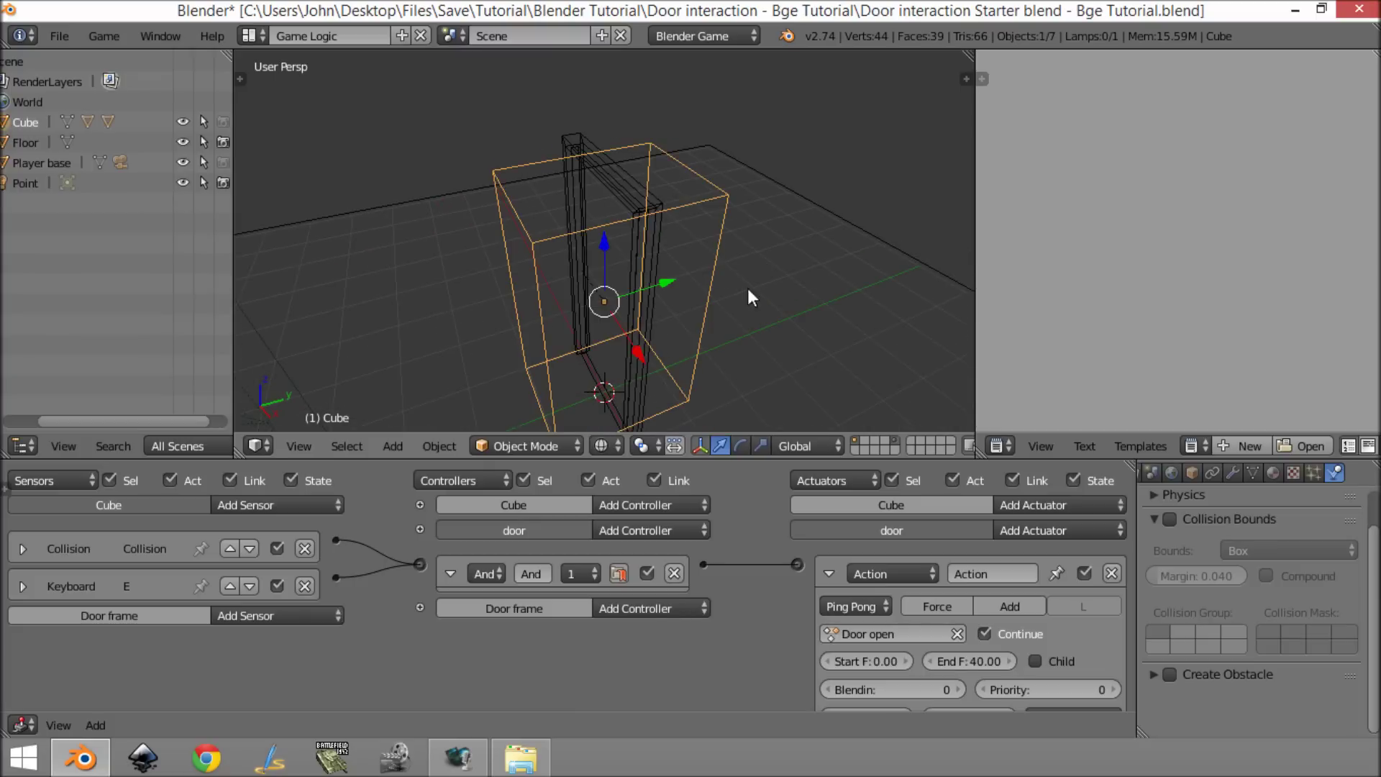
{"action": "key", "text": "g"}
{"action": "key", "text": "Escape"}
Select the trigger cube, door frame and door together and put them in a new group.
{"action": "middle_click_drag", "start_coordinate": [588, 296], "coordinate": [703, 230]}
{"action": "key", "text": "a"}
{"action": "key", "text": "b"}
{"action": "left_click_drag", "start_coordinate": [713, 170], "coordinate": [496, 384]}
{"action": "key", "text": "ctrl+g"}
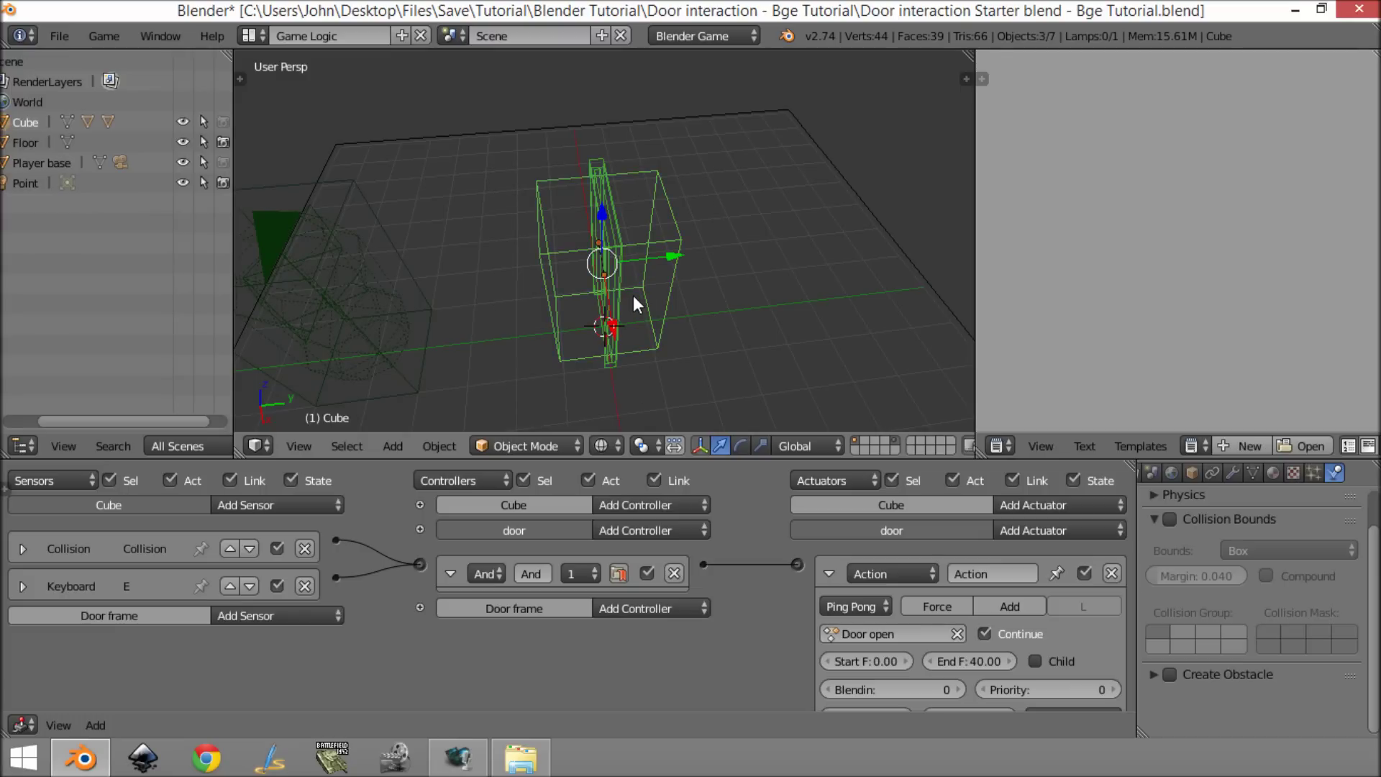
Rename the new group to "Door" in the trigger cube's object settings.
{"action": "left_click", "coordinate": [1195, 472]}
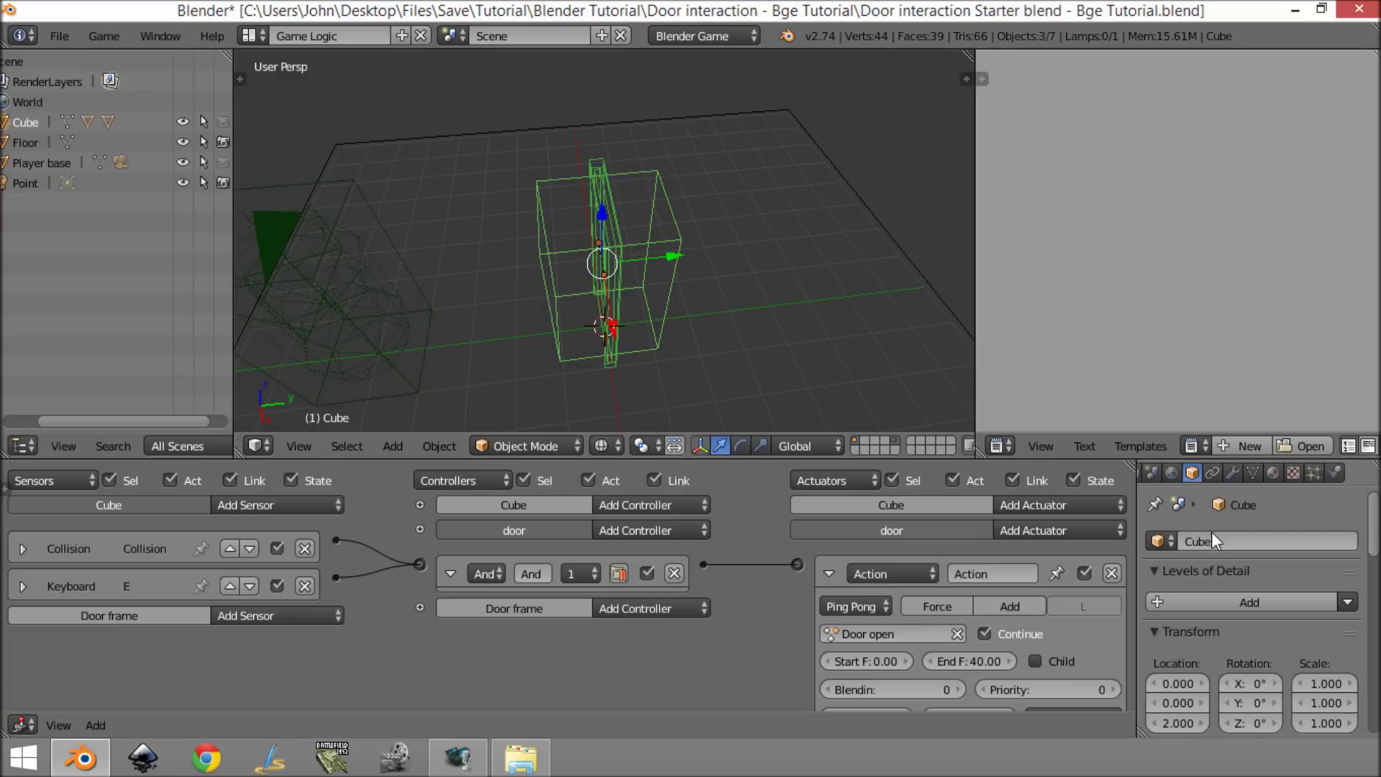
{"action": "scroll", "coordinate": [1227, 557], "scroll_direction": "down", "scroll_amount": 10}
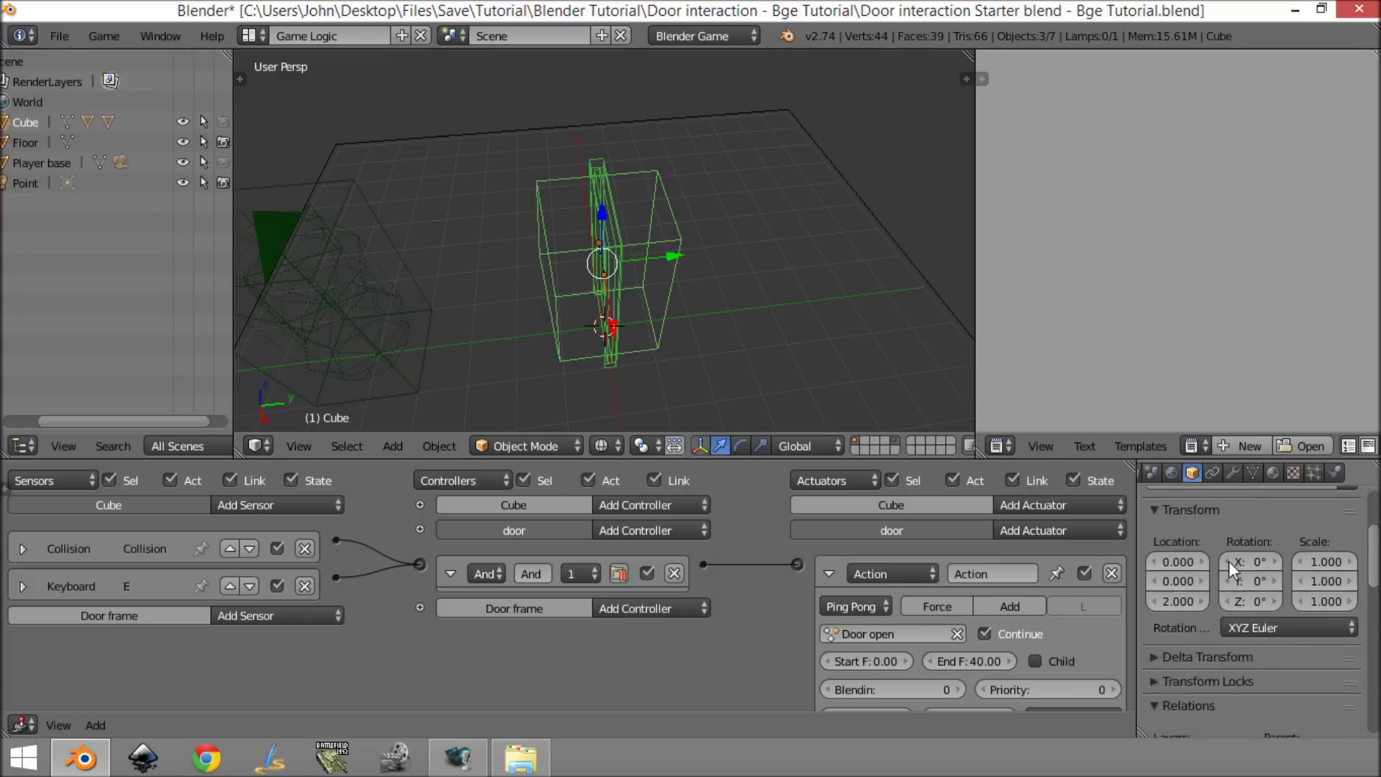
{"action": "scroll", "coordinate": [1231, 591], "scroll_direction": "down", "scroll_amount": 2}
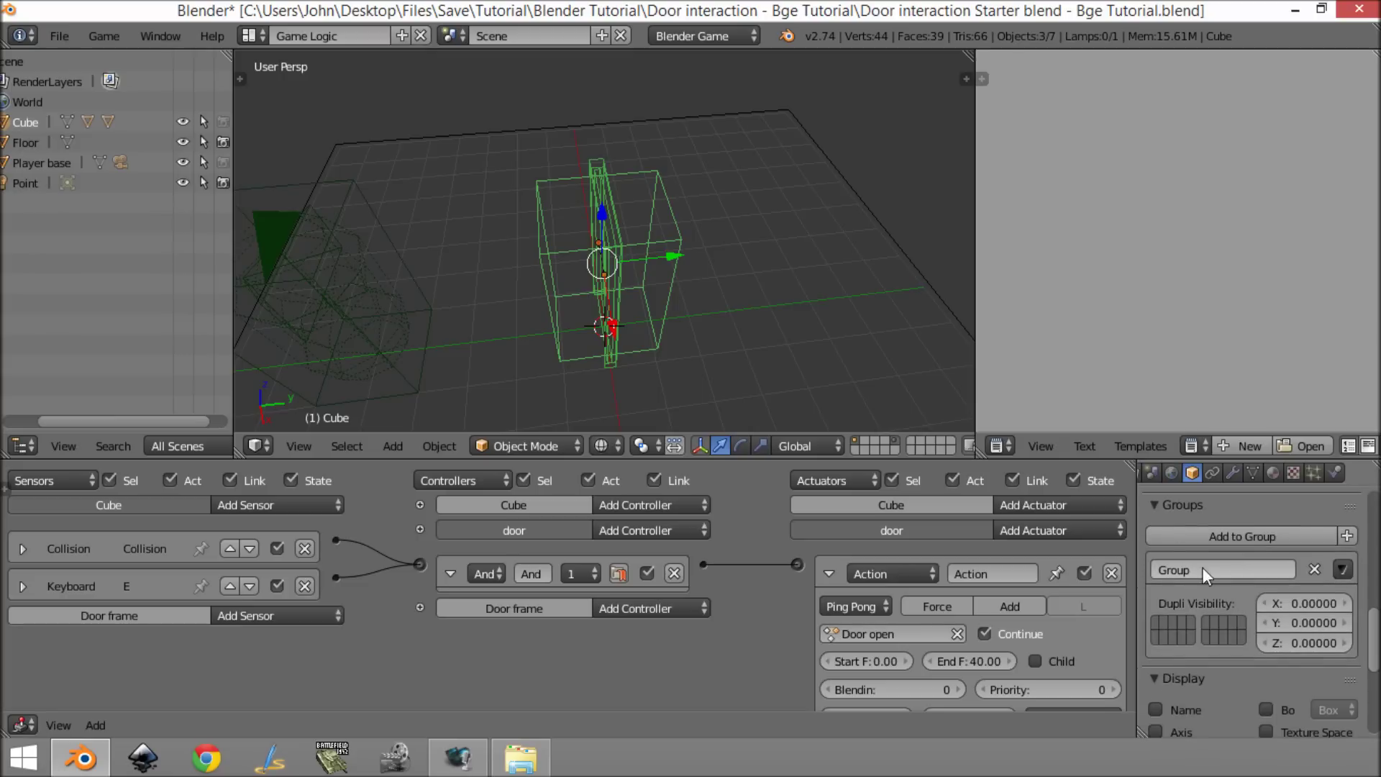
{"action": "left_click", "coordinate": [1222, 568]}
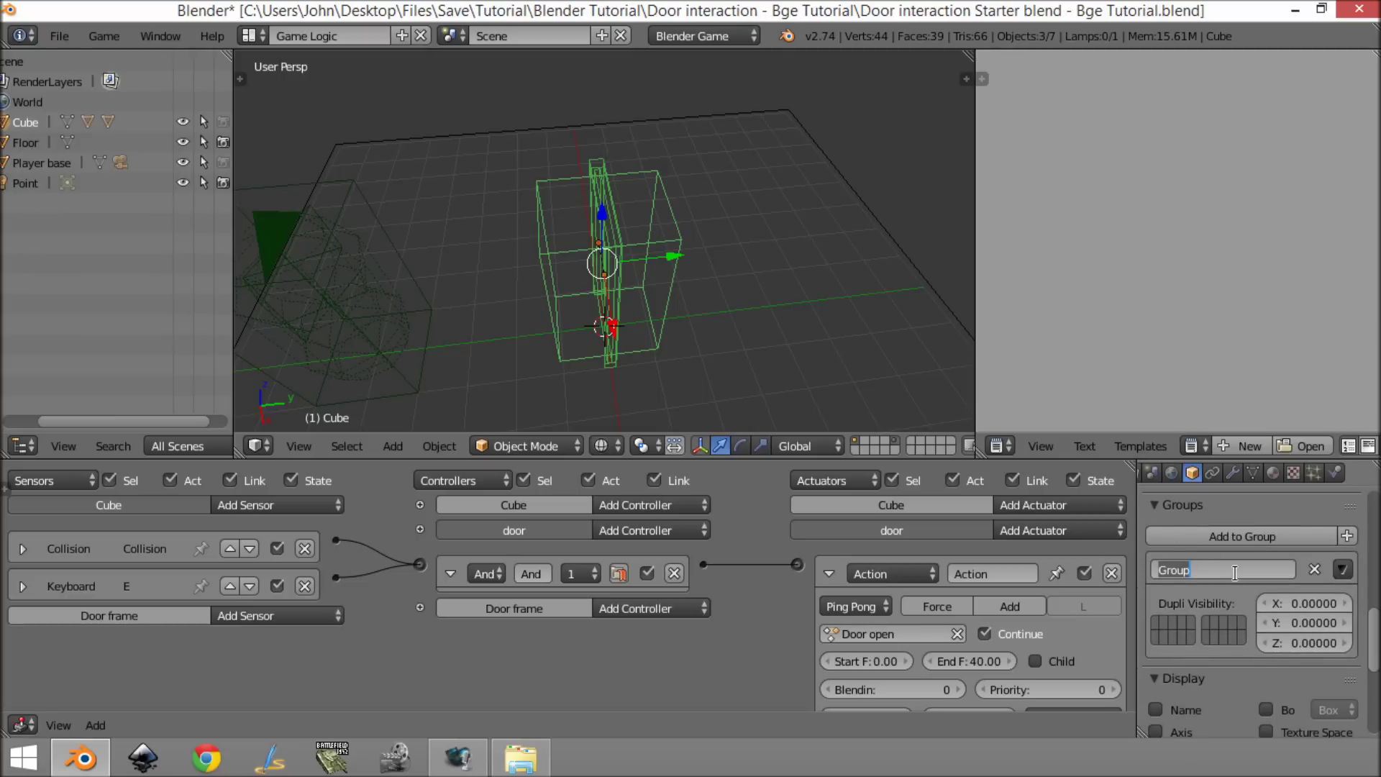
{"action": "key", "text": "Return"}
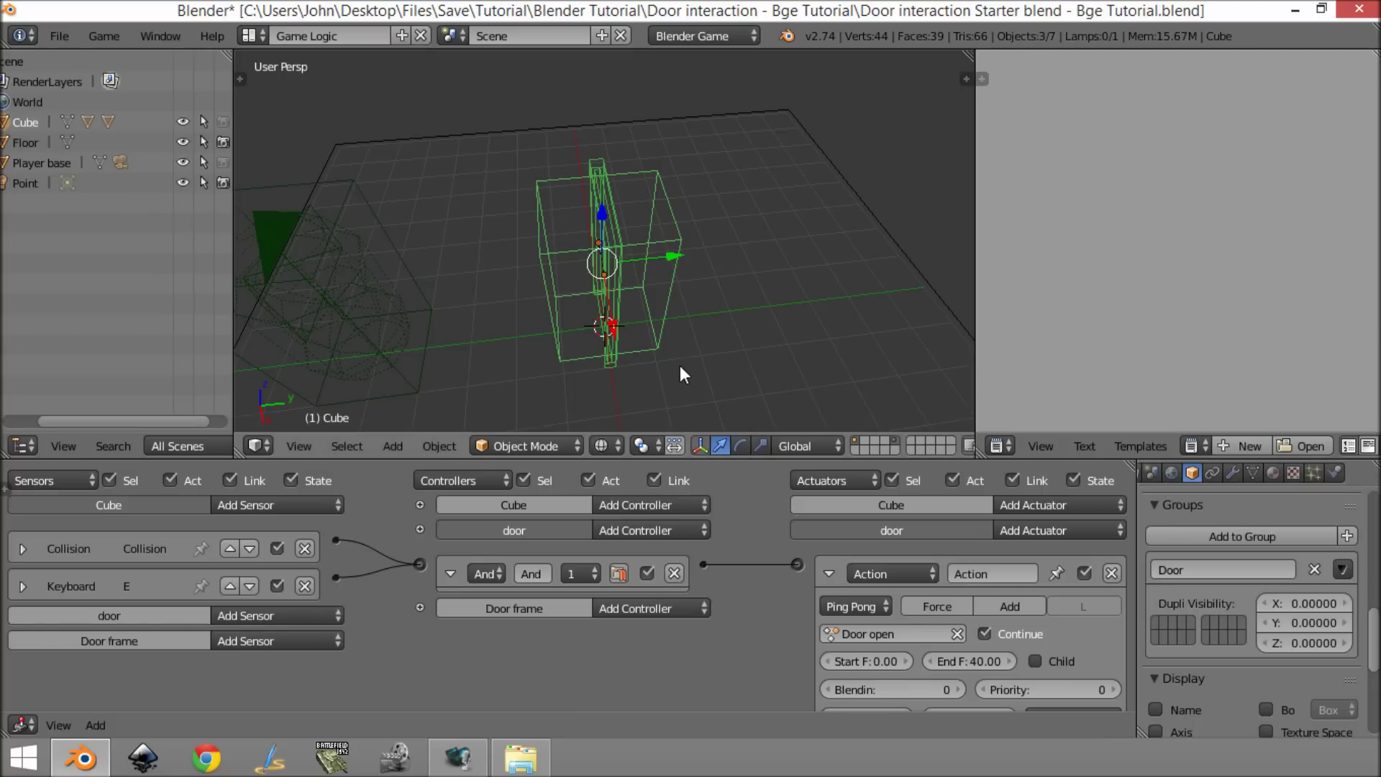
Move the grouped trigger cube, door and door frame to layer 20.
{"action": "middle_click_drag", "start_coordinate": [687, 369], "coordinate": [703, 368]}
{"action": "key", "text": "m"}
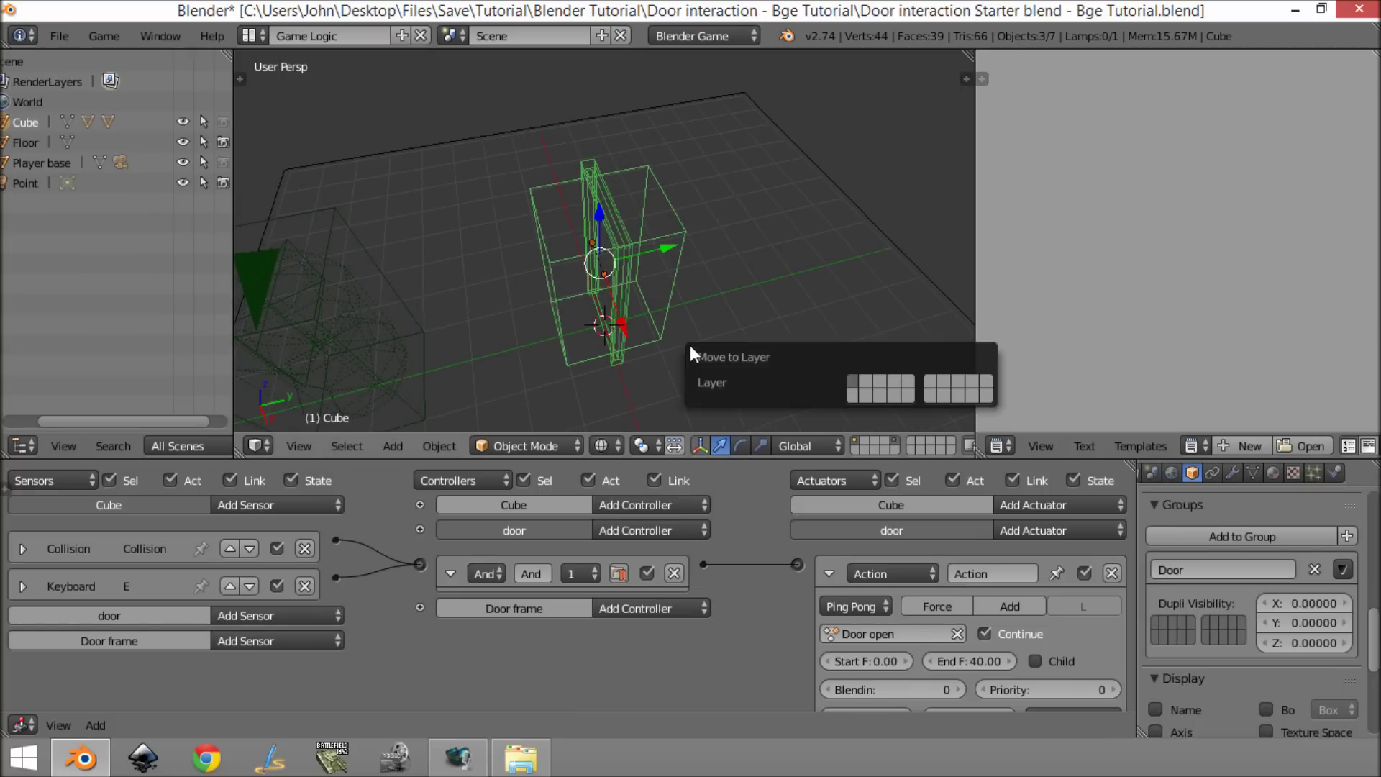
{"action": "left_click", "coordinate": [989, 393]}
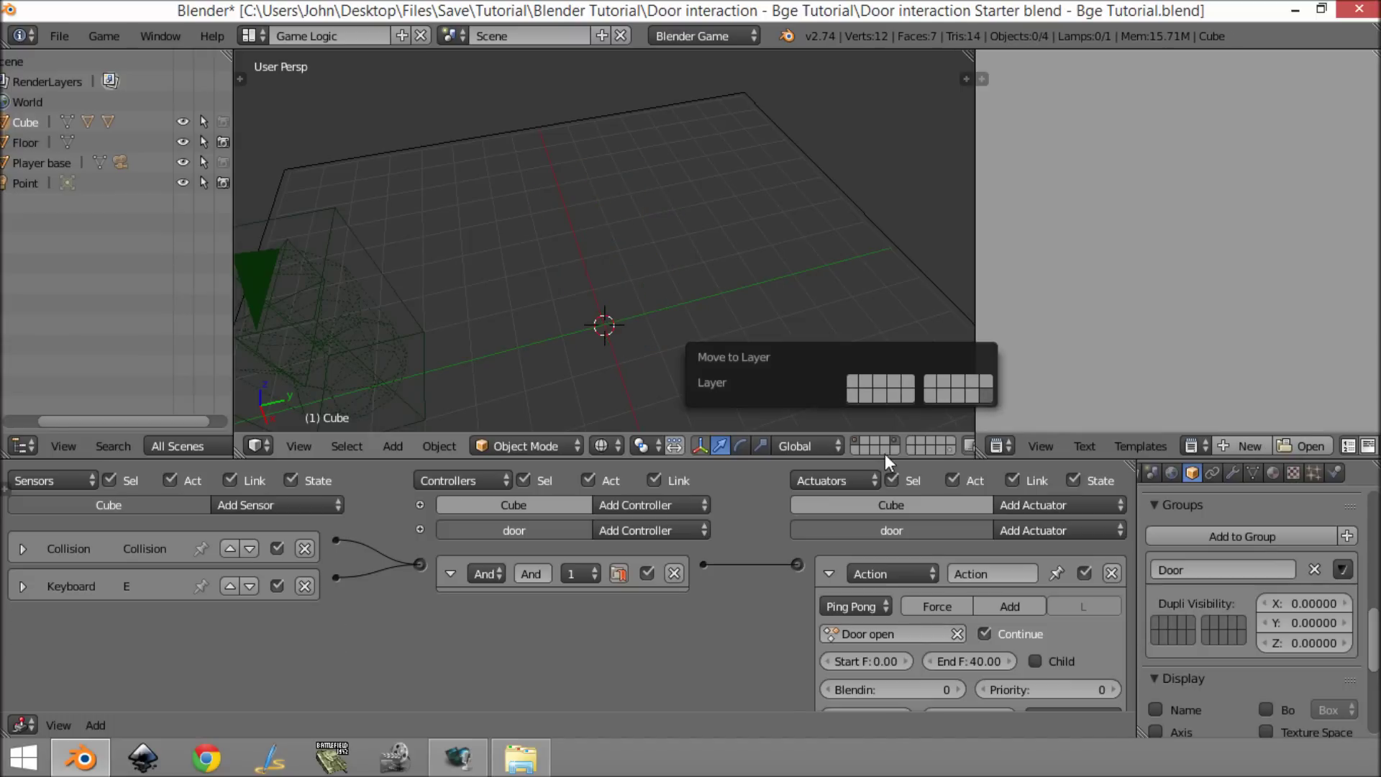
Add a group instance of the Door group to the scene.
{"action": "middle_click_drag", "start_coordinate": [522, 271], "coordinate": [718, 305]}
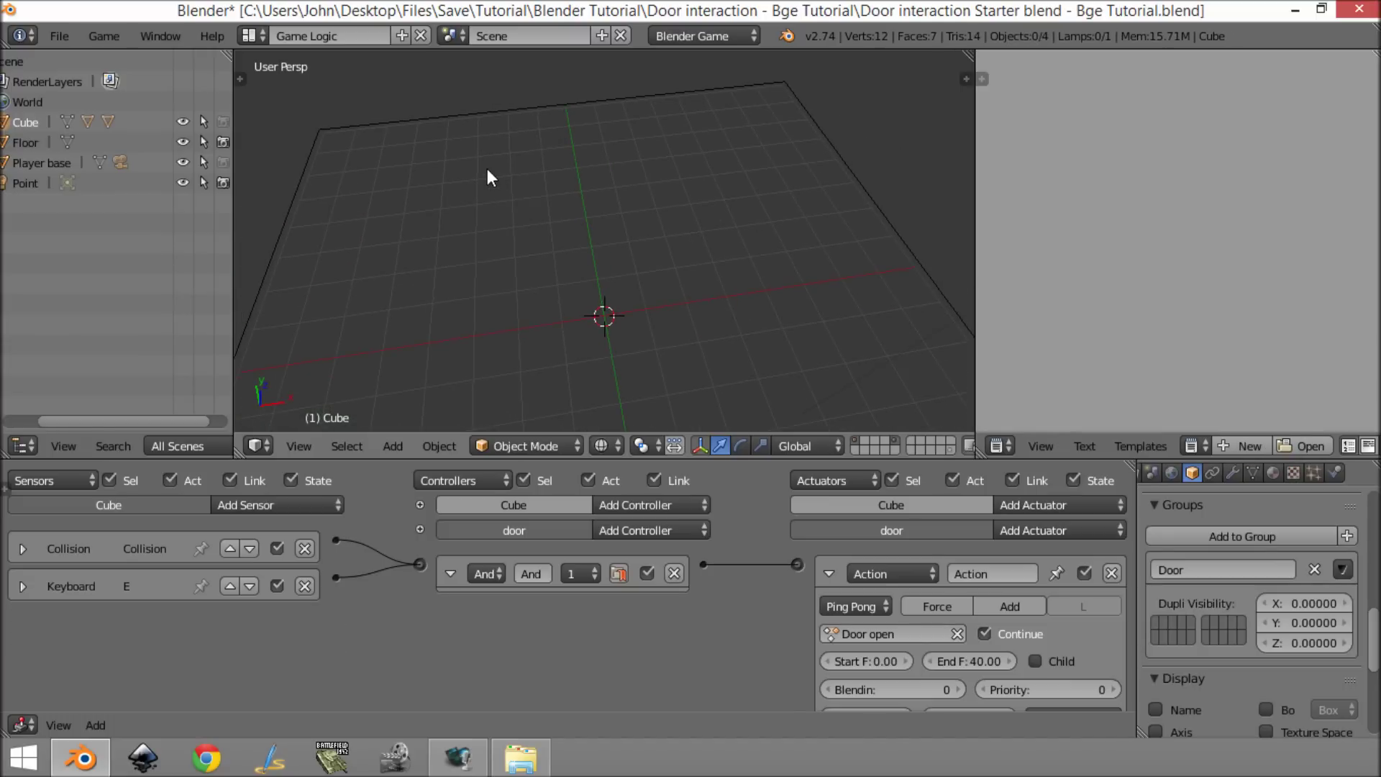
{"action": "key", "text": "shift+a"}
{"action": "mouse_move", "coordinate": [486, 168]}
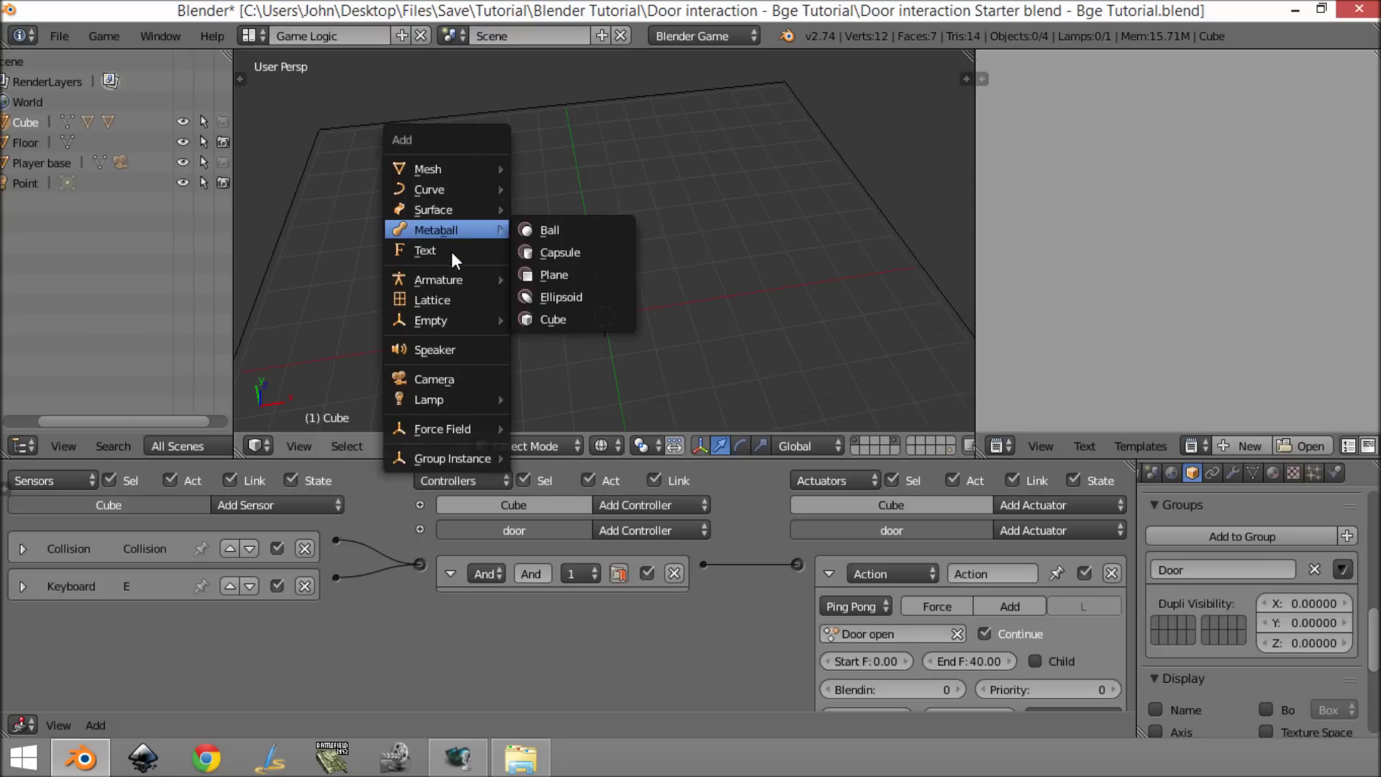
{"action": "mouse_move", "coordinate": [450, 461]}
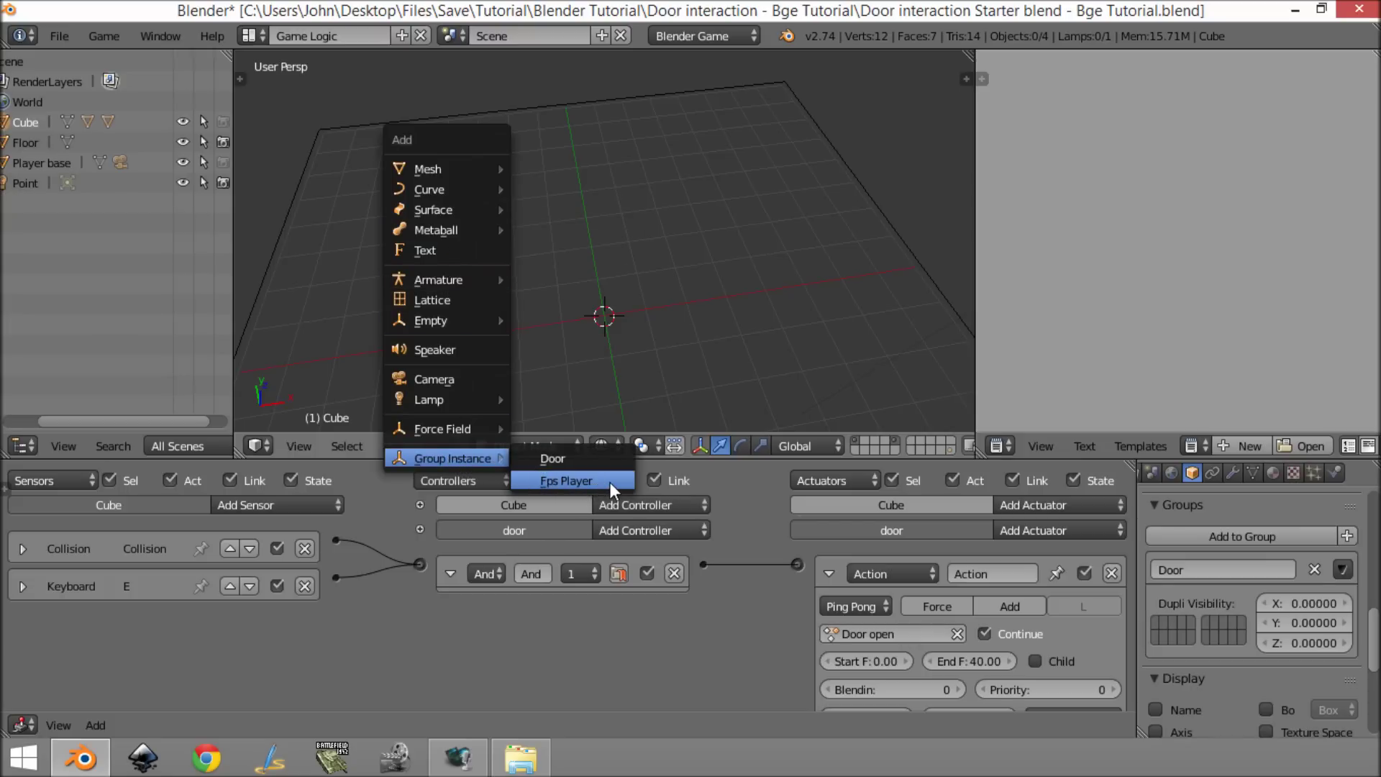
{"action": "left_click", "coordinate": [554, 456]}
{"action": "middle_click_drag", "start_coordinate": [529, 299], "coordinate": [478, 171]}
Deselect everything and playtest from the player camera, walking up to the door and triggering it, and quit the game.
{"action": "key", "text": "a"}
{"action": "key", "text": "KP_0"}
{"action": "key", "text": "p"}
{"action": "key", "text": "w"}
{"action": "key", "text": "e"}
{"action": "key", "text": "w"}
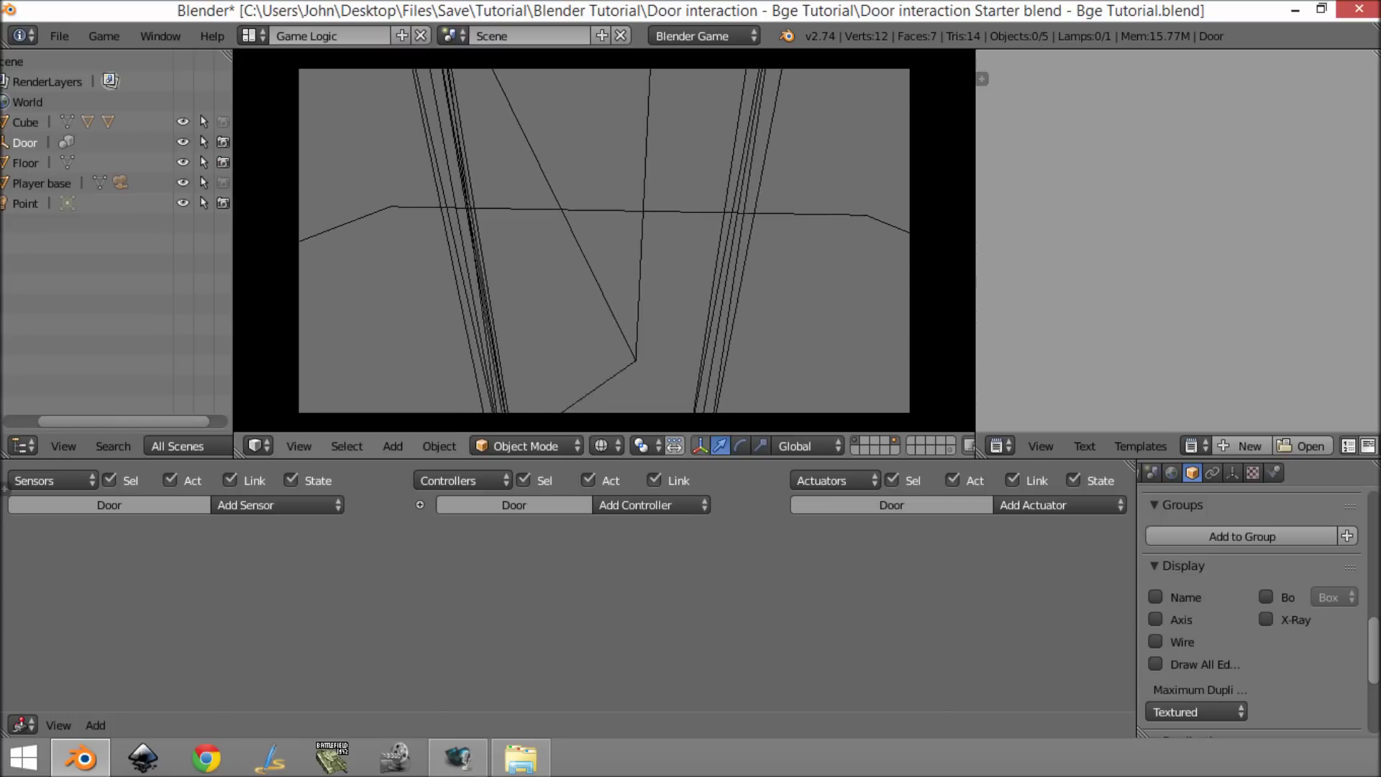
{"action": "key", "text": "Escape"}
Select the Door group instance in the 3D view.
{"action": "middle_click_drag", "start_coordinate": [622, 299], "coordinate": [453, 313]}
{"action": "right_click", "coordinate": [605, 364]}
{"action": "key", "text": "a"}
{"action": "middle_click_drag", "start_coordinate": [372, 292], "coordinate": [584, 272]}
{"action": "right_click", "coordinate": [585, 271]}
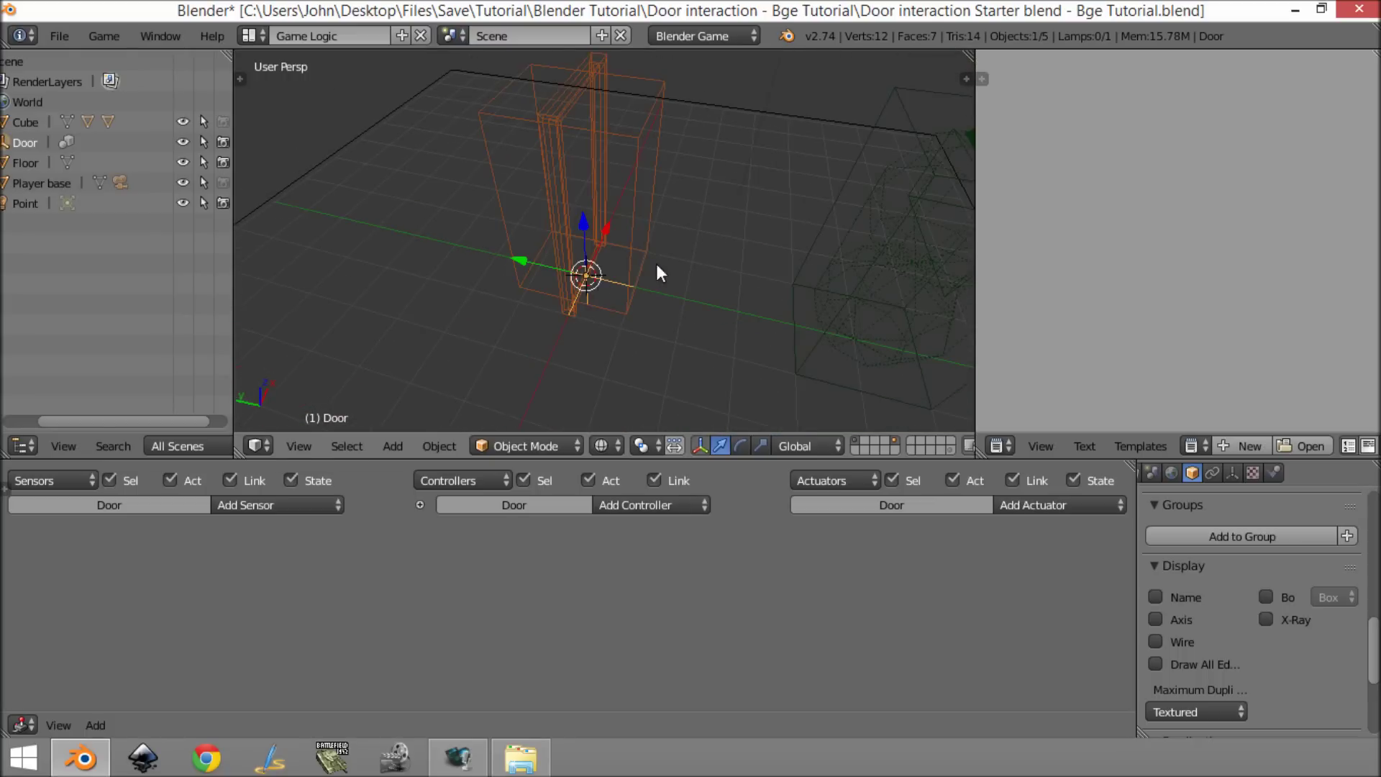
Try rotating the Door instance freely and about the Z axis in solid shading, cancelling both rotations.
{"action": "key", "text": "r"}
{"action": "key", "text": "Escape"}
{"action": "key", "text": "z"}
{"action": "middle_click_drag", "start_coordinate": [692, 251], "coordinate": [739, 249]}
{"action": "key", "text": "r"}
{"action": "key", "text": "z"}
{"action": "right_click", "coordinate": [656, 200]}
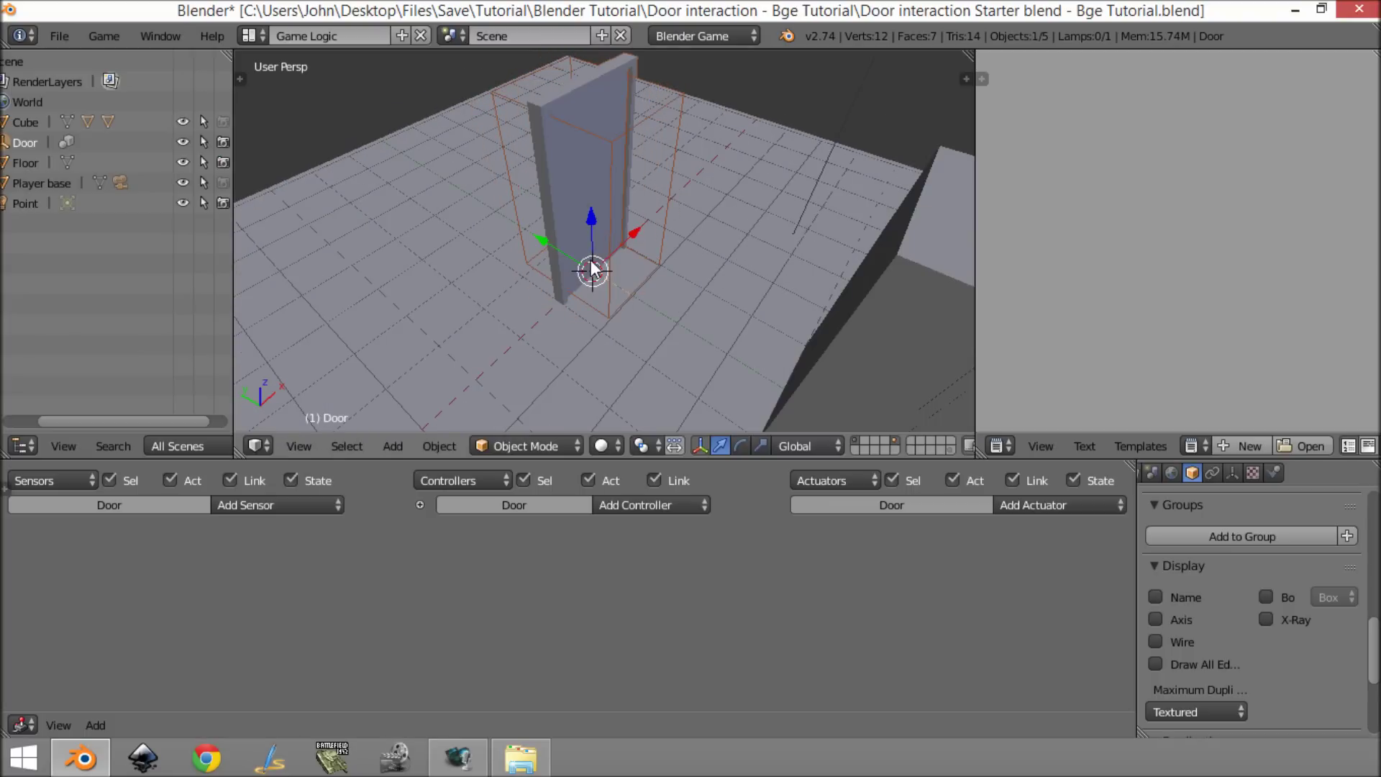
Duplicate the Door instance along the X axis beside the original and rotate the copy freely so it stands tilted.
{"action": "middle_click_drag", "start_coordinate": [706, 207], "coordinate": [636, 274]}
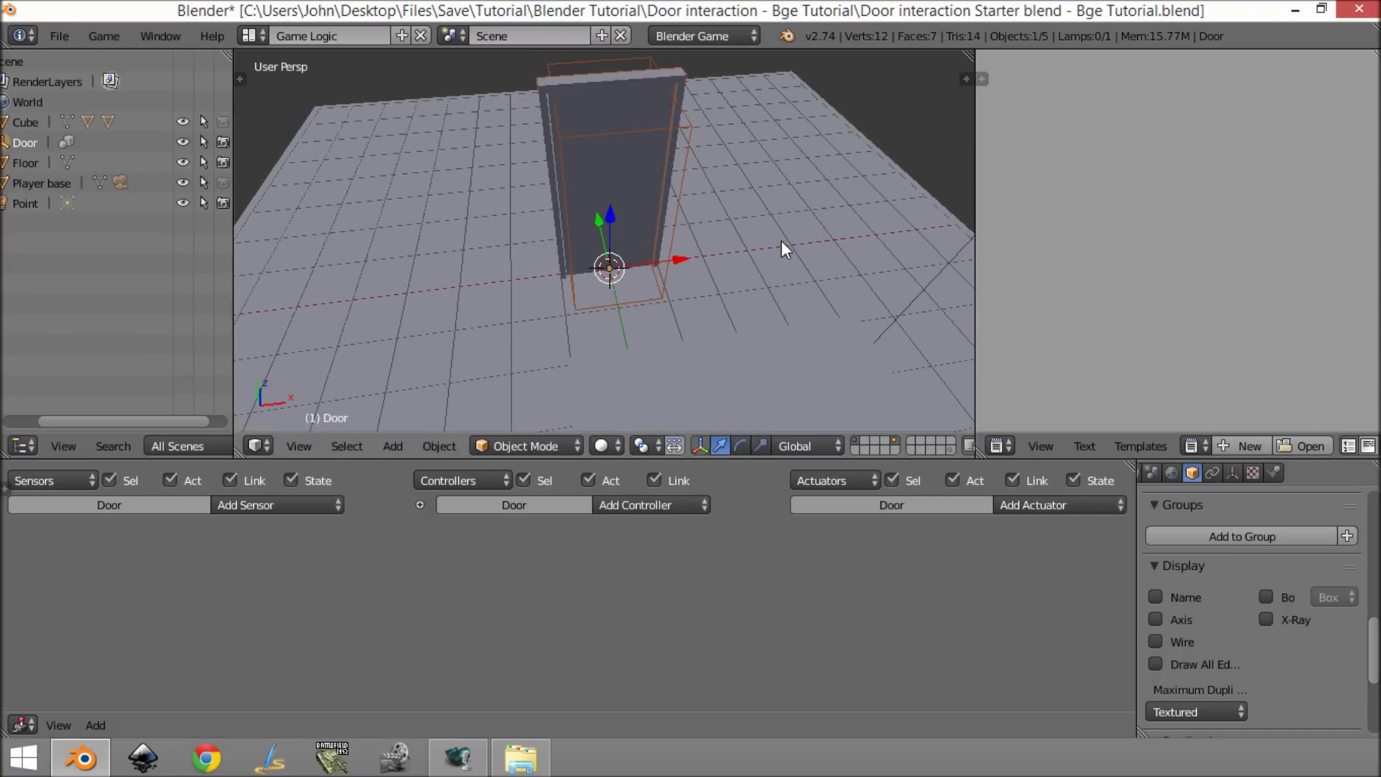
{"action": "key", "text": "shift+d"}
{"action": "key", "text": "x"}
{"action": "left_click", "coordinate": [581, 264]}
{"action": "key", "text": "r"}
{"action": "left_click", "coordinate": [468, 348]}
{"action": "key", "text": "r"}
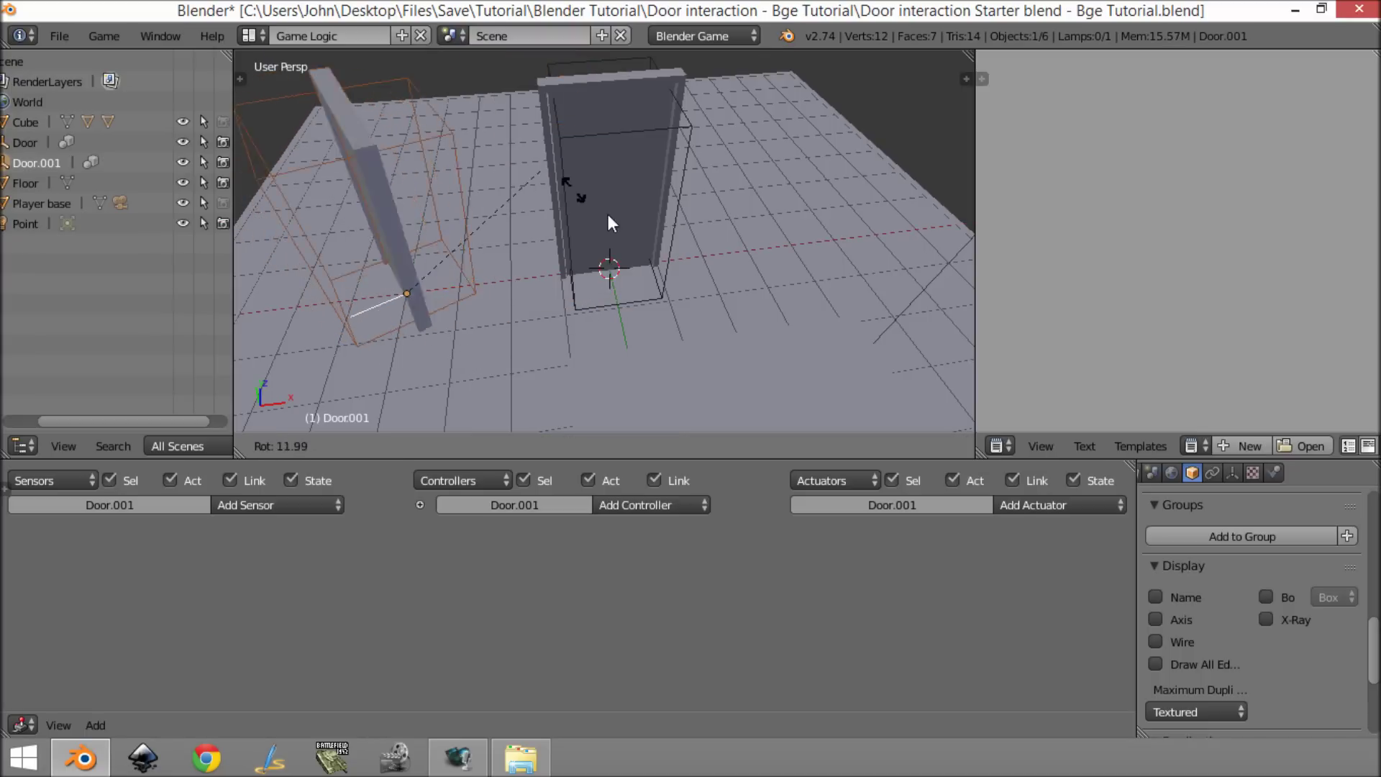
{"action": "left_click", "coordinate": [612, 211]}
Start and quit the game with both doors in solid shading, and switch the view back to wireframe.
{"action": "key", "text": "p"}
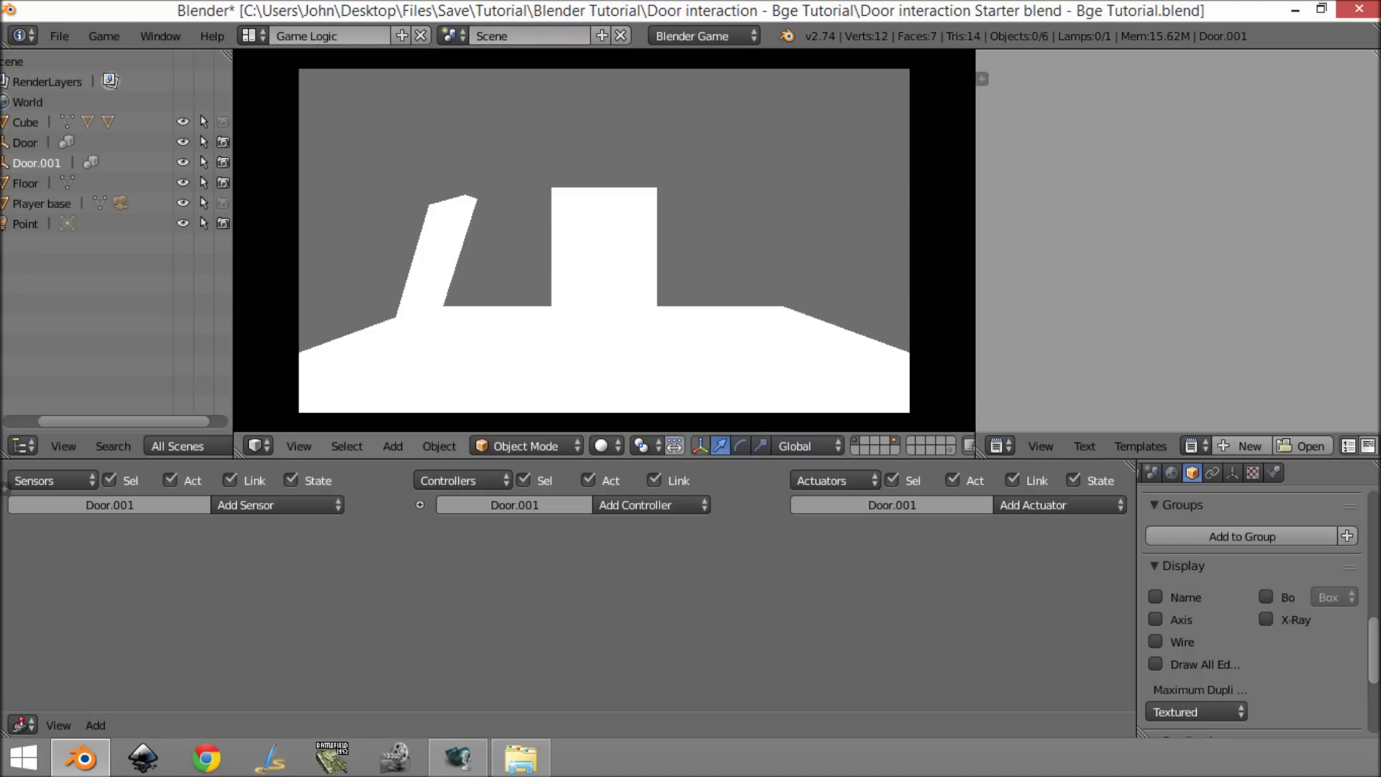
{"action": "key", "text": "Escape"}
{"action": "key", "text": "z"}
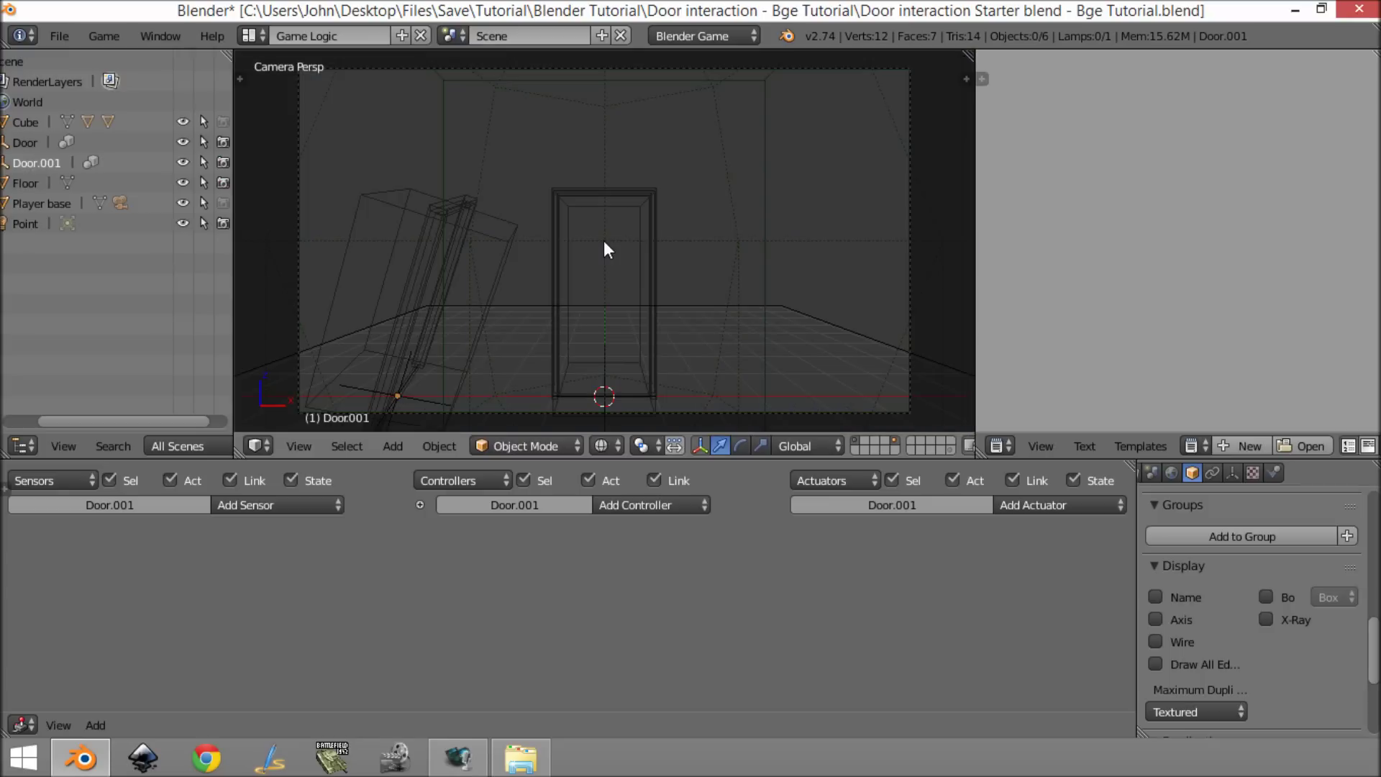
Playtest the game in wireframe, walking around and through the upright and tilted doors, and quit.
{"action": "key", "text": "p"}
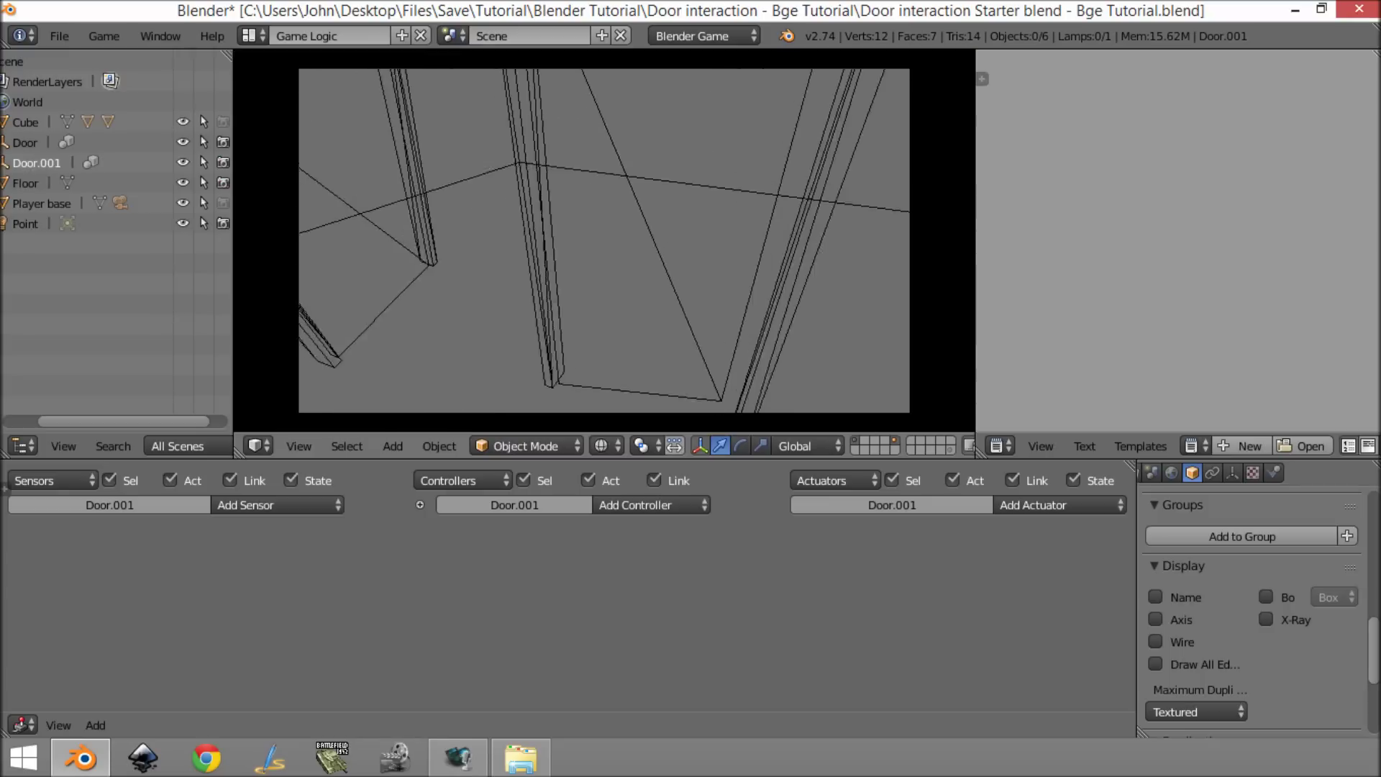
{"action": "key", "text": "w"}
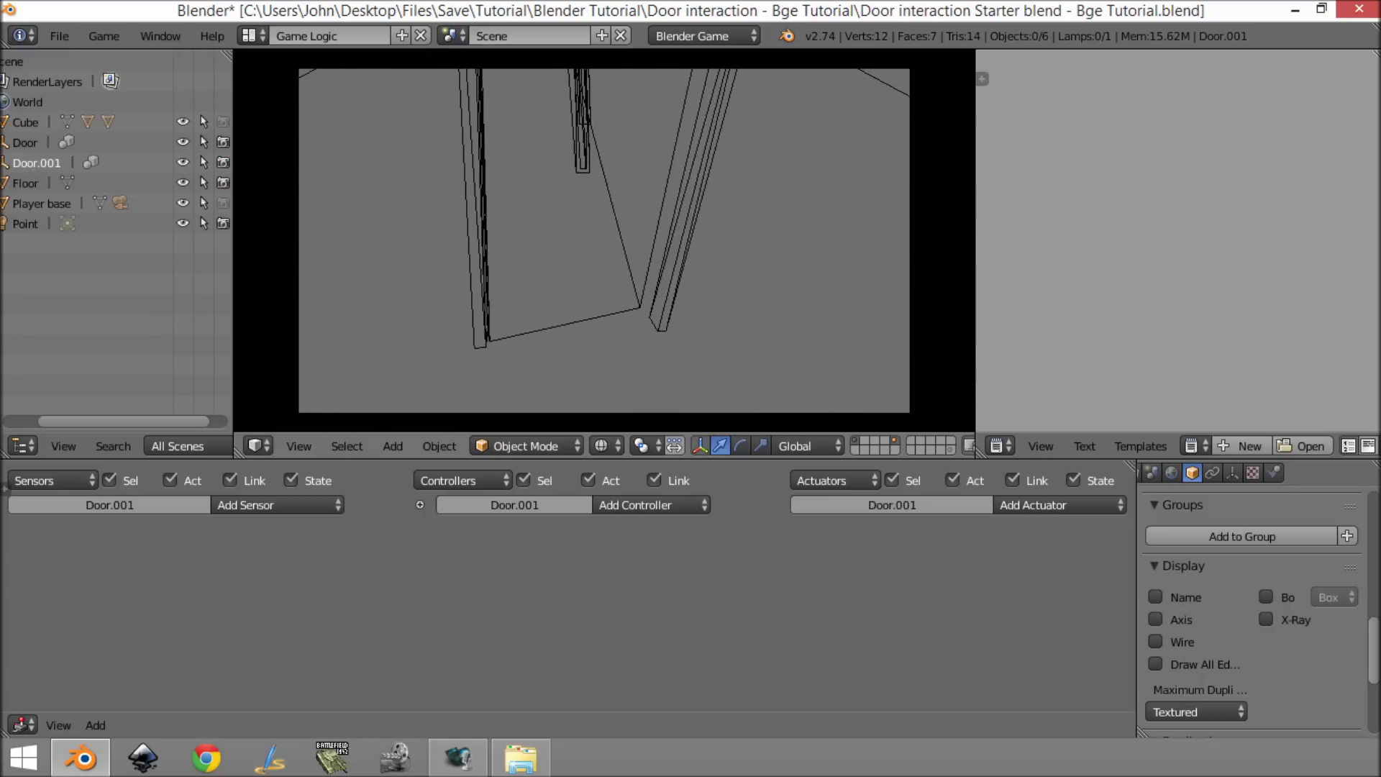
{"action": "key", "text": "d"}
{"action": "key", "text": "s"}
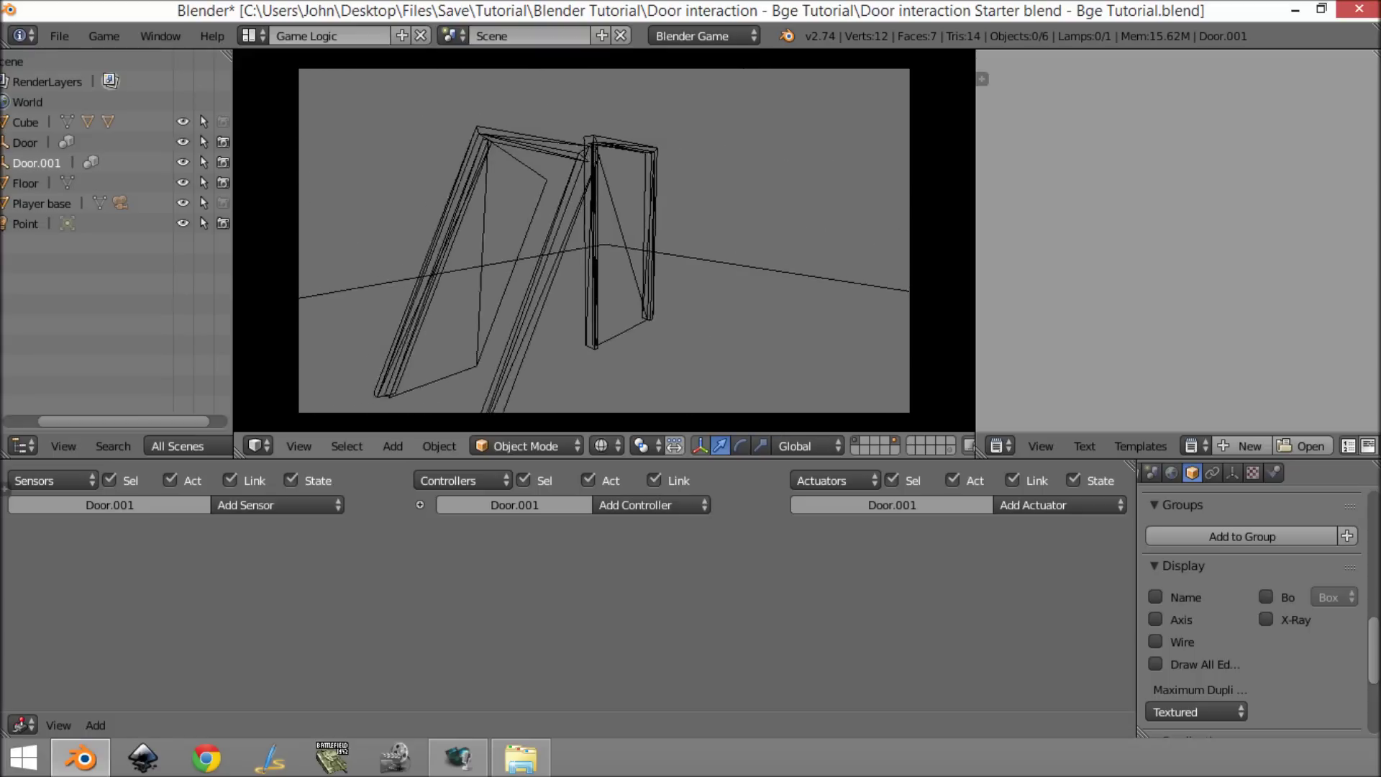
{"action": "key", "text": "w"}
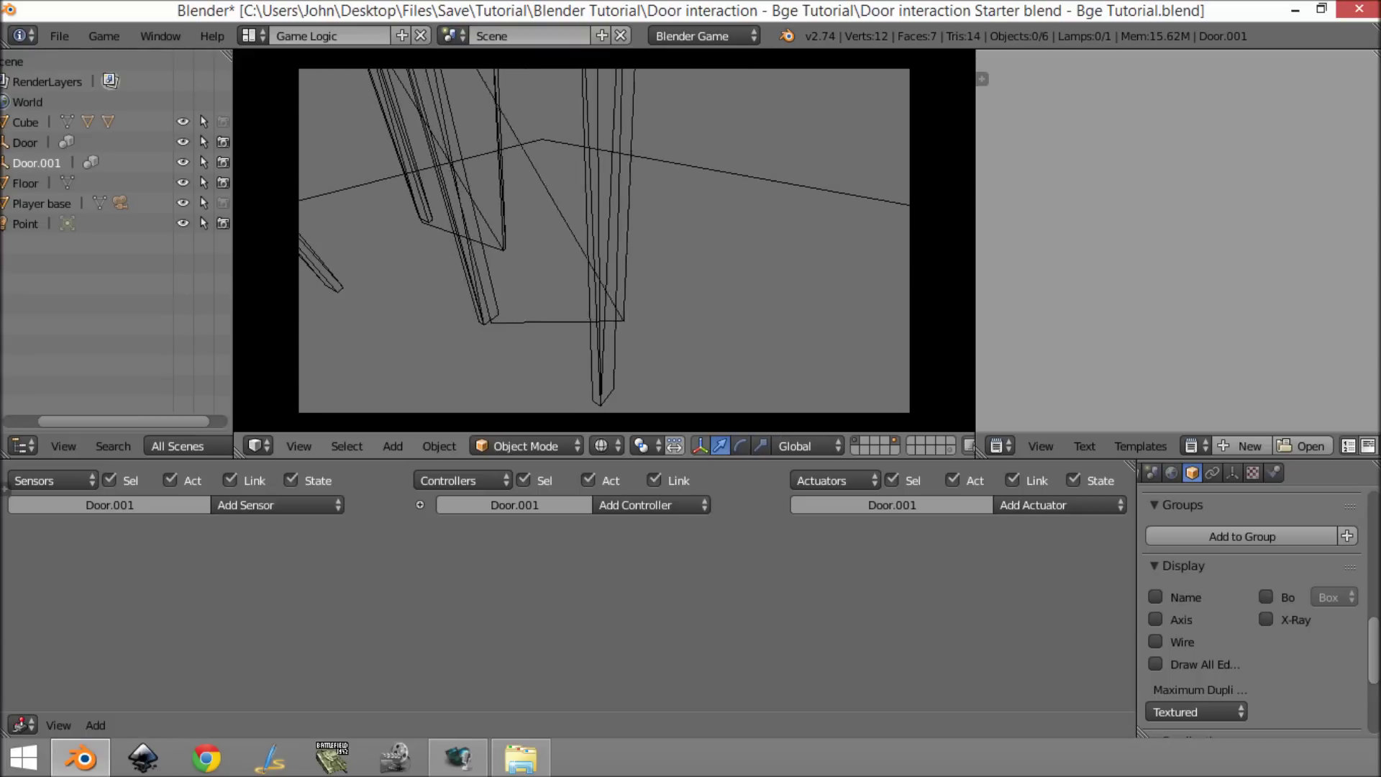
{"action": "key", "text": "a"}
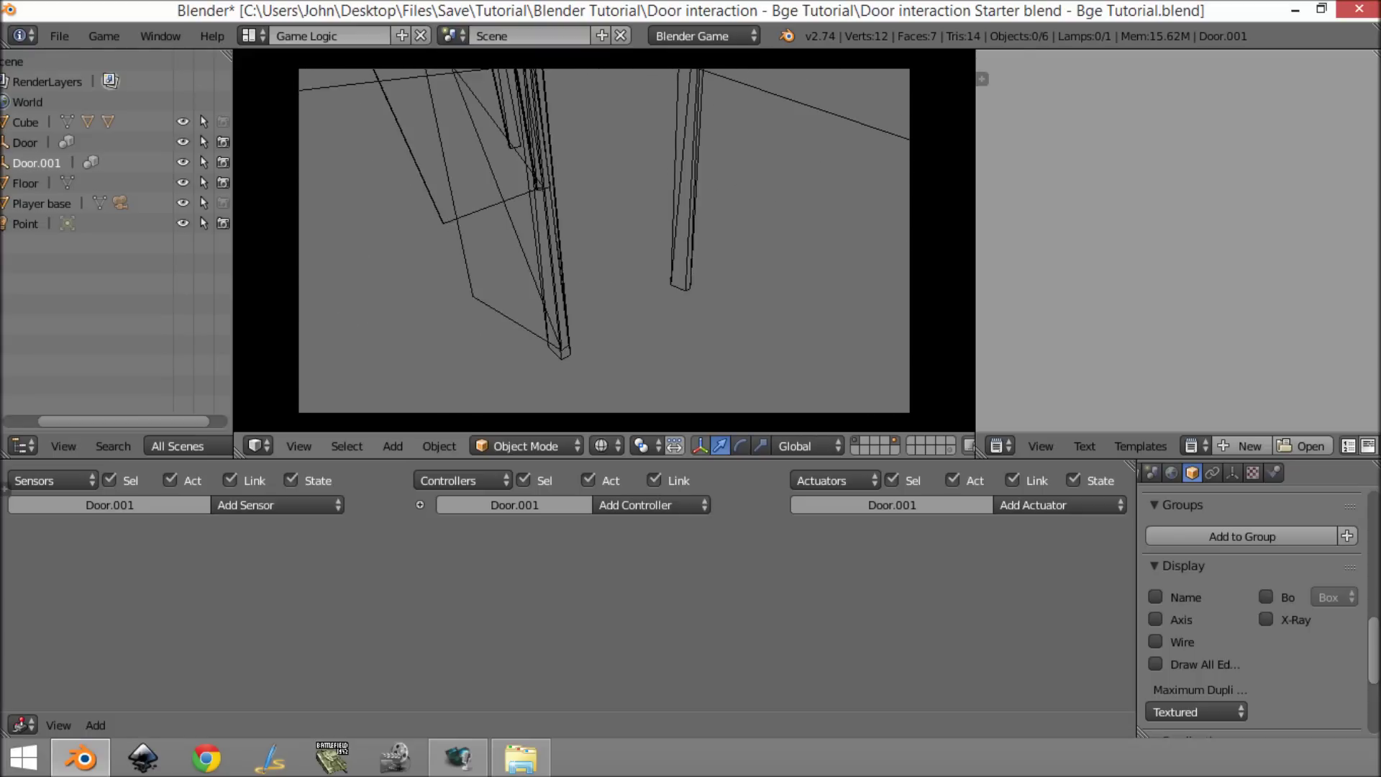
{"action": "key", "text": "s"}
{"action": "key", "text": "w"}
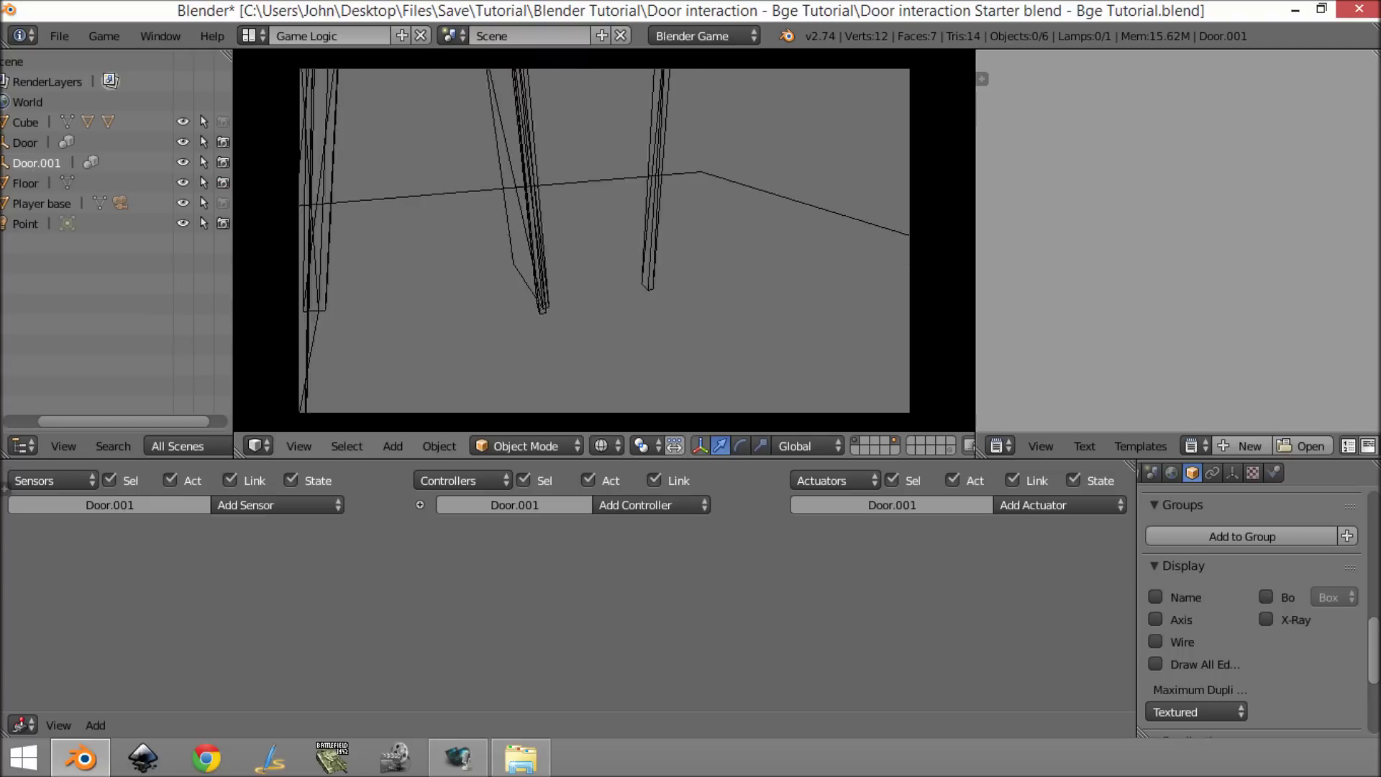
{"action": "key", "text": "s"}
{"action": "key", "text": "a"}
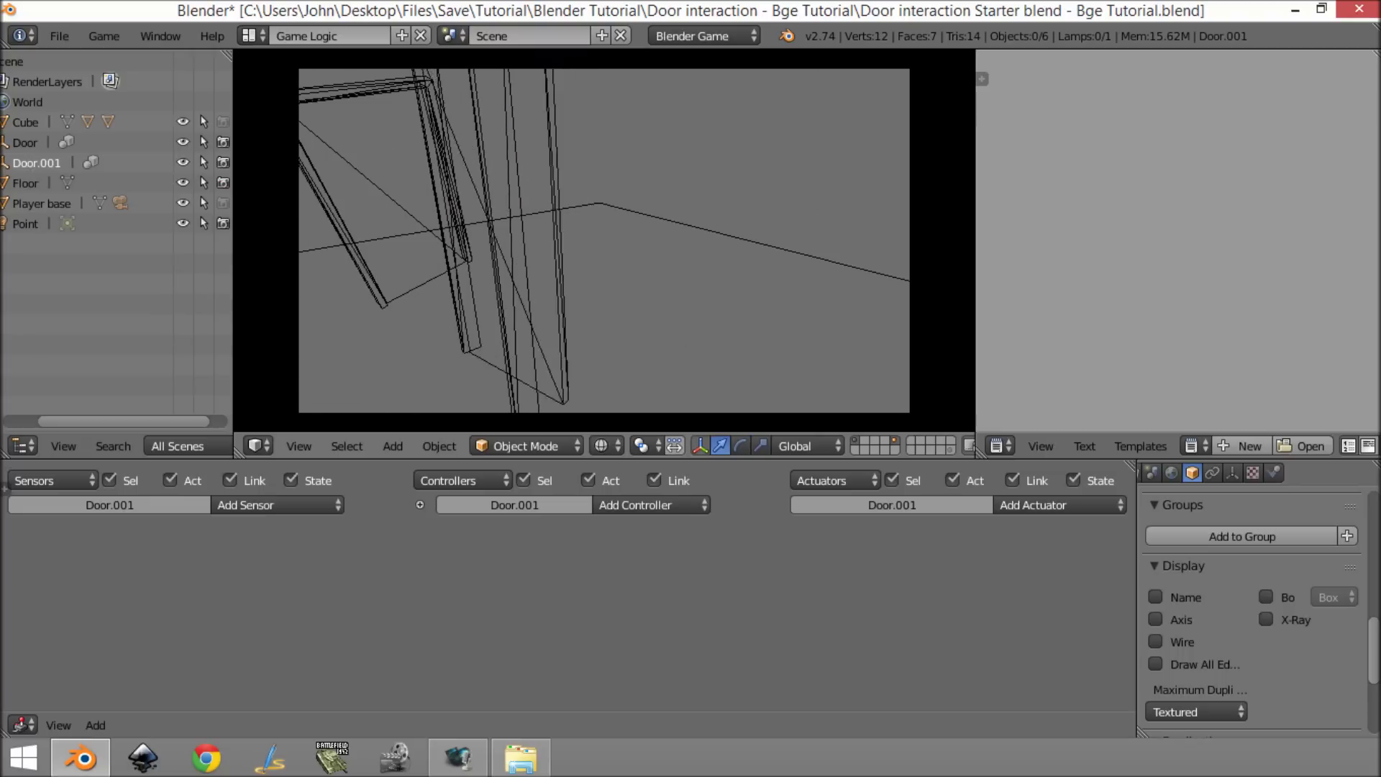
{"action": "key", "text": "Escape"}
Show layer 20 with the original door objects and select the door and the door frame in turn to inspect them.
{"action": "middle_click_drag", "start_coordinate": [662, 305], "coordinate": [497, 317]}
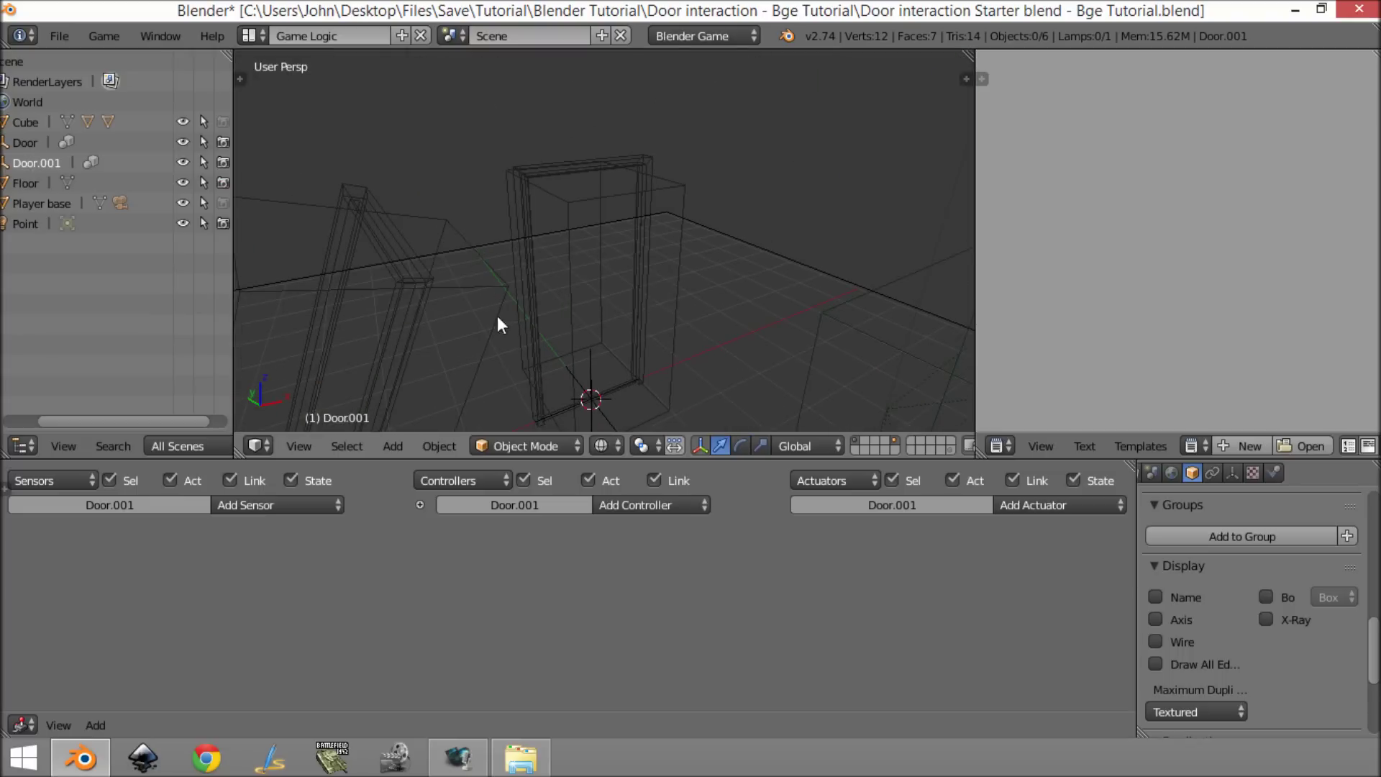
{"action": "right_click", "coordinate": [429, 289]}
{"action": "scroll", "coordinate": [603, 279], "scroll_direction": "up", "scroll_amount": 3}
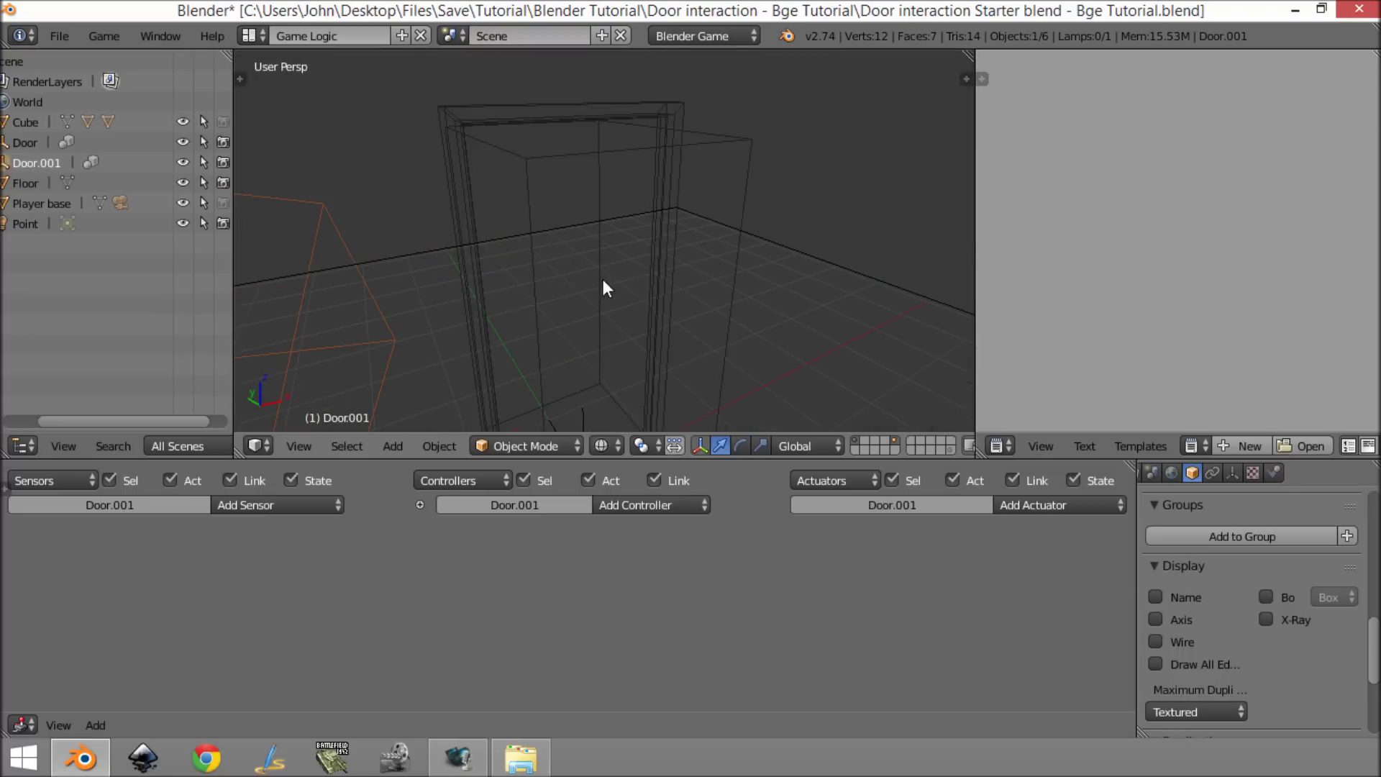
{"action": "left_click", "coordinate": [951, 451]}
{"action": "right_click", "coordinate": [662, 256]}
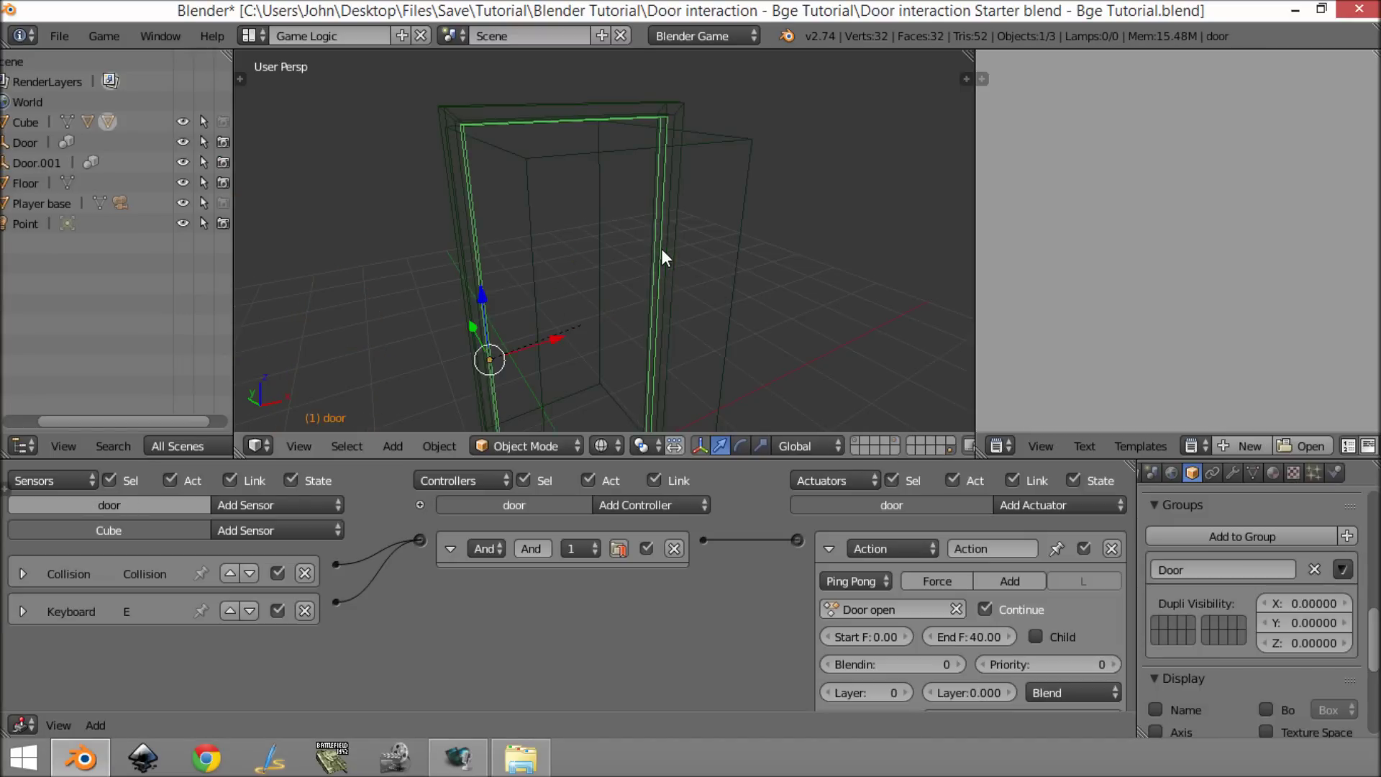
{"action": "right_click", "coordinate": [478, 105]}
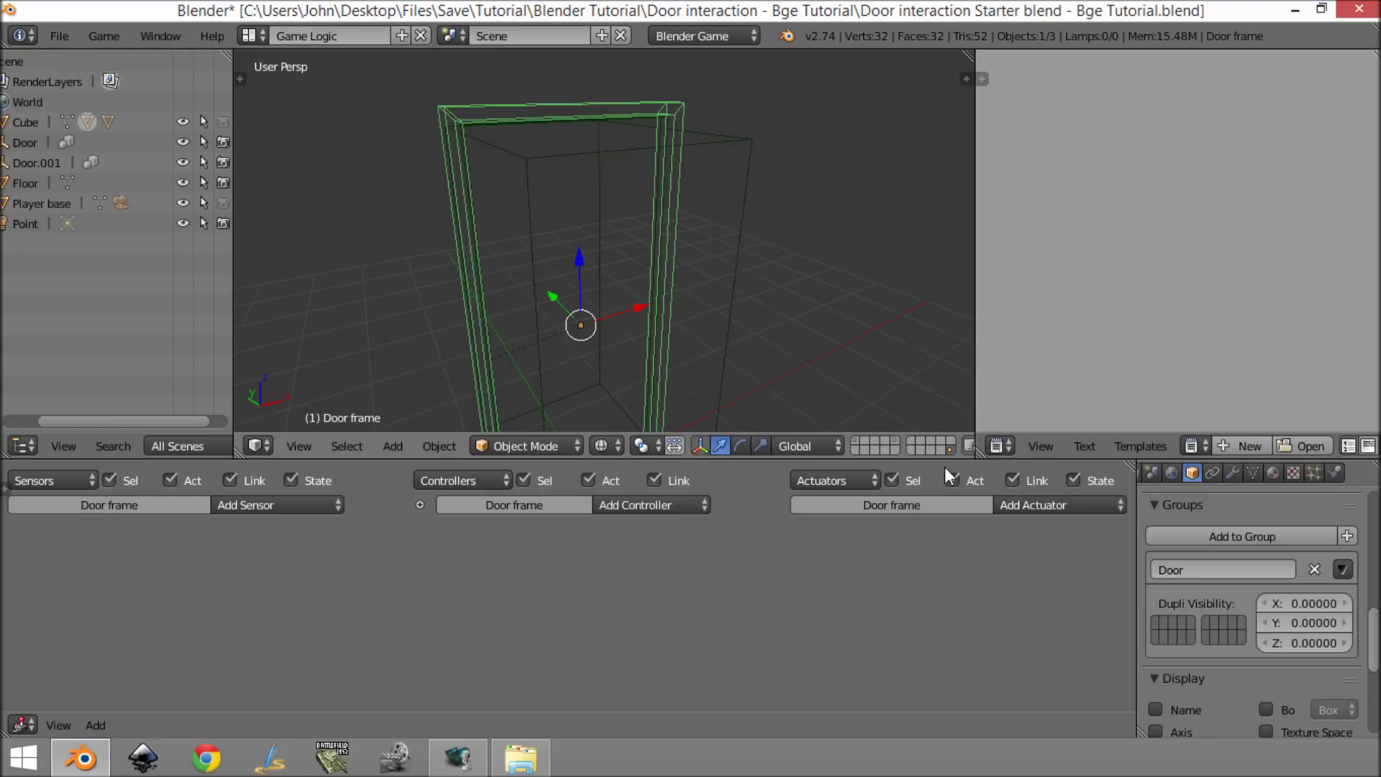
View layer 1 with the floor and lamp, and switch to layer 5 with the player and door instances.
{"action": "left_click", "coordinate": [856, 441]}
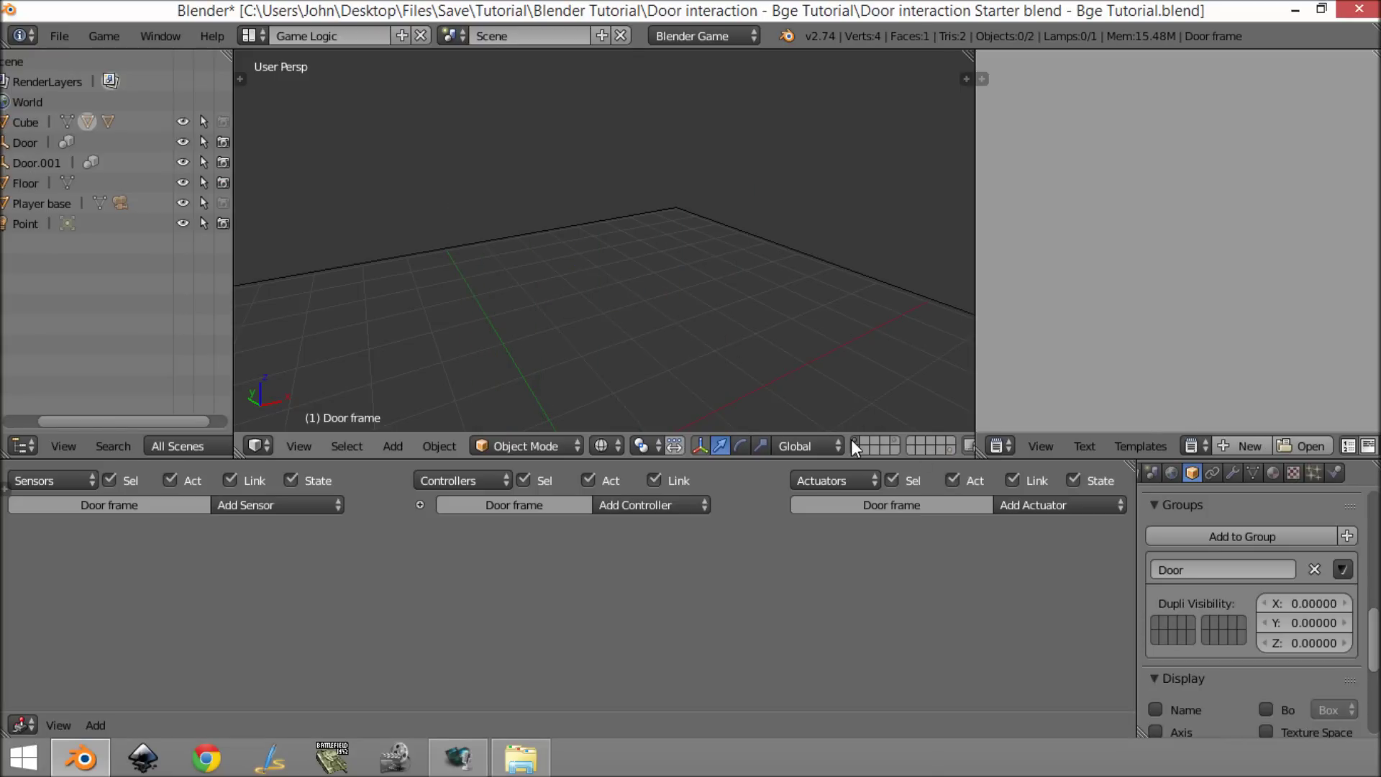
{"action": "mouse_move", "coordinate": [776, 362]}
{"action": "middle_mouse_down"}
{"action": "mouse_move", "coordinate": [719, 321]}
{"action": "mouse_move", "coordinate": [774, 361]}
{"action": "middle_mouse_up"}
{"action": "scroll", "coordinate": [676, 288], "scroll_direction": "up", "scroll_amount": 2}
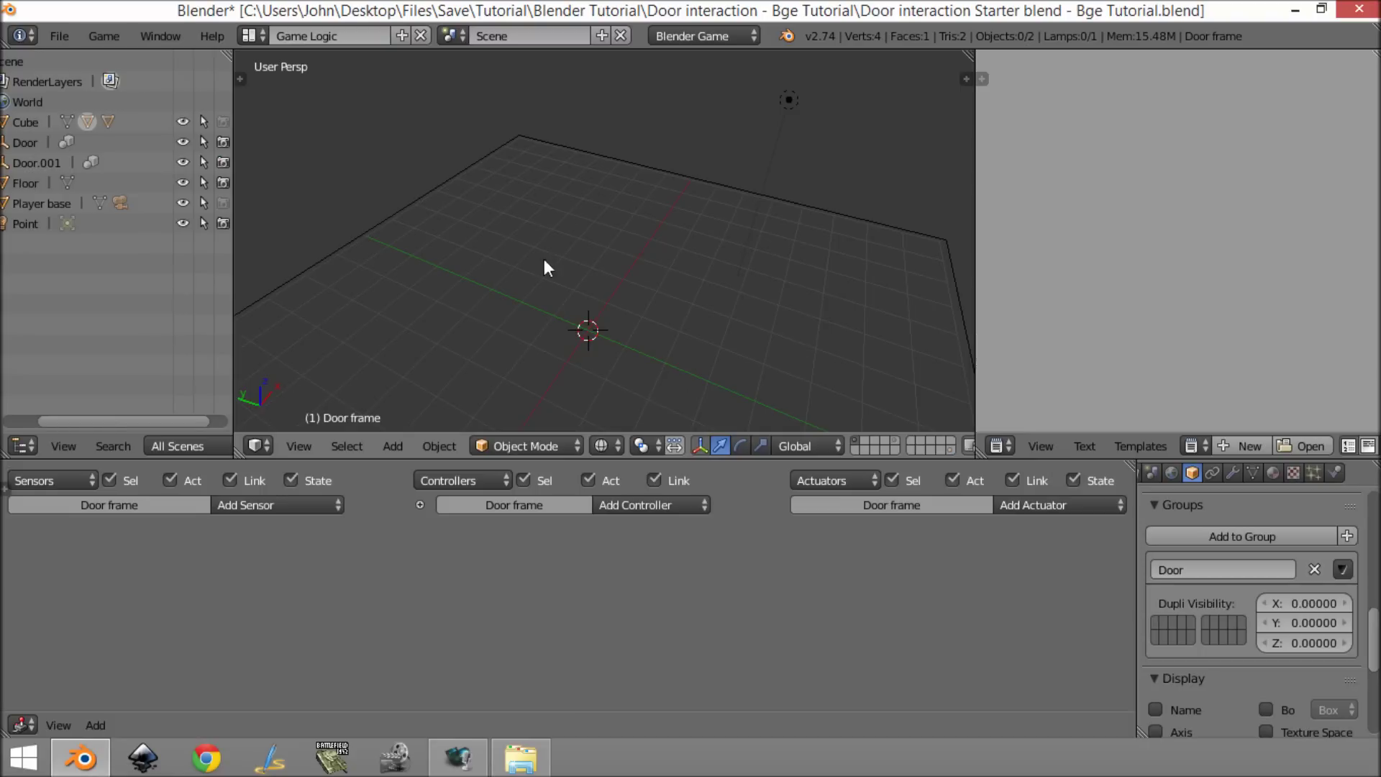
{"action": "left_click", "coordinate": [892, 441]}
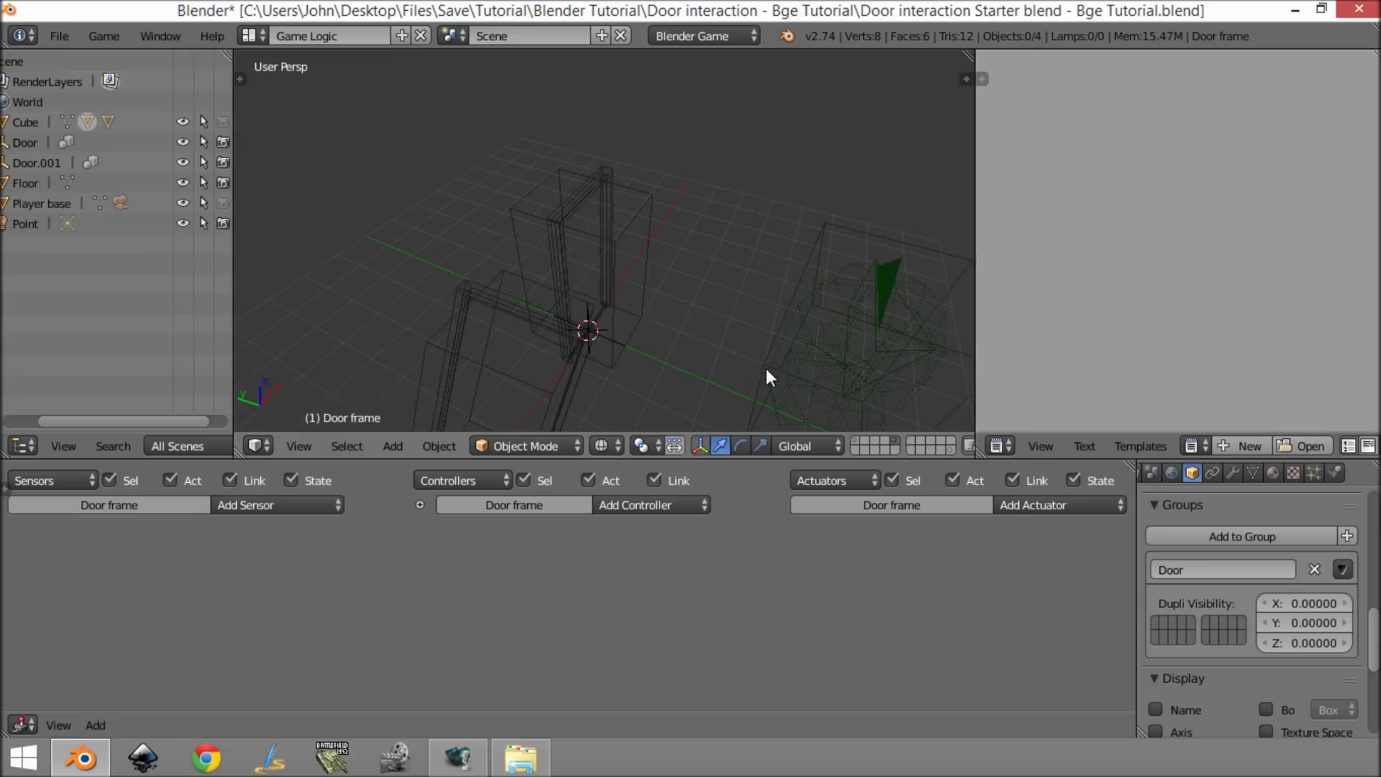
Clear the rotation of the tilted door copy and delete that copy.
{"action": "right_click", "coordinate": [579, 343]}
{"action": "key", "text": "alt+t"}
{"action": "left_click", "coordinate": [579, 344]}
{"action": "key", "text": "KP_Decimal"}
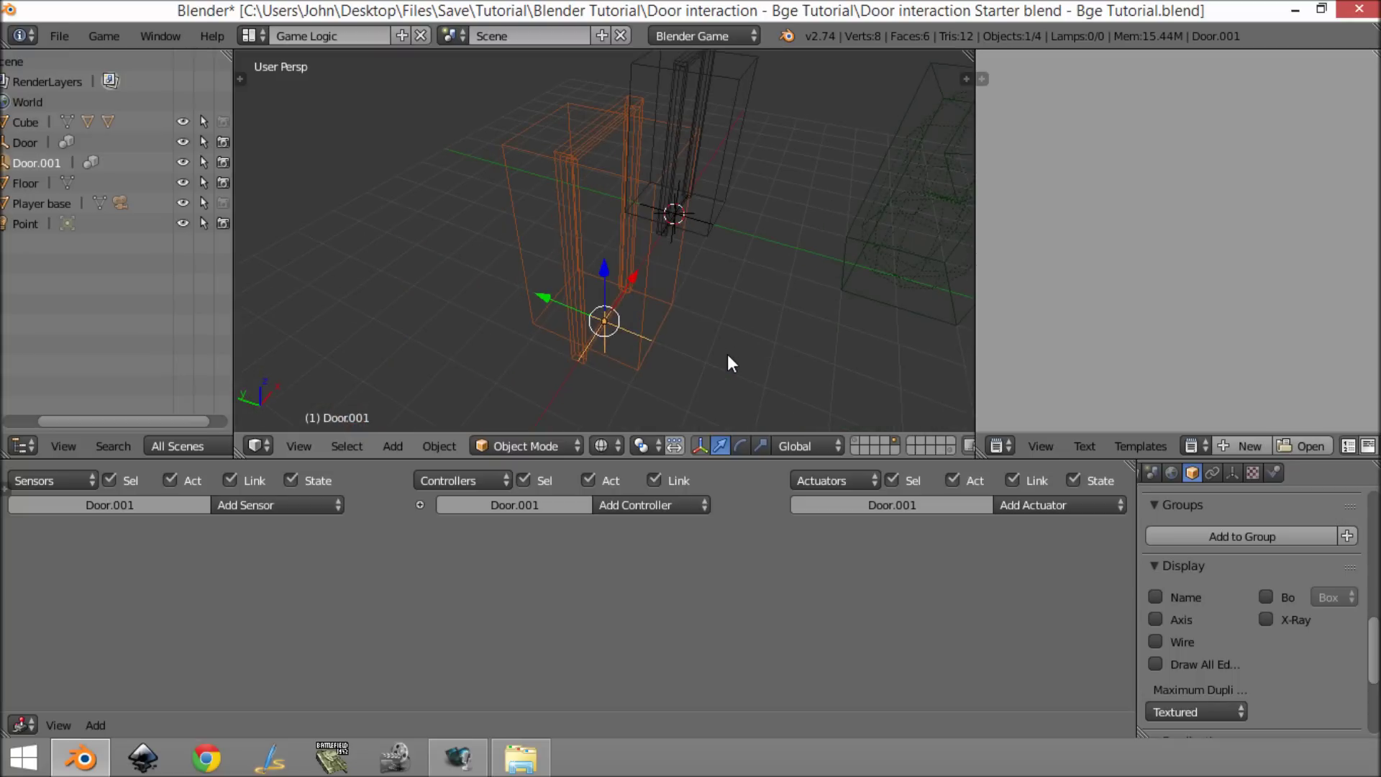
{"action": "middle_click_drag", "start_coordinate": [754, 328], "coordinate": [722, 372]}
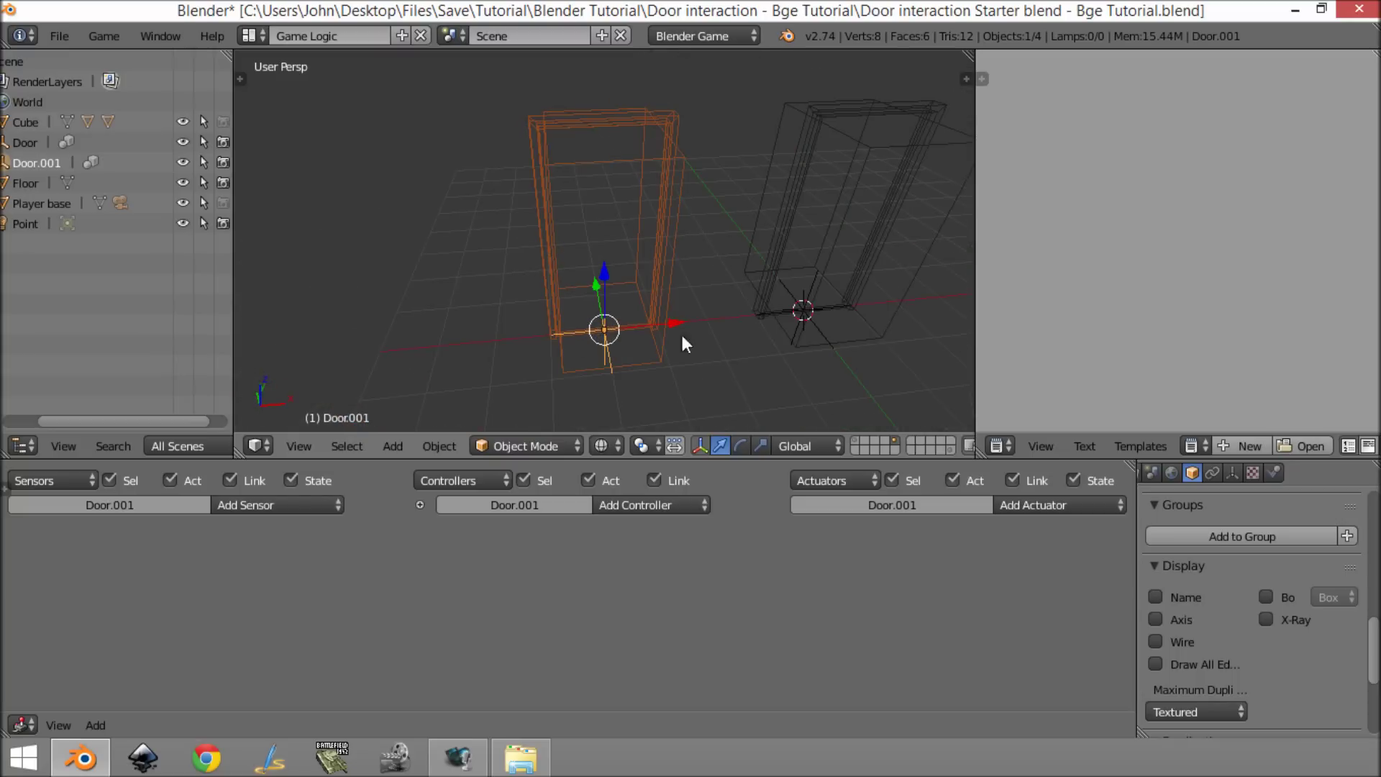
{"action": "key", "text": "x"}
{"action": "left_click", "coordinate": [749, 348]}
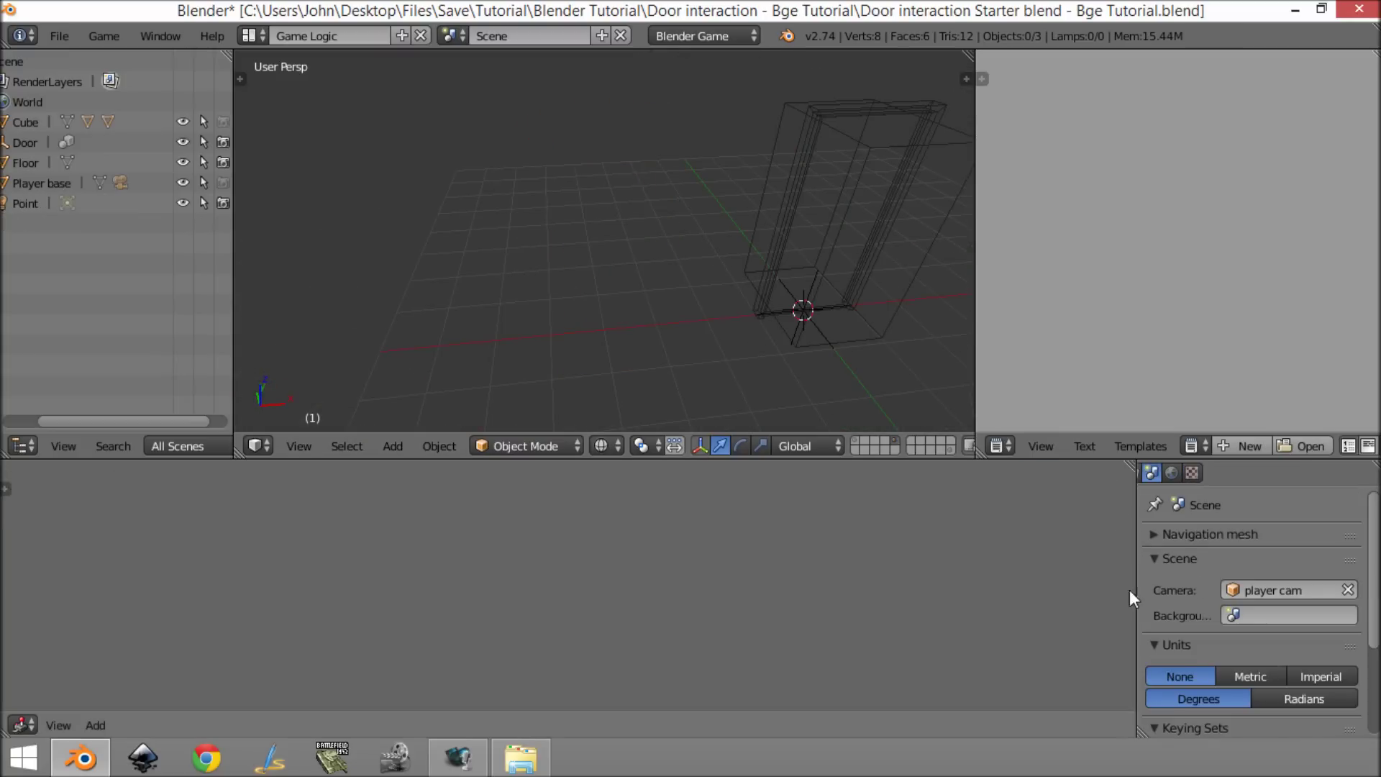